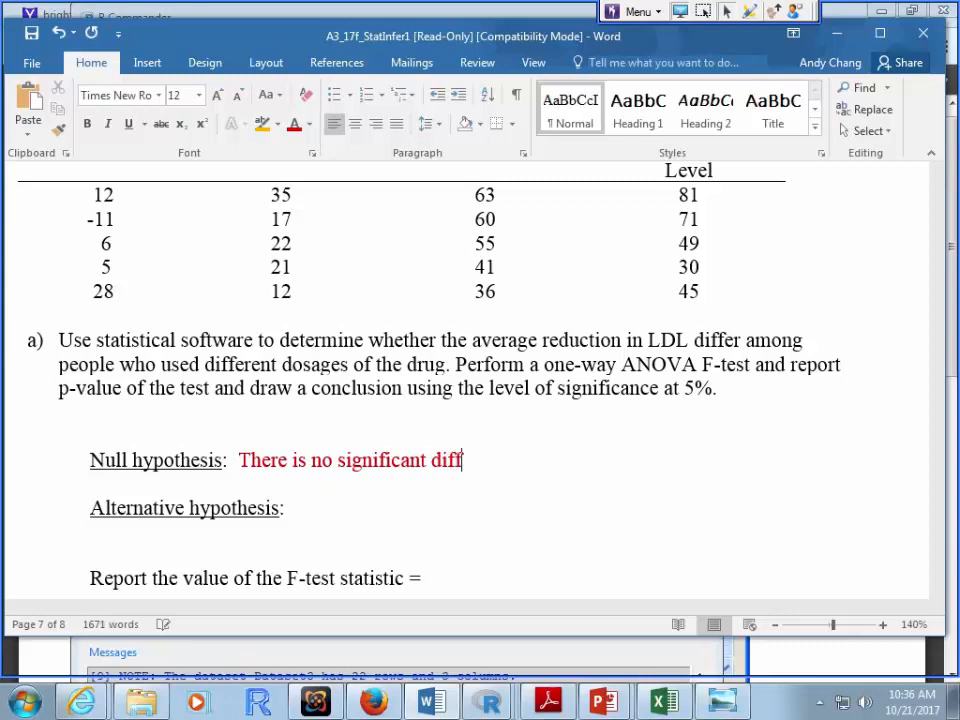
# Step: Finish the null hypothesis: no significant difference in average reduction is LDL among the four treatment groups
pyautogui.press('BackSpace')
pyautogui.press('BackSpace')
pyautogui.write('n sver')
pyautogui.press('BackSpace')
pyautogui.press('BackSpace')
pyautogui.press('BackSpace')
pyautogui.press('BackSpace')
pyautogui.write('average redicti')
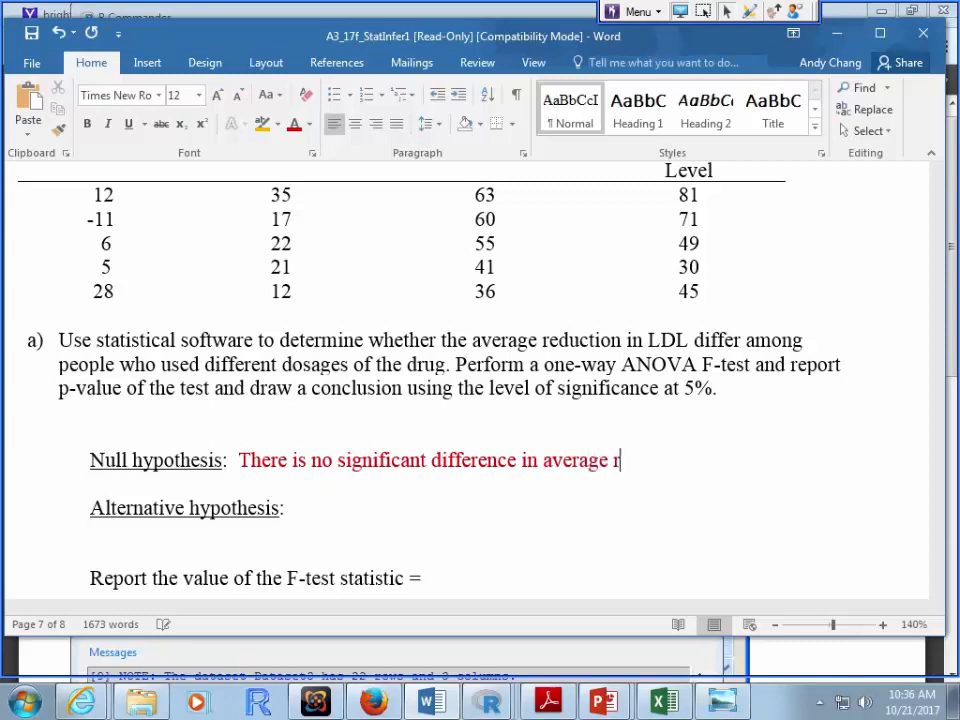
pyautogui.press('BackSpace')
pyautogui.press('BackSpace')
pyautogui.press('BackSpace')
pyautogui.press('BackSpace')
pyautogui.write('cu')
pyautogui.press('BackSpace')
pyautogui.write('u')
pyautogui.press('BackSpace')
pyautogui.press('BackSpace')
pyautogui.write('uction is LDD')
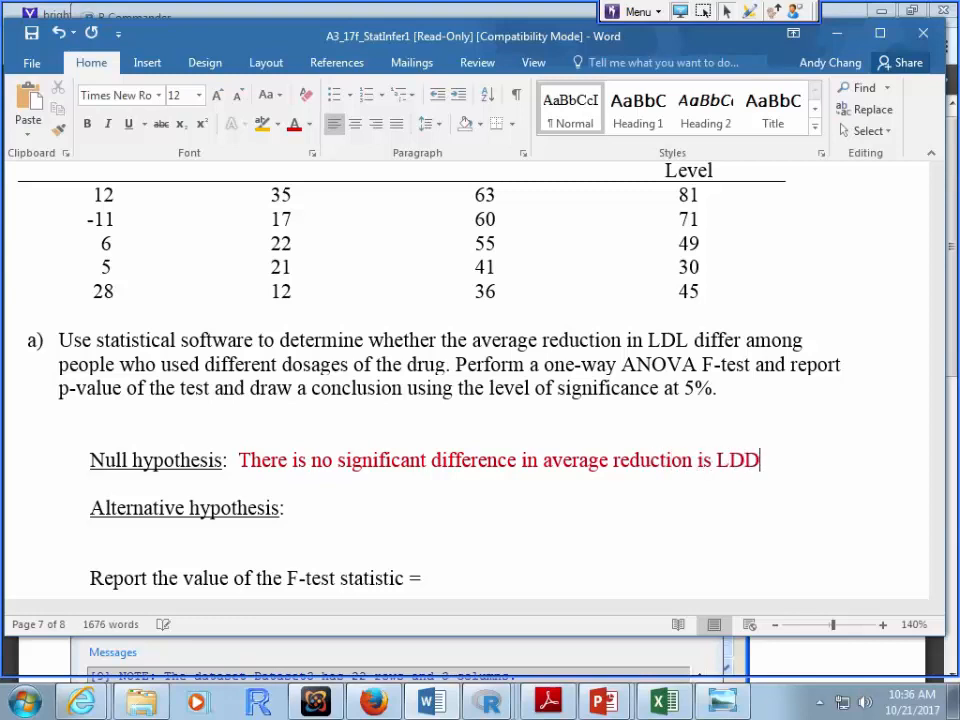
pyautogui.press('BackSpace')
pyautogui.write('L amn')
pyautogui.press('BackSpace')
pyautogui.write('ong')
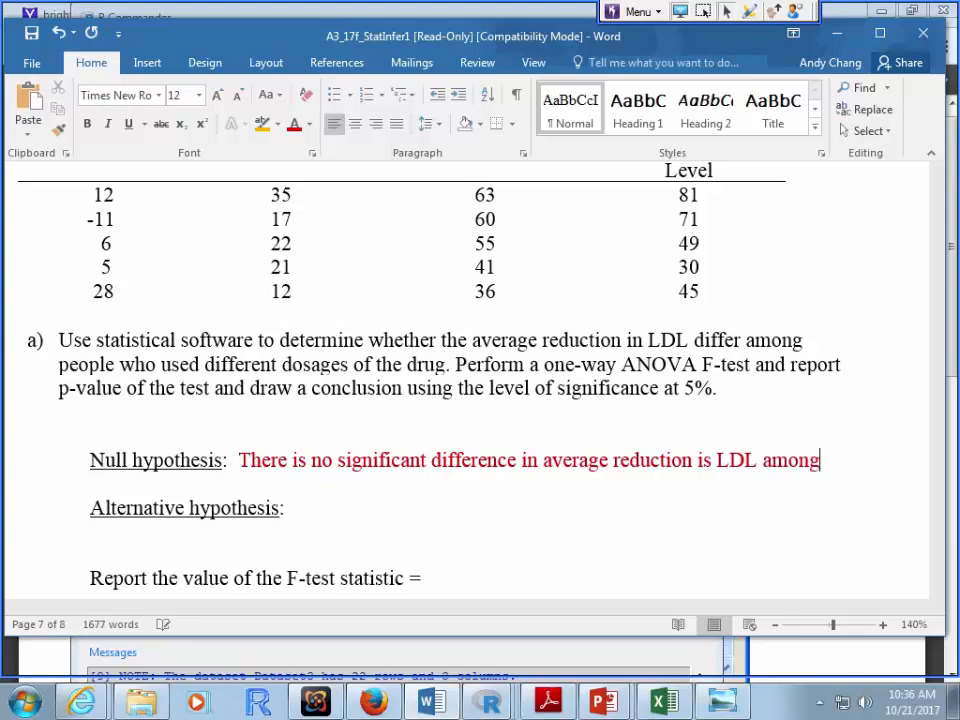
pyautogui.write(' the foru trea')
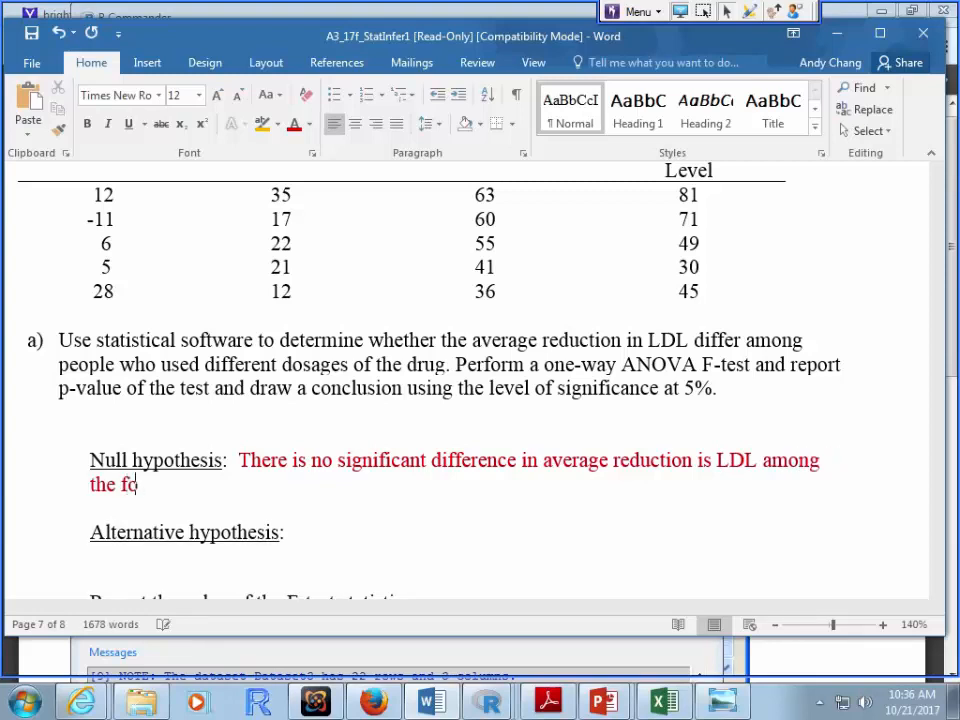
pyautogui.press('BackSpace')
pyautogui.press('BackSpace')
pyautogui.press('BackSpace')
pyautogui.press('BackSpace')
pyautogui.press('BackSpace')
pyautogui.press('BackSpace')
pyautogui.press('BackSpace')
pyautogui.write('ur treatment groups')
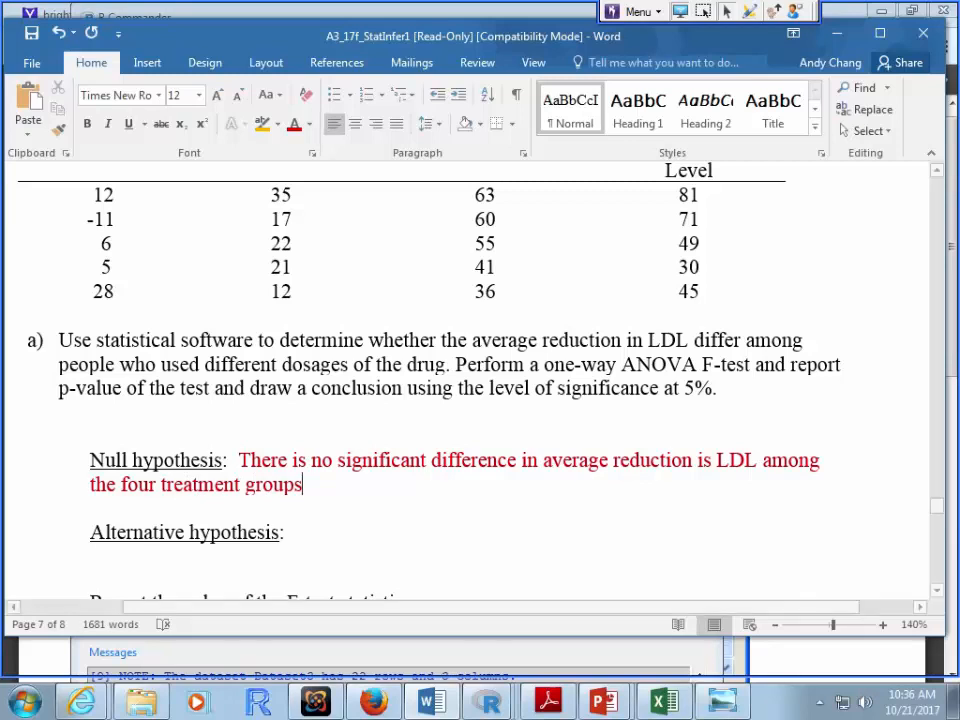
# Step: Copy the null hypothesis under 'Alternative hypothesis:' and delete 'no' to state a significant difference
pyautogui.moveTo(239, 461); pyautogui.dragTo(302, 485)
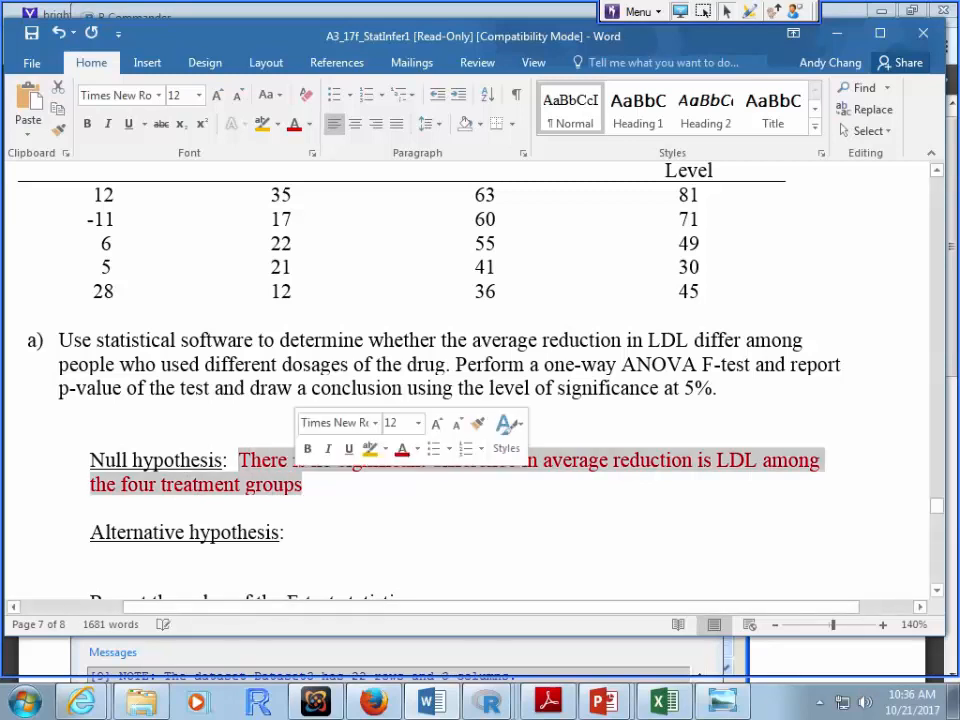
pyautogui.hotkey('ctrl', 'c')
pyautogui.click(300, 532)
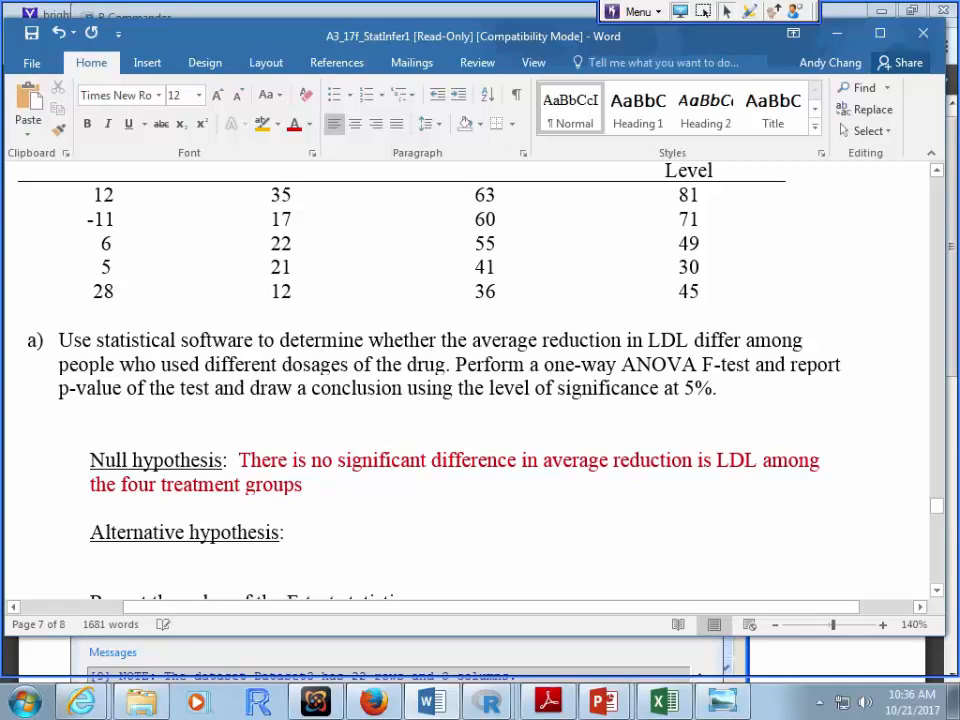
pyautogui.hotkey('ctrl', 'v')
pyautogui.doubleClick(384, 533)
pyautogui.press('Delete')
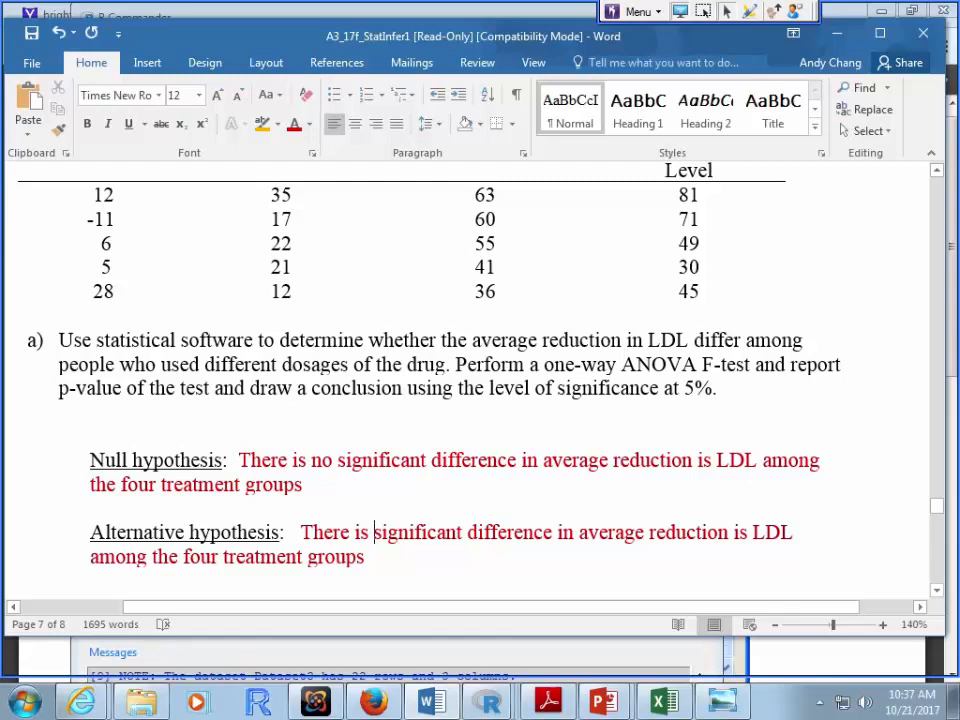
# Step: Replace 'is' with 'of' in both hypotheses so they read 'reduction of LDL'
pyautogui.doubleClick(741, 532)
pyautogui.write('of')
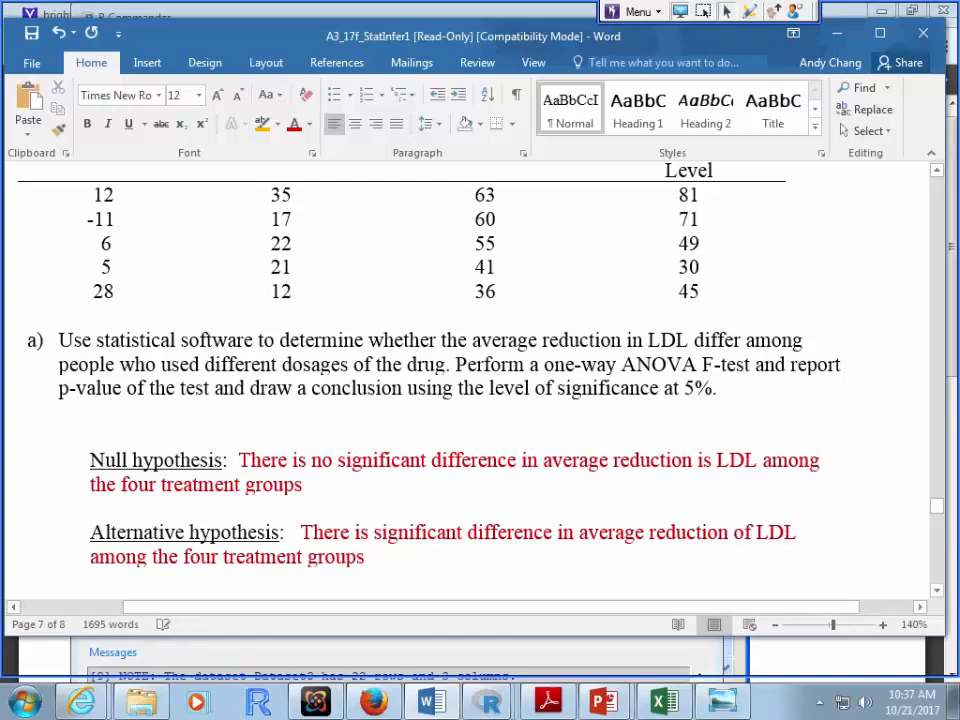
pyautogui.doubleClick(703, 460)
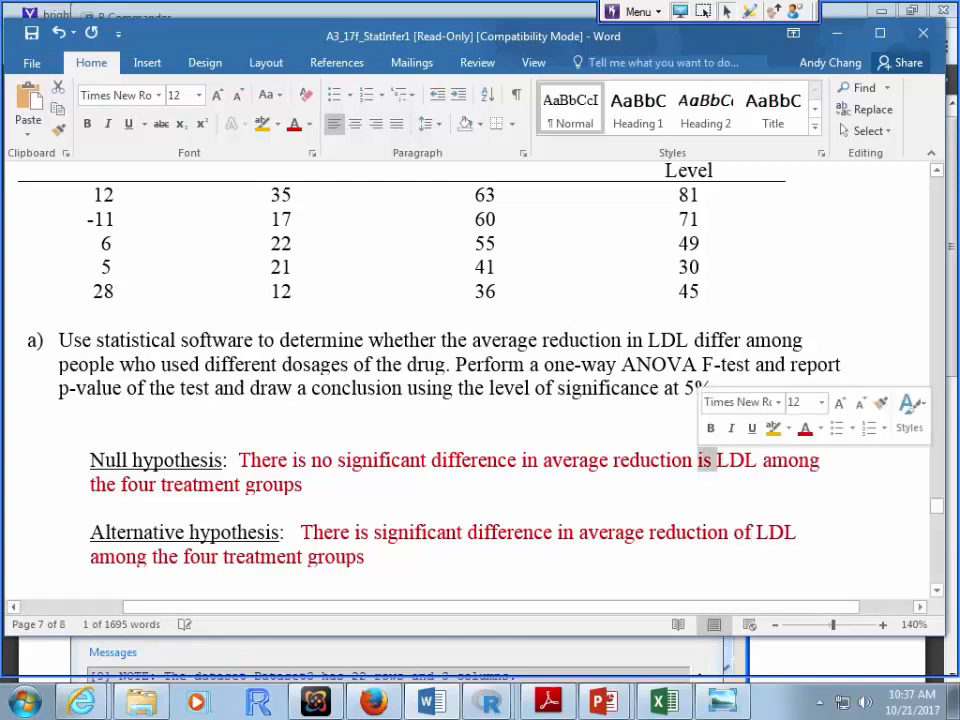
pyautogui.write('of')
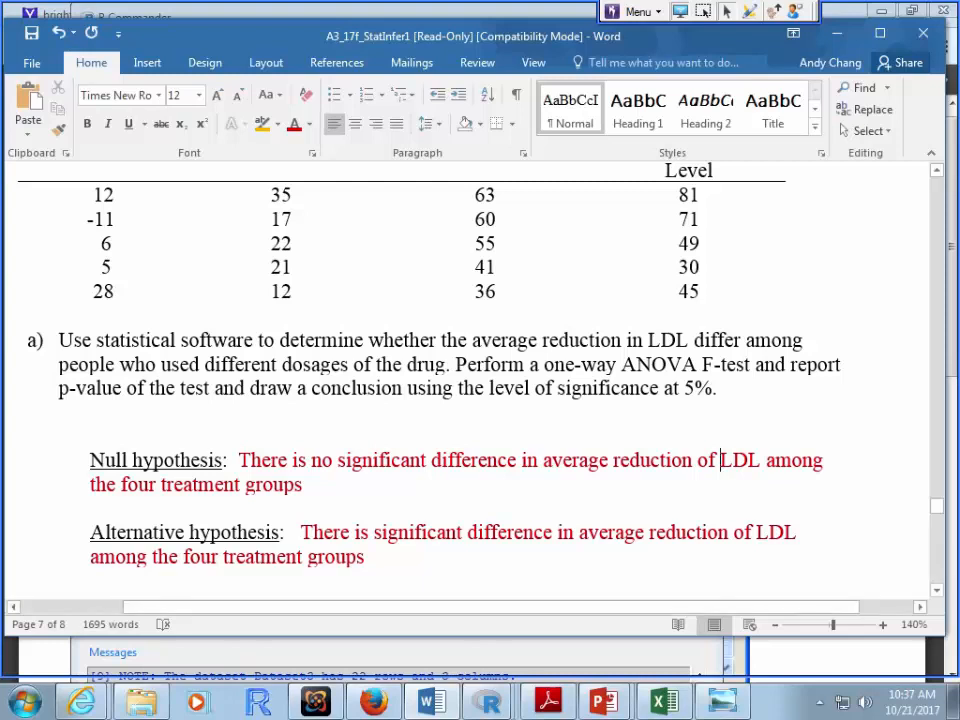
# Step: Scroll through the assignment and open the Dataset3 data viewer from the R window list
pyautogui.scroll(-1, 480, 380)
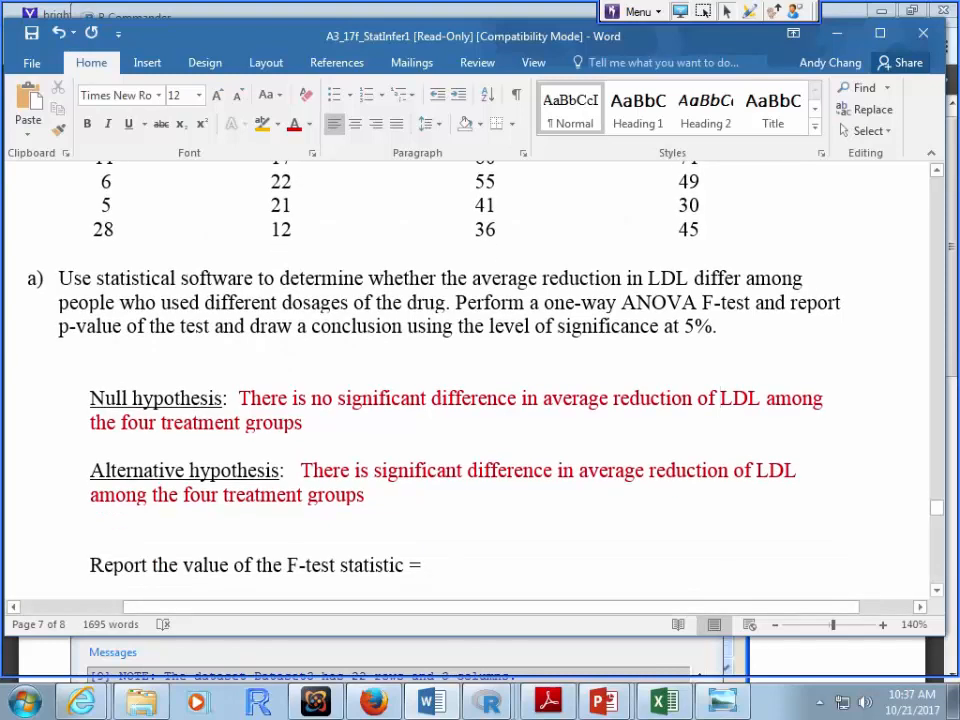
pyautogui.scroll(-1, 720, 398)
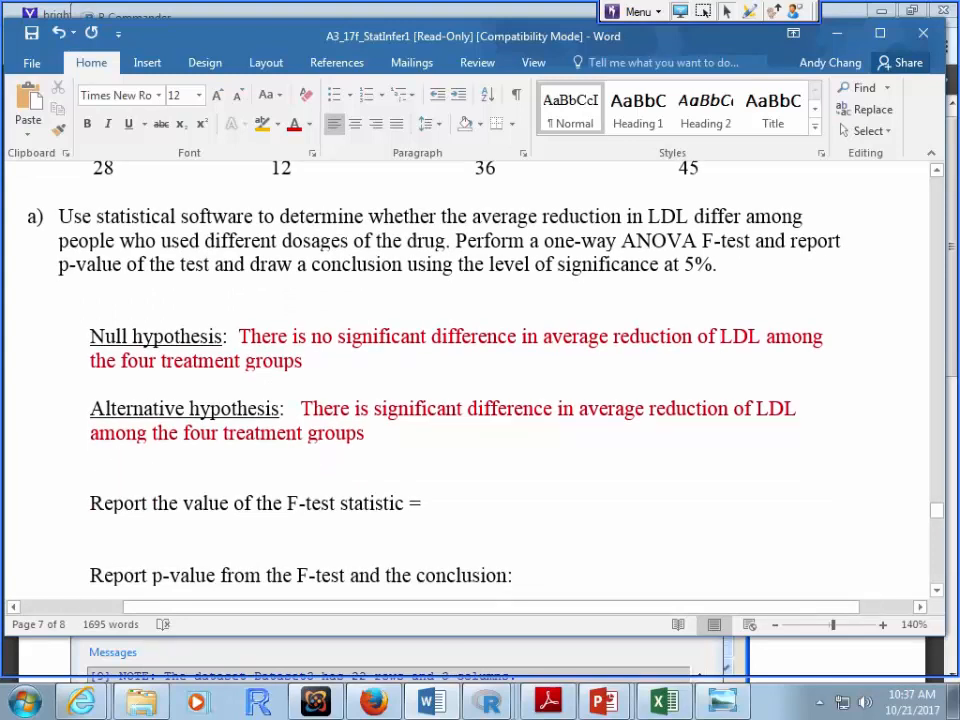
pyautogui.scroll(3, 720, 460)
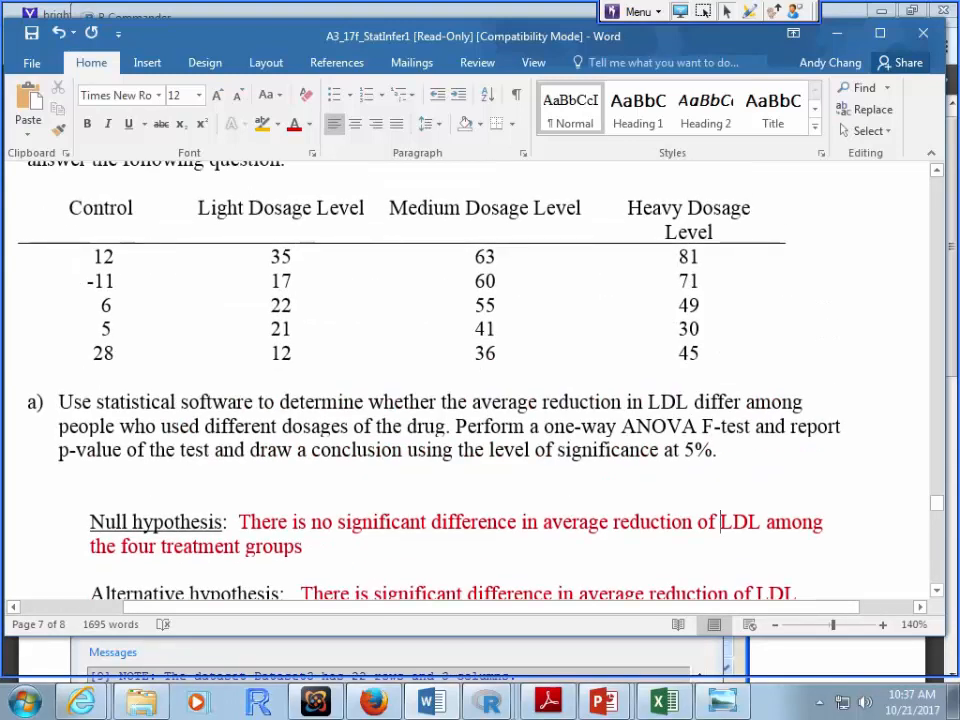
pyautogui.scroll(-1, 720, 460)
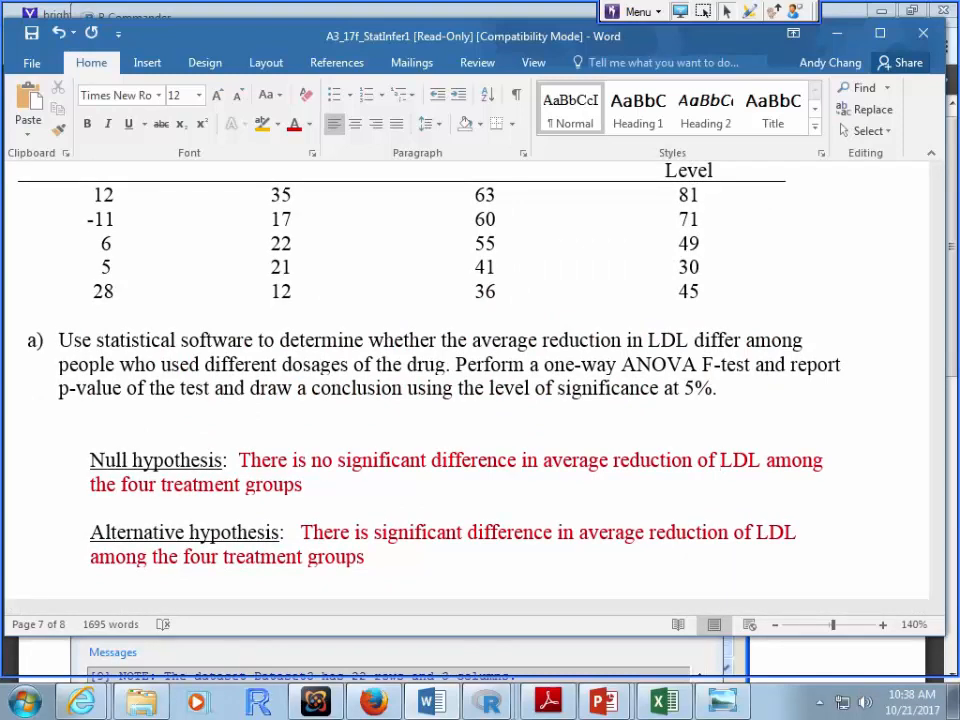
pyautogui.click(490, 702)
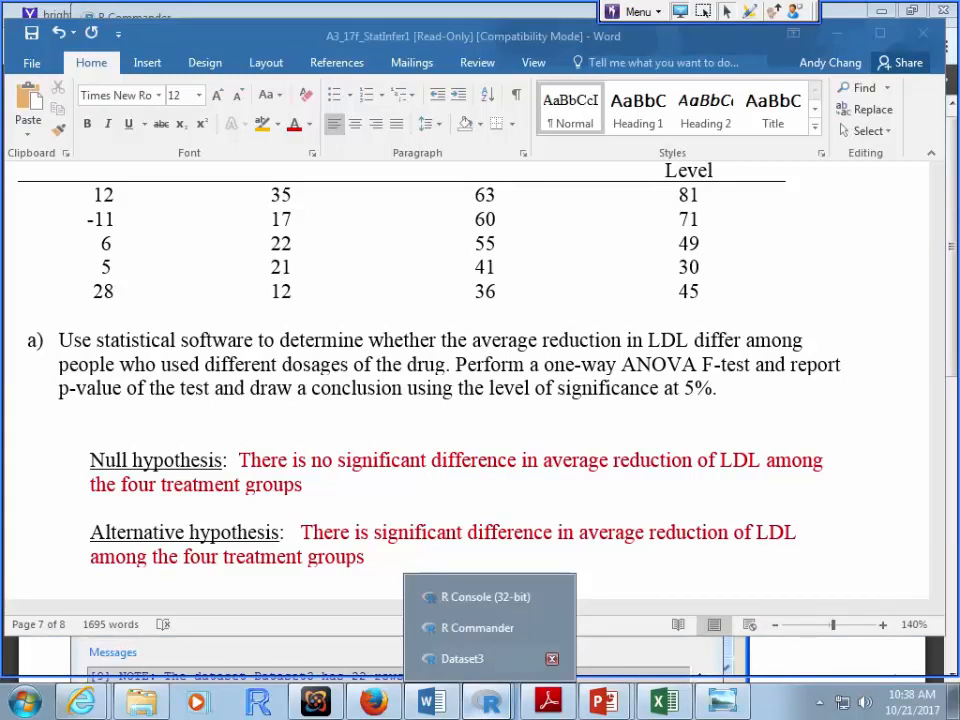
pyautogui.click(462, 658)
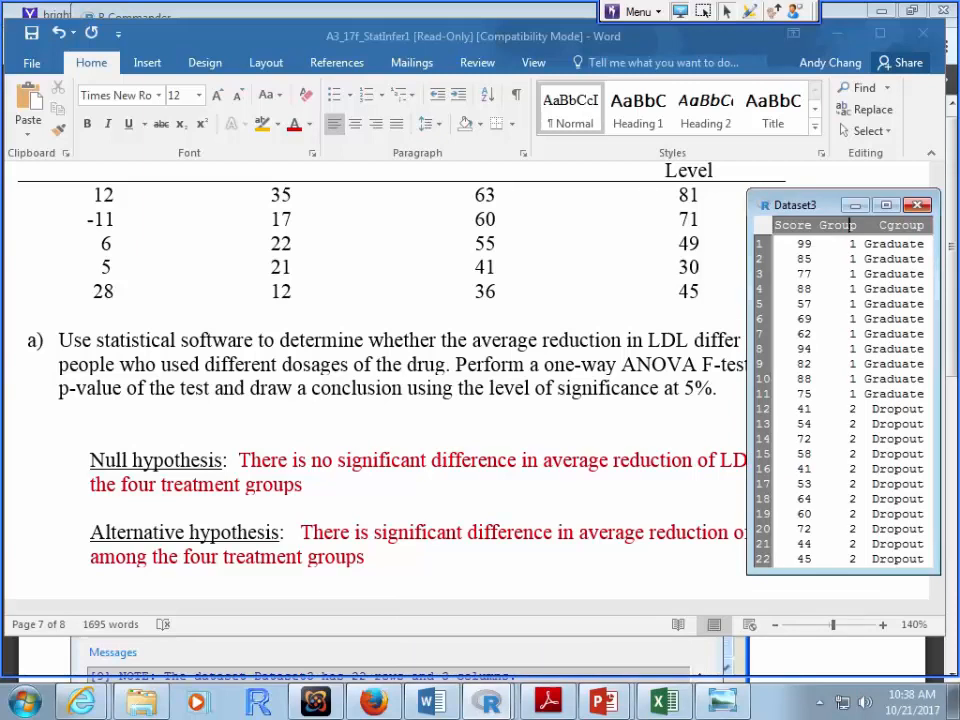
# Step: Return to the Word document, then bring R Commander to the front
pyautogui.click(718, 462)
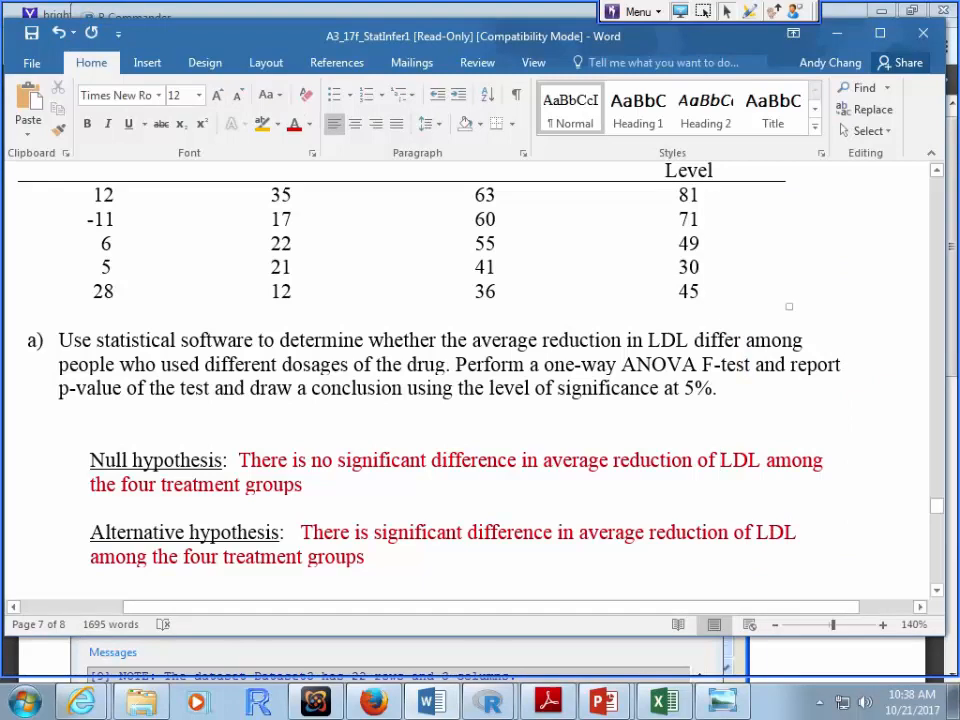
pyautogui.scroll(1, 480, 380)
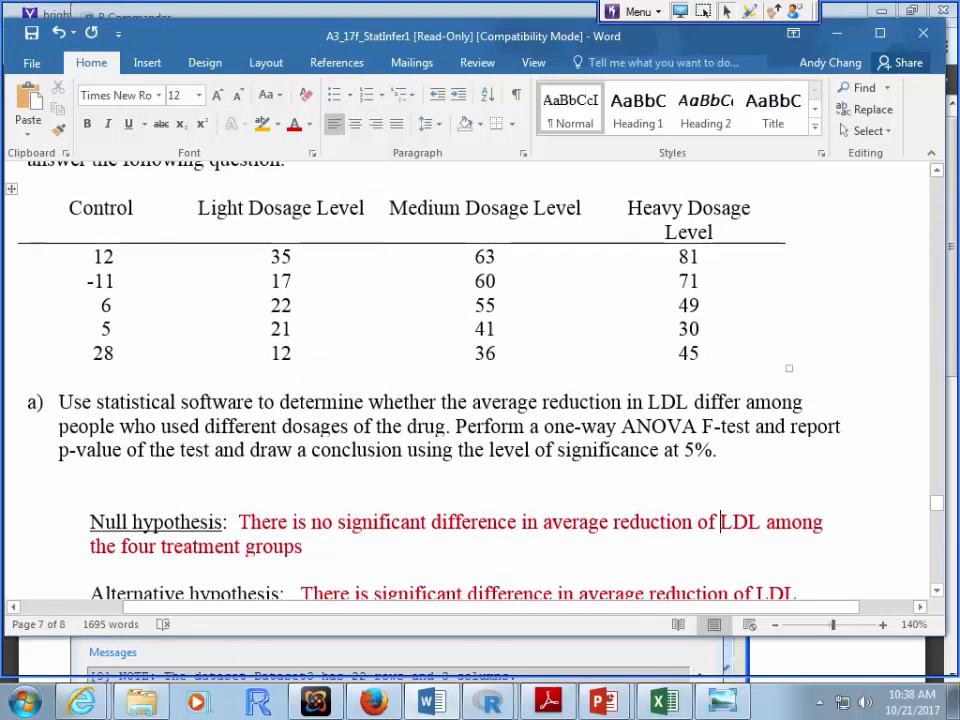
pyautogui.moveTo(490, 702)
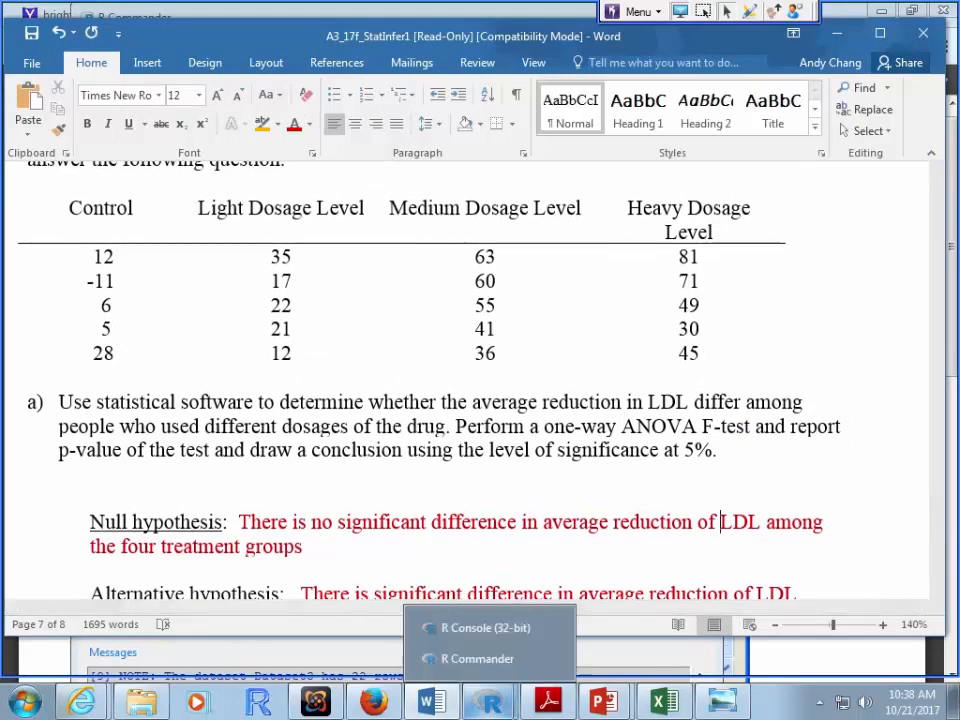
pyautogui.click(477, 658)
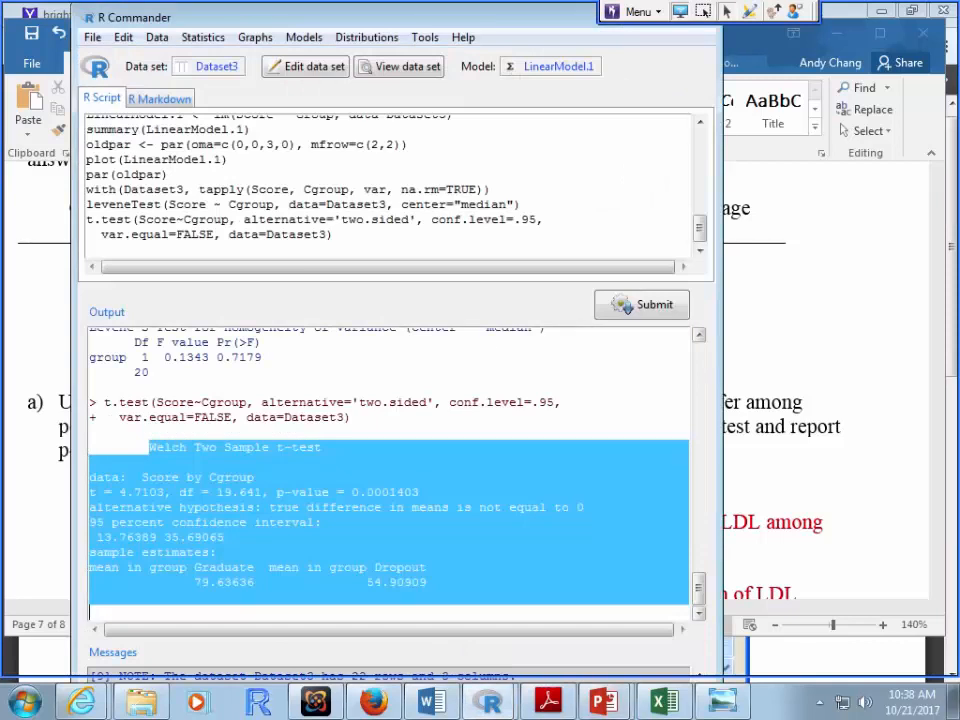
# Step: Reposition and shrink the R Commander window
pyautogui.moveTo(640, 3); pyautogui.dragTo(640, 81)
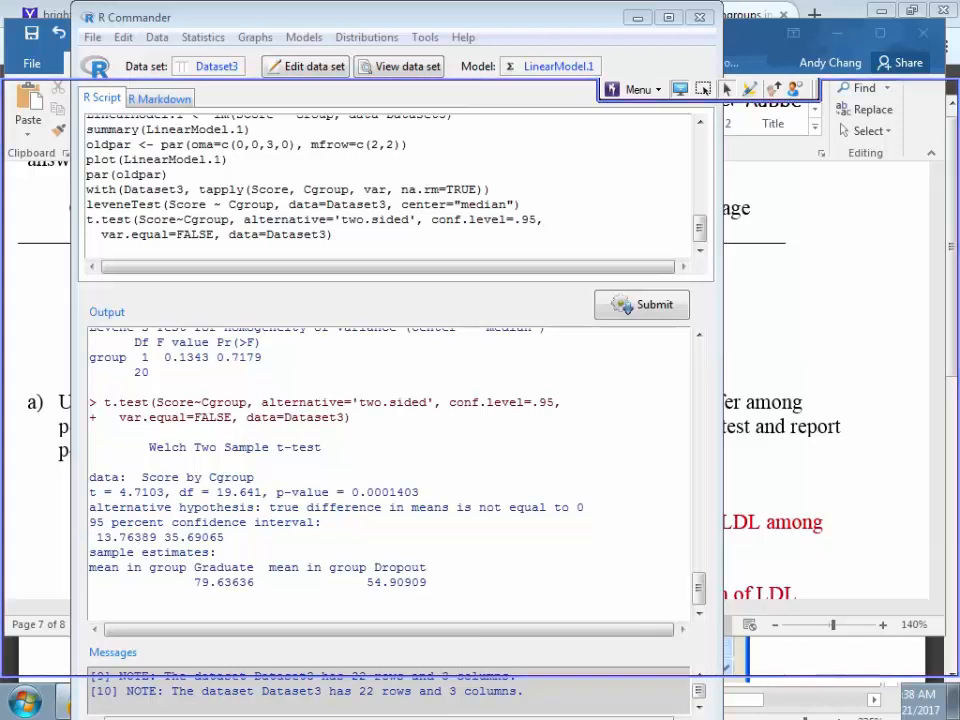
pyautogui.moveTo(704, 90); pyautogui.dragTo(704, 11)
pyautogui.moveTo(450, 17); pyautogui.dragTo(409, 69)
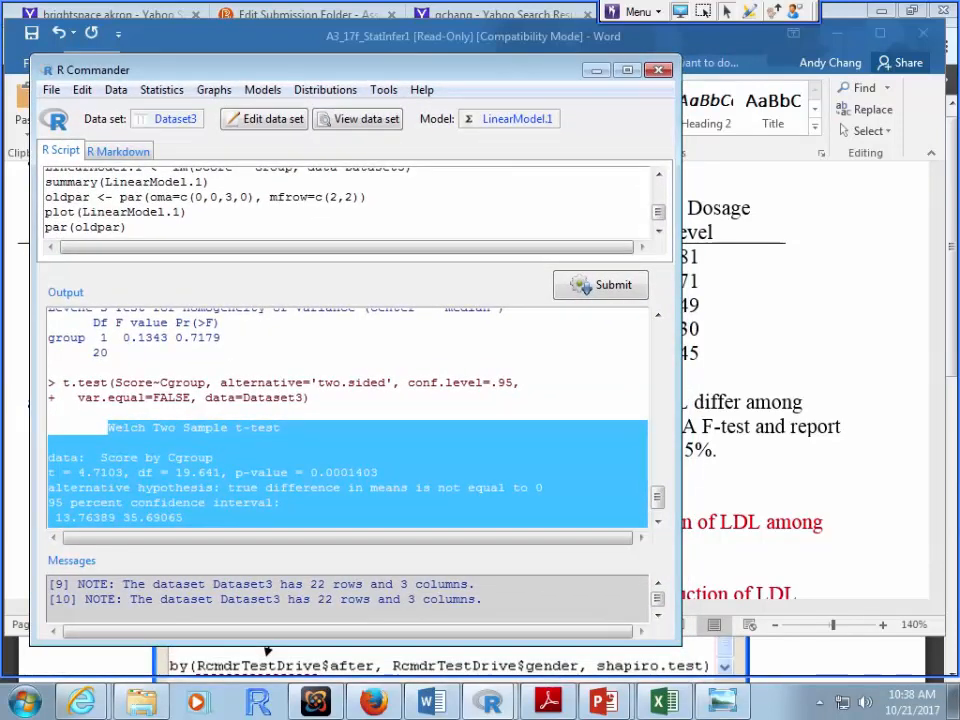
# Step: Create a new data set named Dataset4 from Data > New data set
pyautogui.click(115, 89)
pyautogui.press('Up')
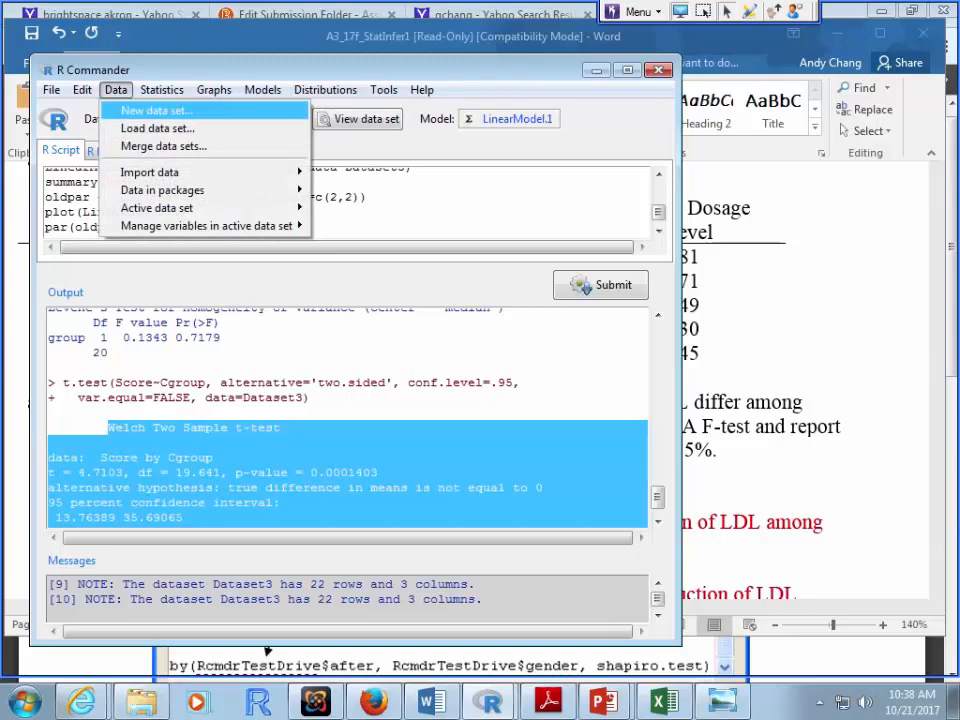
pyautogui.press('Return')
pyautogui.write('4')
pyautogui.press('Return')
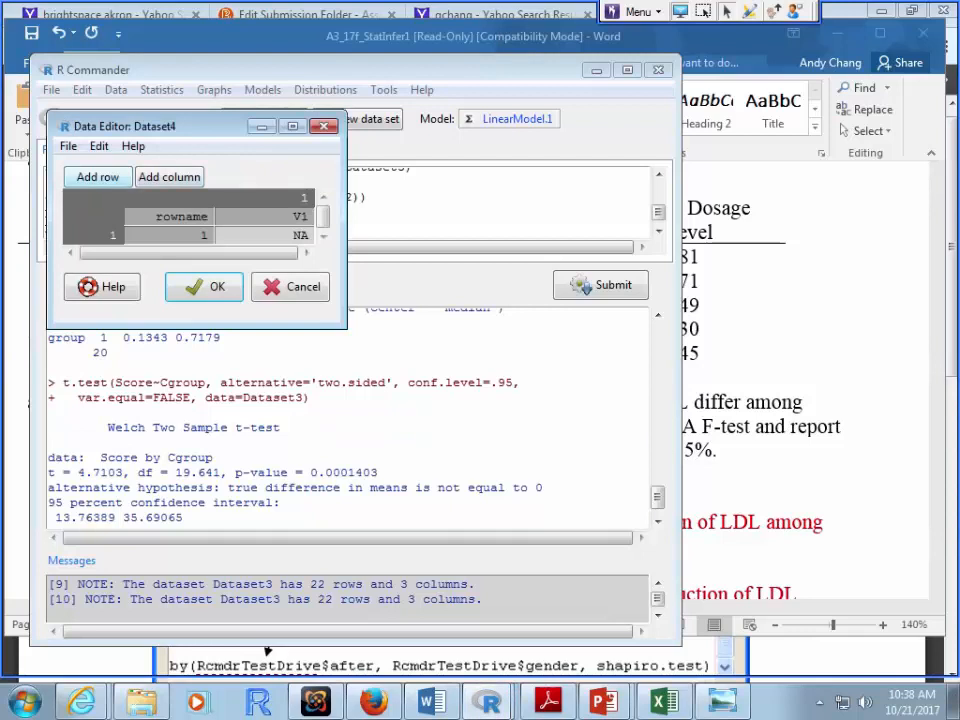
# Step: Add rows to the Dataset4 grid until it has 20 rows
pyautogui.click(98, 177)
pyautogui.click(98, 177)
pyautogui.click(98, 177)
pyautogui.click(98, 177)
pyautogui.click(98, 177)
pyautogui.click(98, 177)
pyautogui.click(98, 177)
pyautogui.click(98, 177)
pyautogui.doubleClick(98, 177)
pyautogui.click(98, 177)
pyautogui.doubleClick(98, 177)
pyautogui.click(98, 177)
pyautogui.click(98, 177)
pyautogui.click(98, 177)
pyautogui.click(98, 177)
pyautogui.click(98, 177)
pyautogui.click(98, 177)
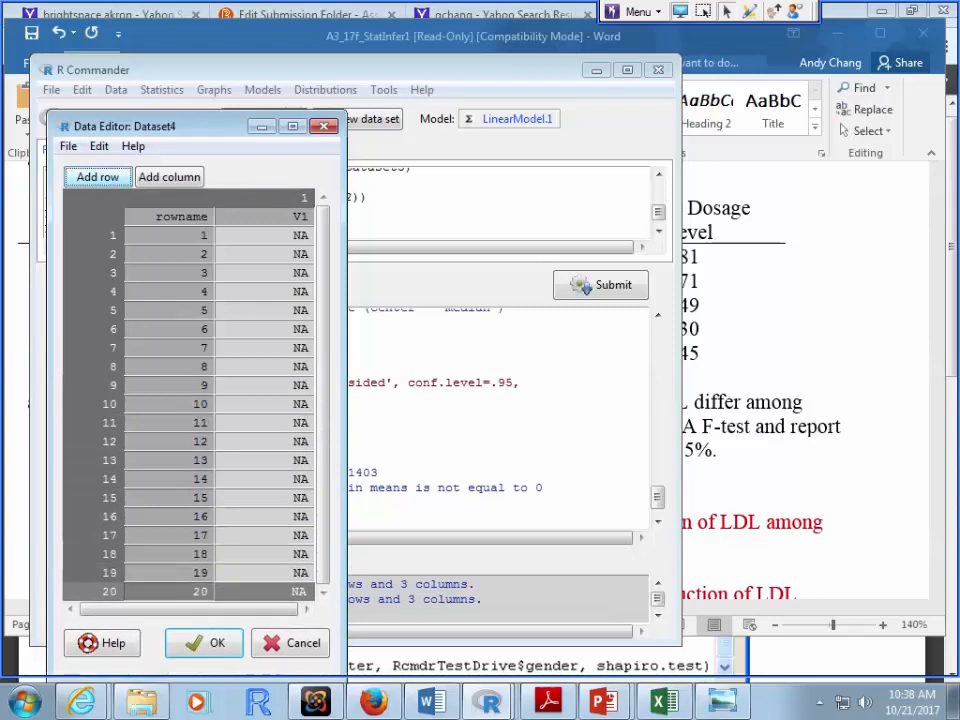
# Step: Add a second column, name the columns reduction and group, and enlarge the editor window
pyautogui.click(169, 177)
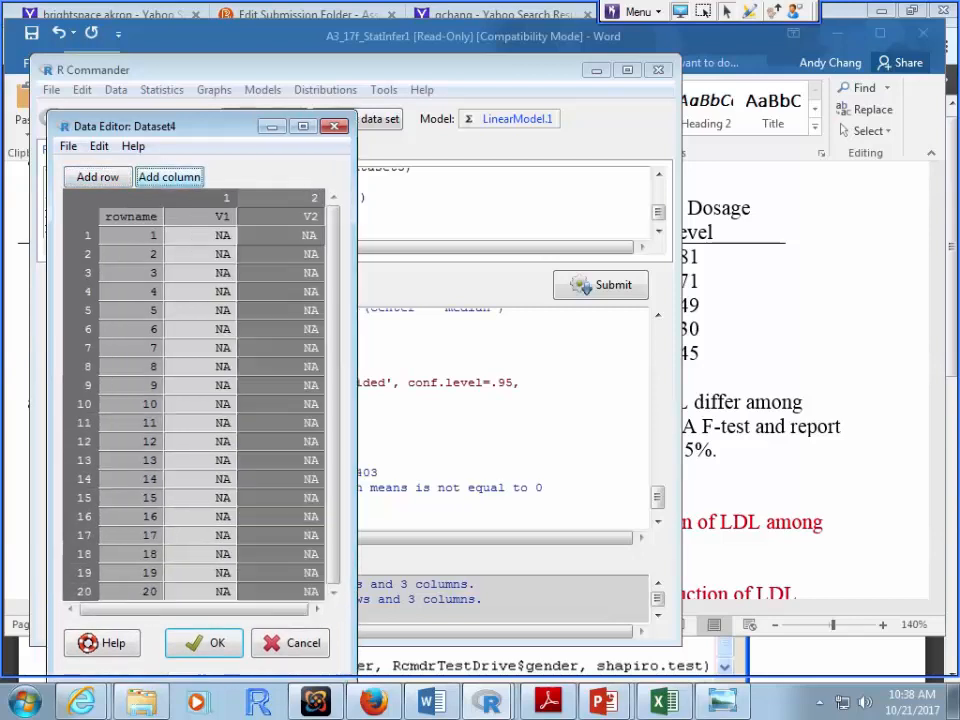
pyautogui.click(307, 217)
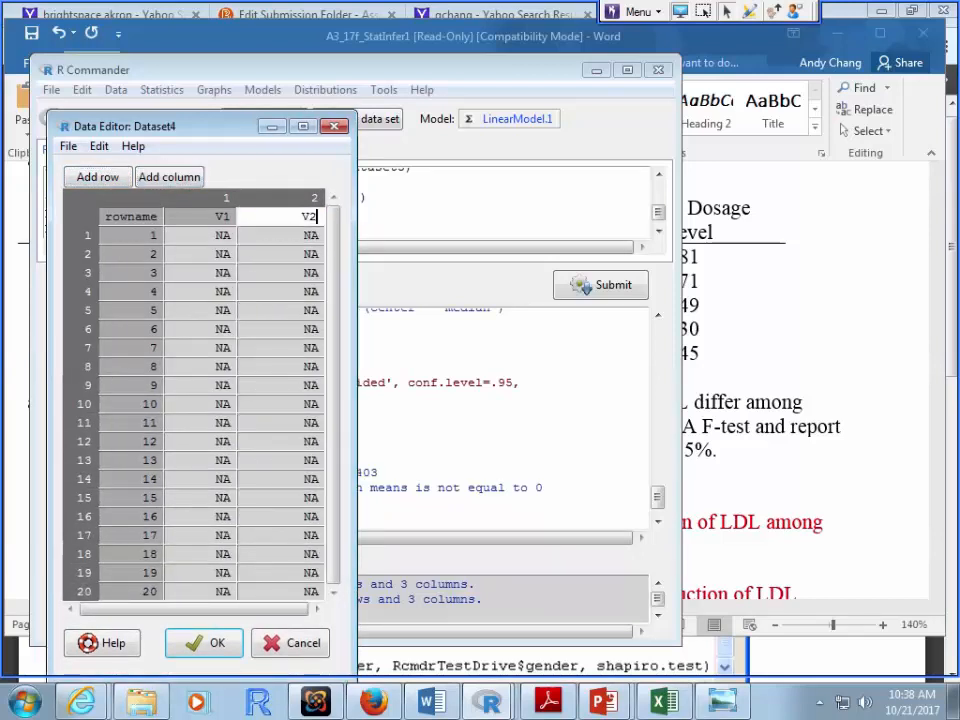
pyautogui.press('BackSpace')
pyautogui.press('BackSpace')
pyautogui.write('group')
pyautogui.click(215, 217)
pyautogui.press('BackSpace')
pyautogui.press('BackSpace')
pyautogui.write('reduction')
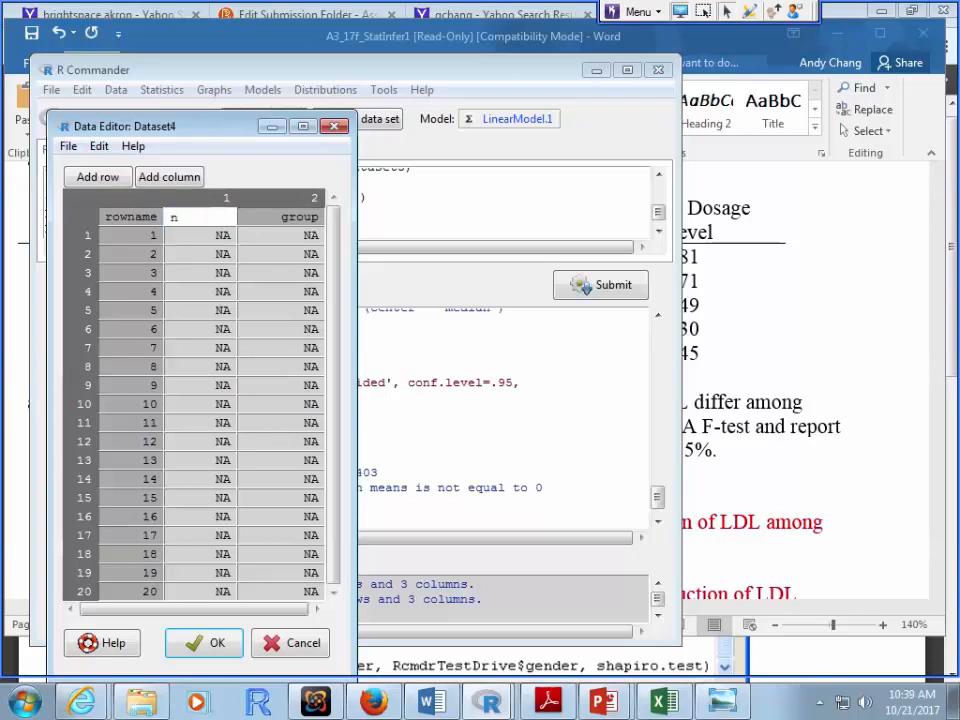
pyautogui.press('BackSpace')
pyautogui.write('n')
pyautogui.press('Return')
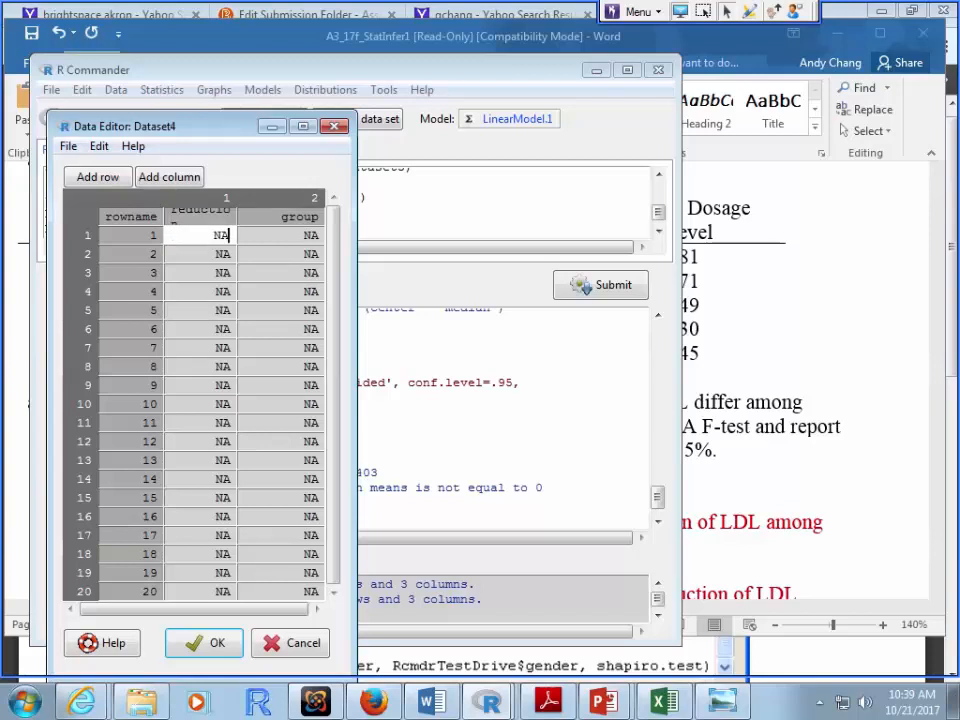
pyautogui.moveTo(356, 400); pyautogui.dragTo(385, 400)
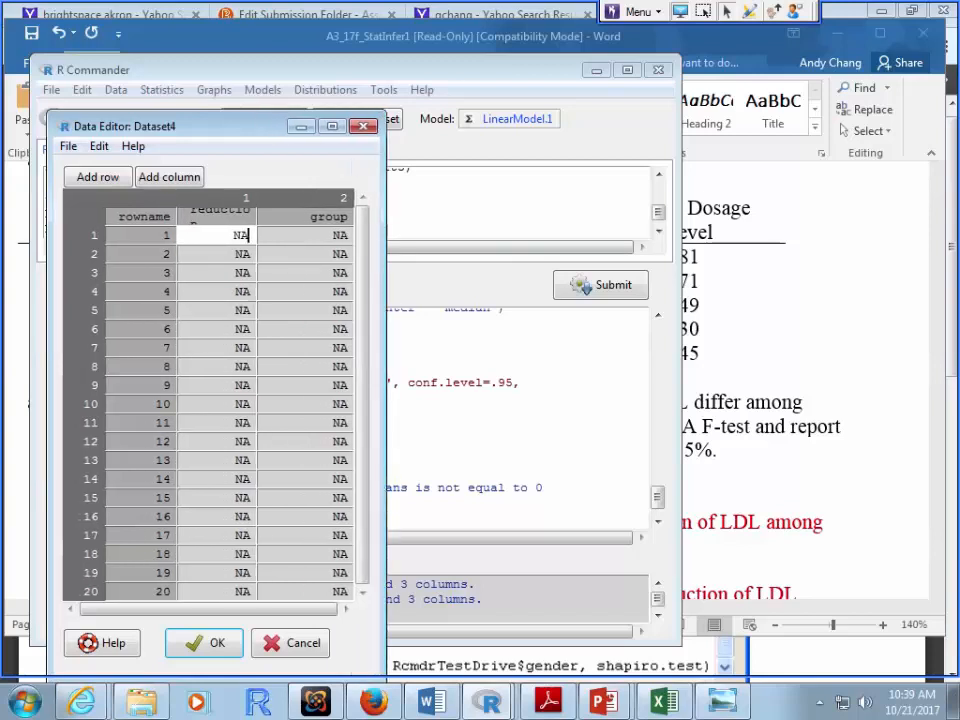
pyautogui.moveTo(226, 126); pyautogui.dragTo(215, 56)
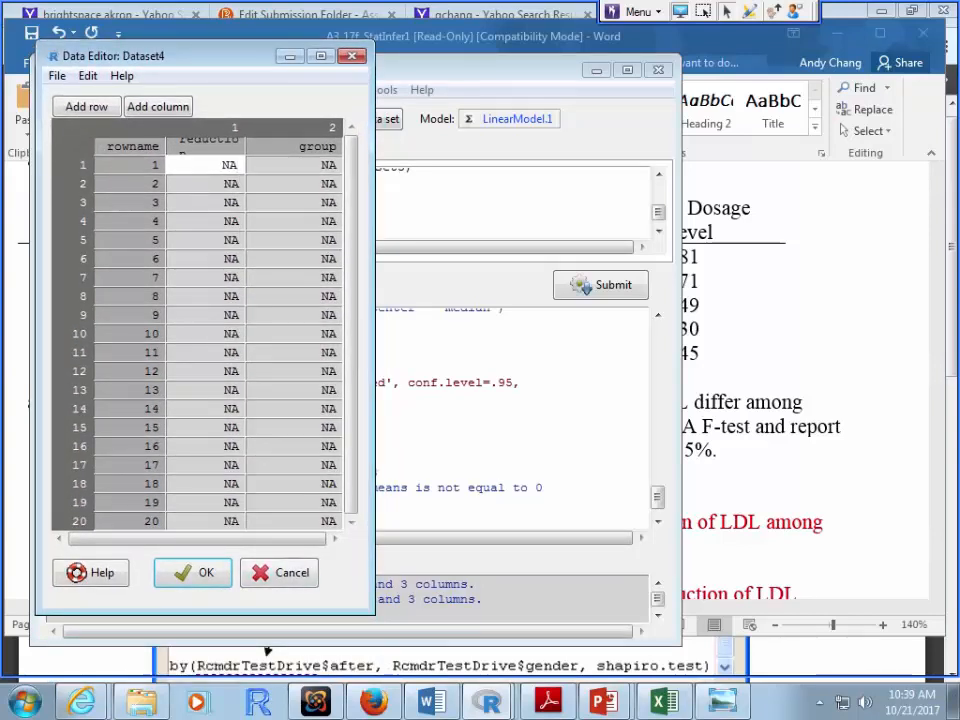
# Step: Place the Word assignment beside the data editor, widened to show the data table
pyautogui.moveTo(711, 36); pyautogui.dragTo(958, 59)
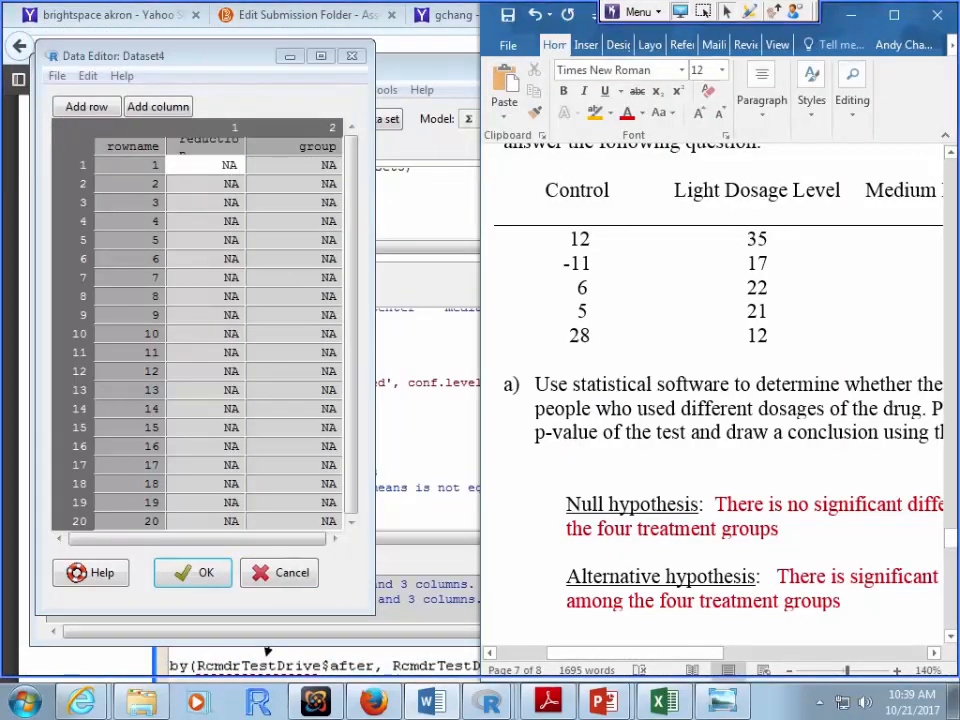
pyautogui.click(825, 15)
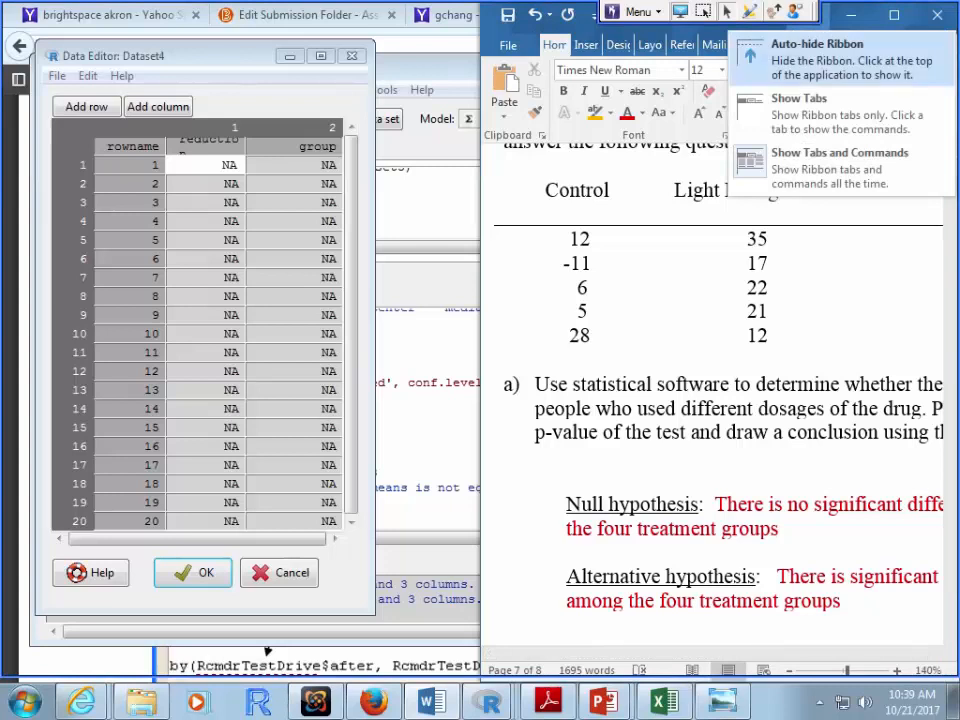
pyautogui.click(825, 15)
pyautogui.click(594, 15)
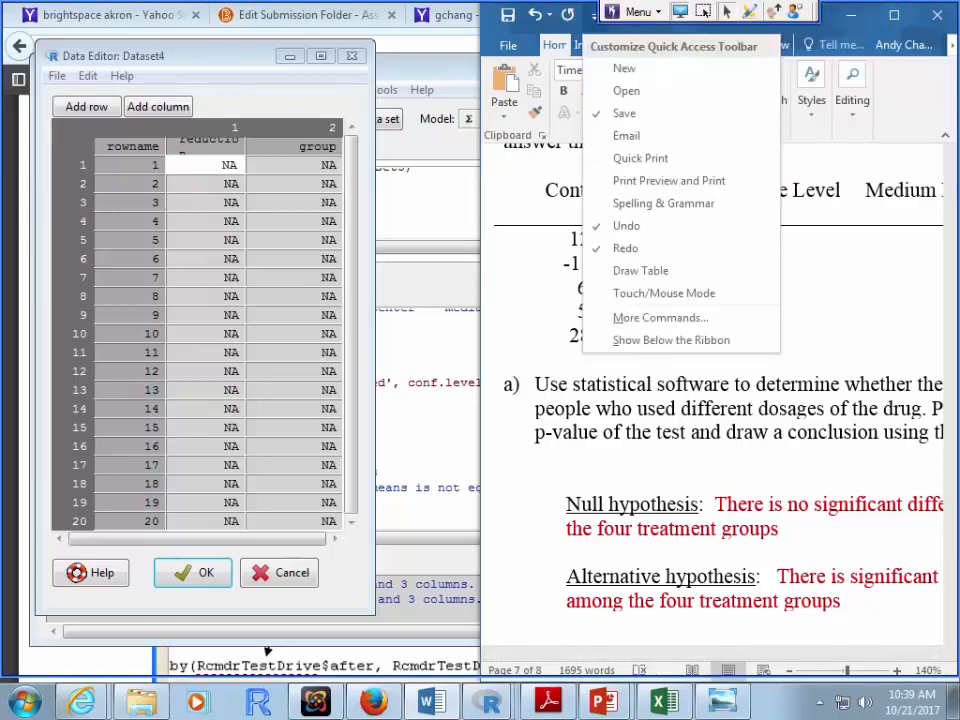
pyautogui.click(594, 15)
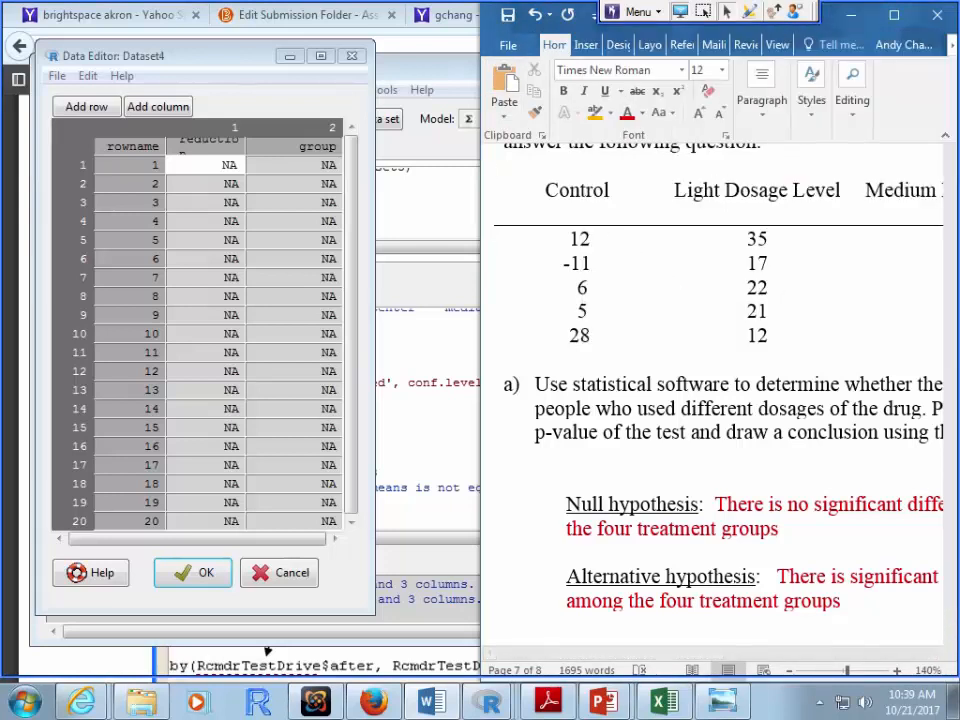
pyautogui.moveTo(488, 14); pyautogui.dragTo(475, 14)
pyautogui.moveTo(468, 250); pyautogui.dragTo(404, 250)
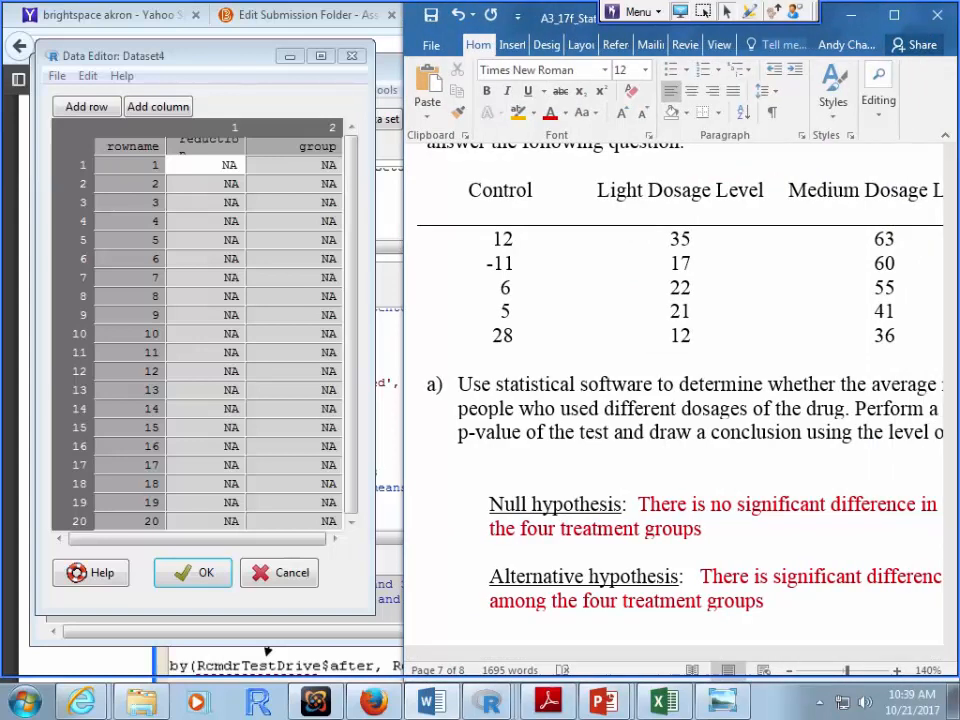
# Step: Enter the first reduction values: 12, -11, 6, 5, 28, 35, 17, 22, 21, 12, 63, 60, 55, 41, 6
pyautogui.click(222, 165)
pyautogui.write('12')
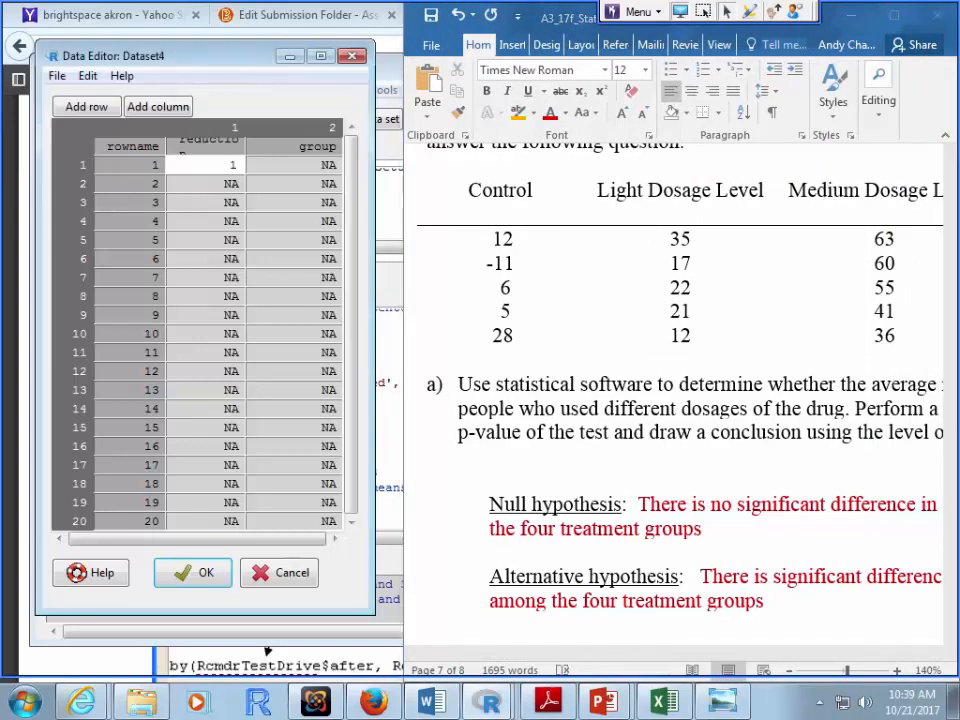
pyautogui.press('Return')
pyautogui.write('-11')
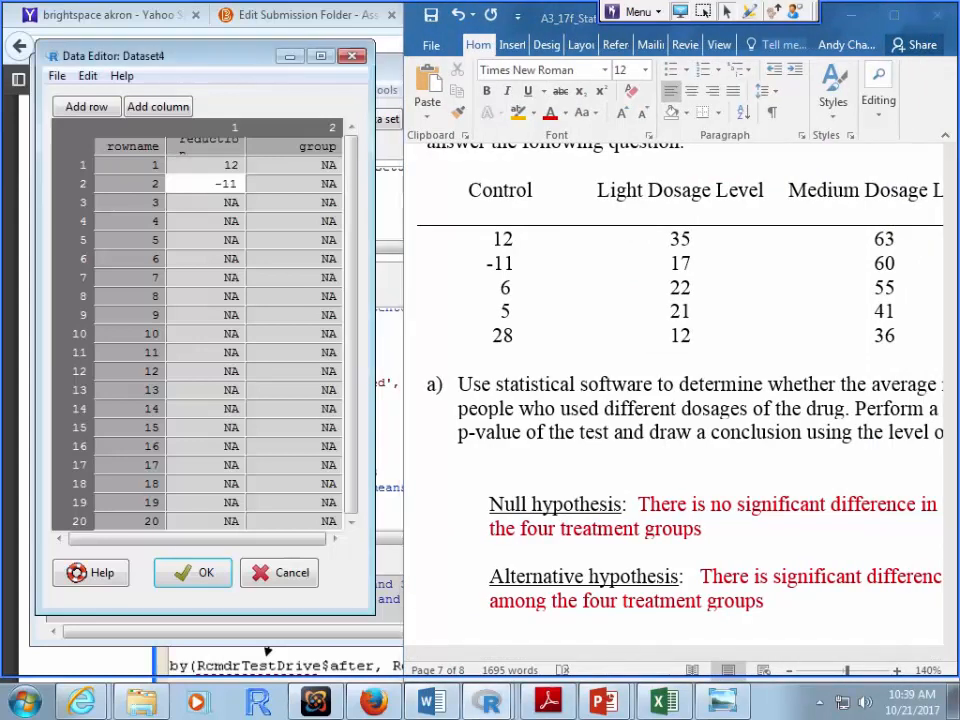
pyautogui.press('Return')
pyautogui.write('6')
pyautogui.press('Return')
pyautogui.write('5')
pyautogui.press('Return')
pyautogui.write('28')
pyautogui.press('Return')
pyautogui.write('35')
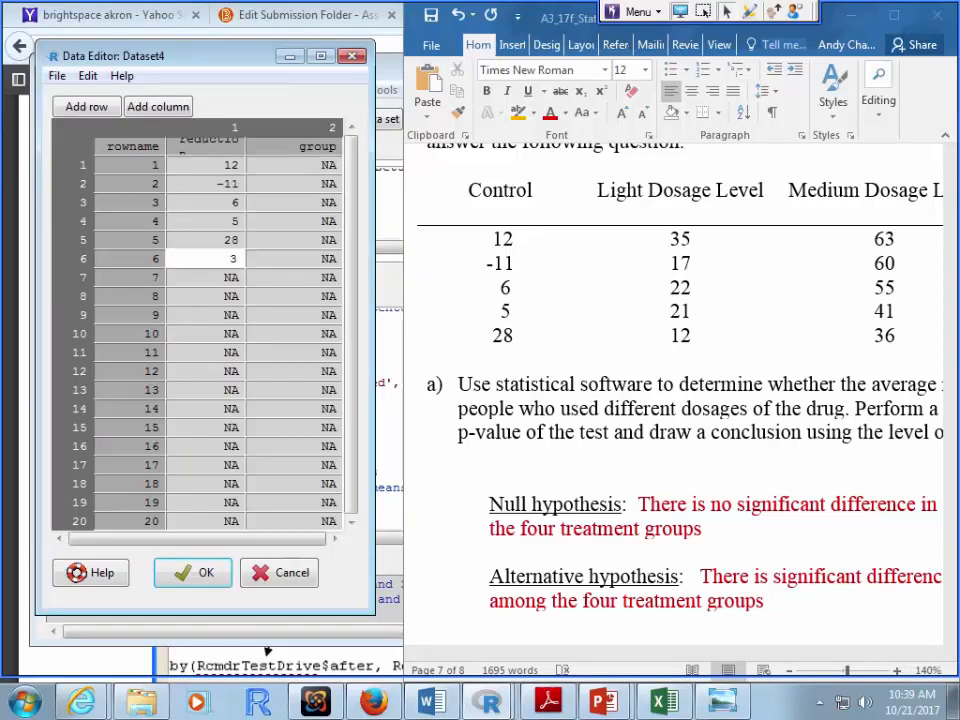
pyautogui.press('Return')
pyautogui.write('17')
pyautogui.press('Return')
pyautogui.write('22')
pyautogui.press('Return')
pyautogui.write('21')
pyautogui.press('Return')
pyautogui.write('12')
pyautogui.press('Return')
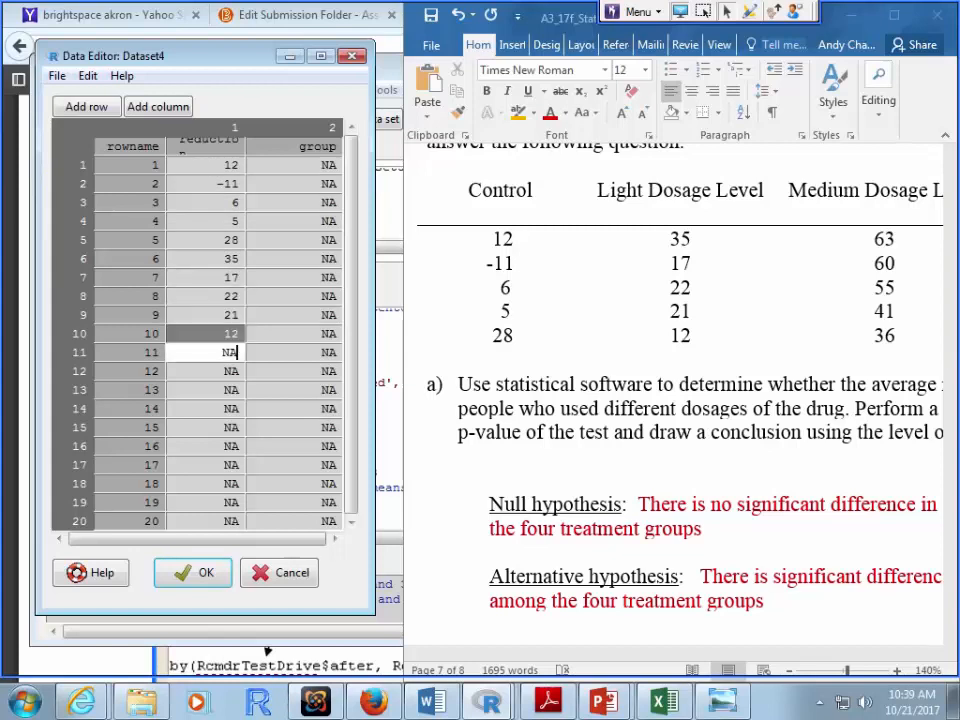
pyautogui.write('63')
pyautogui.press('Return')
pyautogui.write('60')
pyautogui.press('Return')
pyautogui.write('55')
pyautogui.press('Return')
pyautogui.write('41')
pyautogui.press('Return')
pyautogui.write('6')
pyautogui.press('Return')
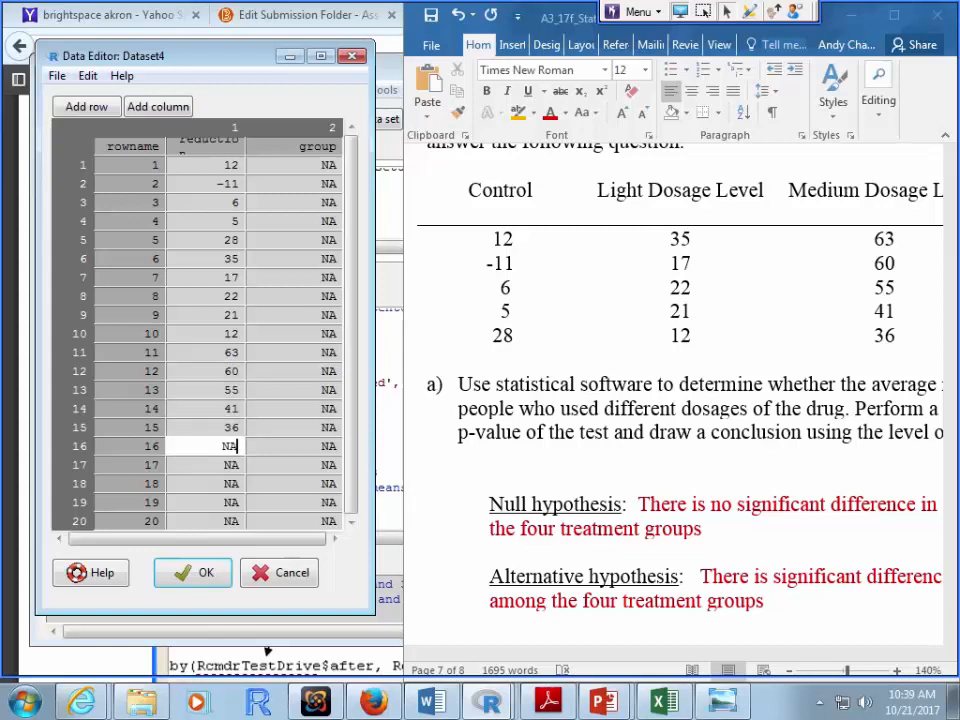
# Step: Reveal the Heavy Dosage Level column and enter 81, 71, 49, 30, 45 as the last reductions
pyautogui.moveTo(404, 340); pyautogui.dragTo(225, 340)
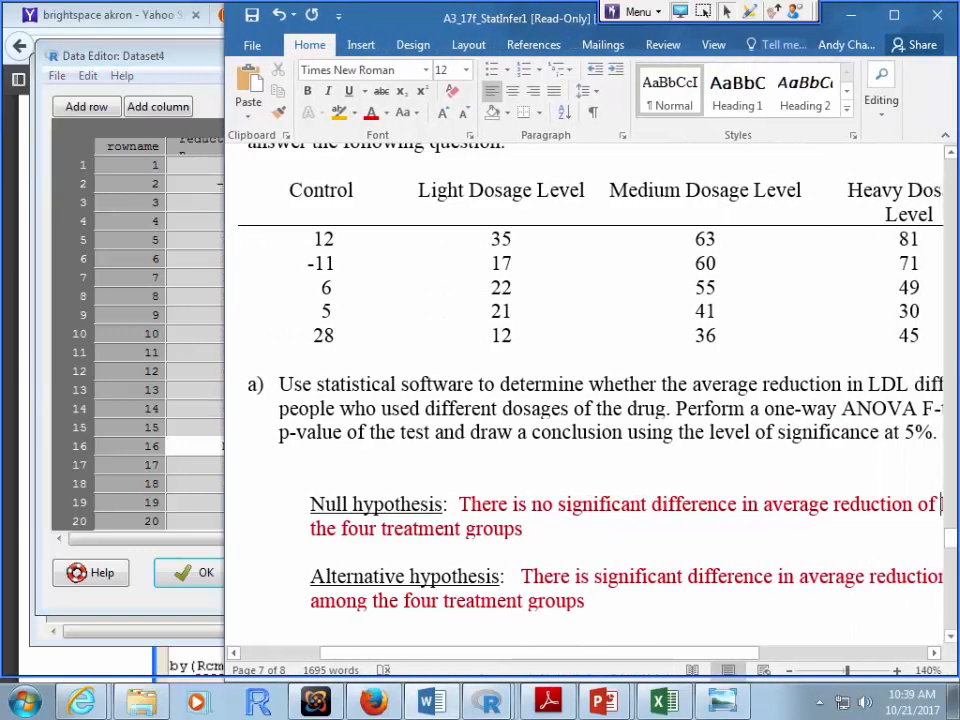
pyautogui.click(200, 446)
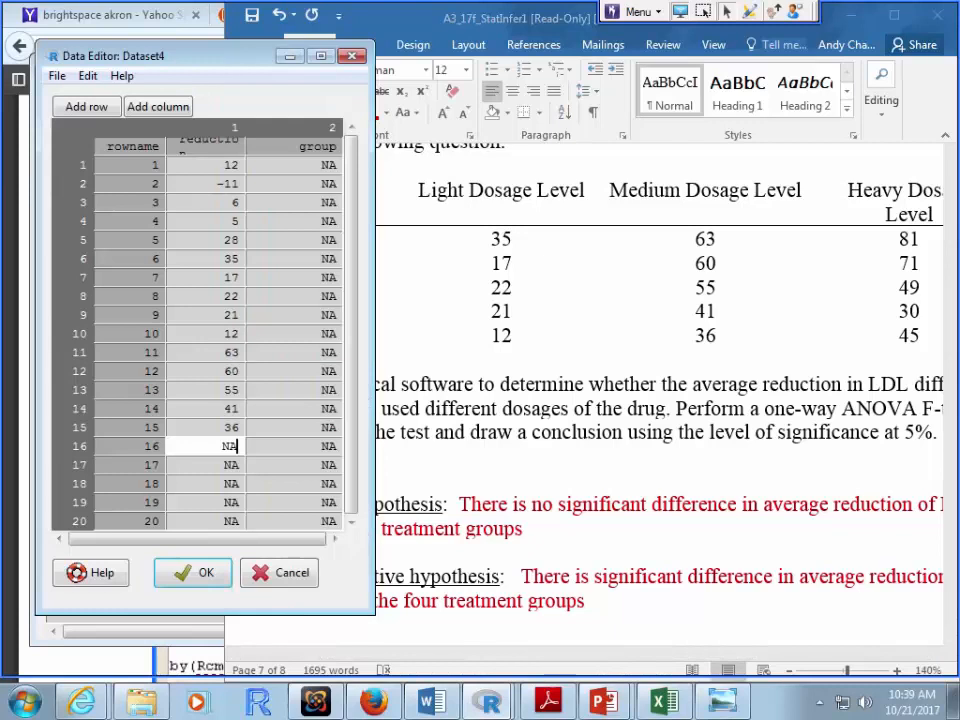
pyautogui.write('81')
pyautogui.press('Return')
pyautogui.write('71')
pyautogui.press('Return')
pyautogui.write('49')
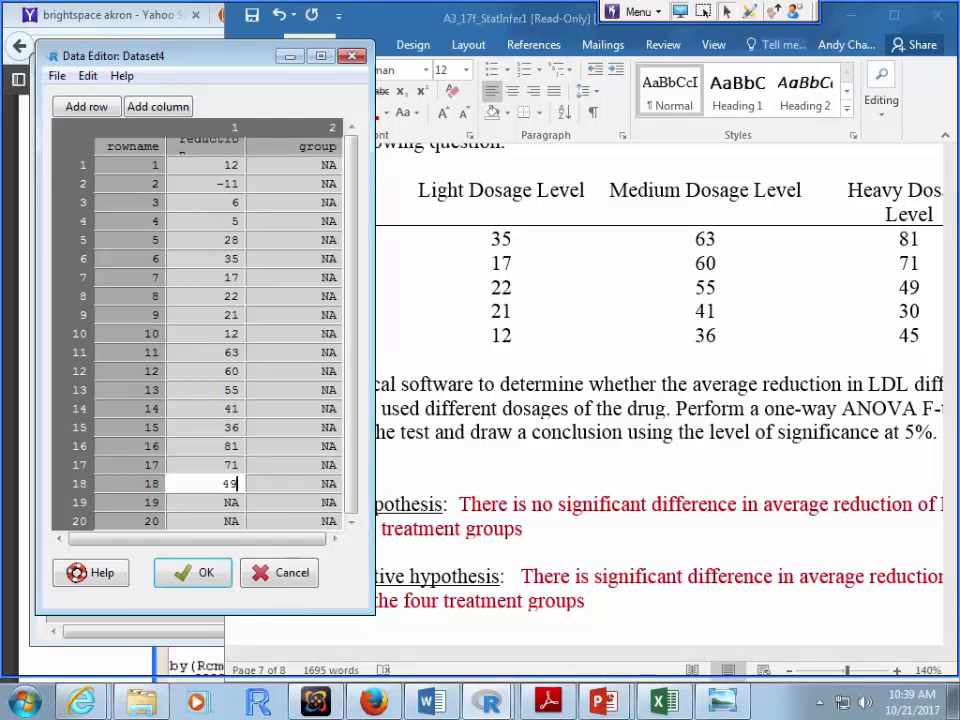
pyautogui.press('Return')
pyautogui.write('30')
pyautogui.press('Return')
pyautogui.write('45')
pyautogui.press('Return')
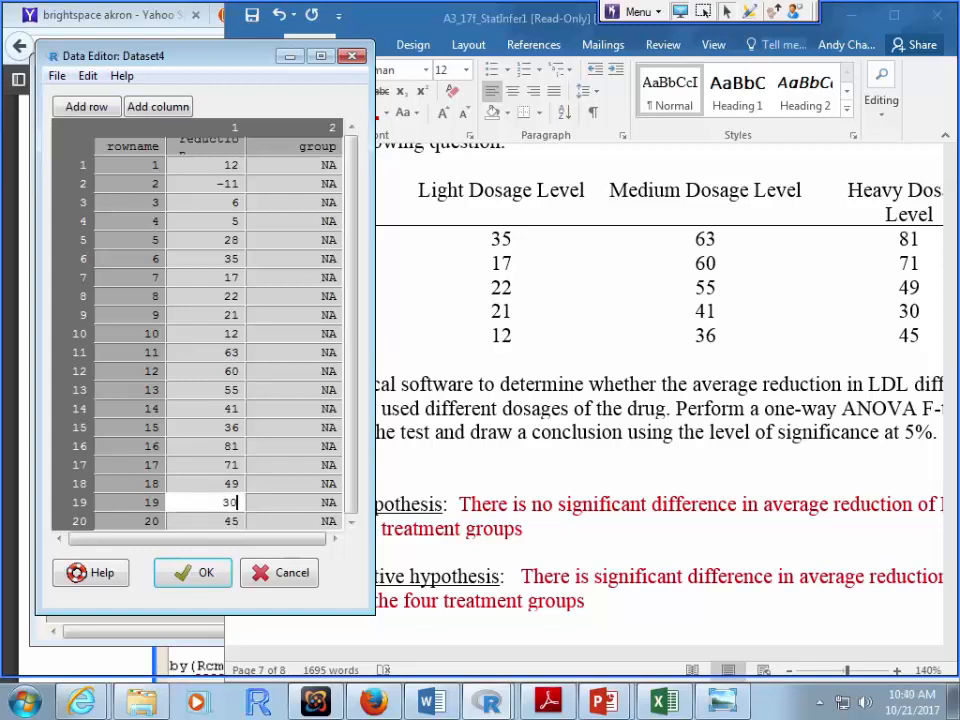
# Step: Fill the group column with codes 1 to 4, five each, and close the editor with OK
pyautogui.click(300, 165)
pyautogui.write('1 1 1 1 1 2')
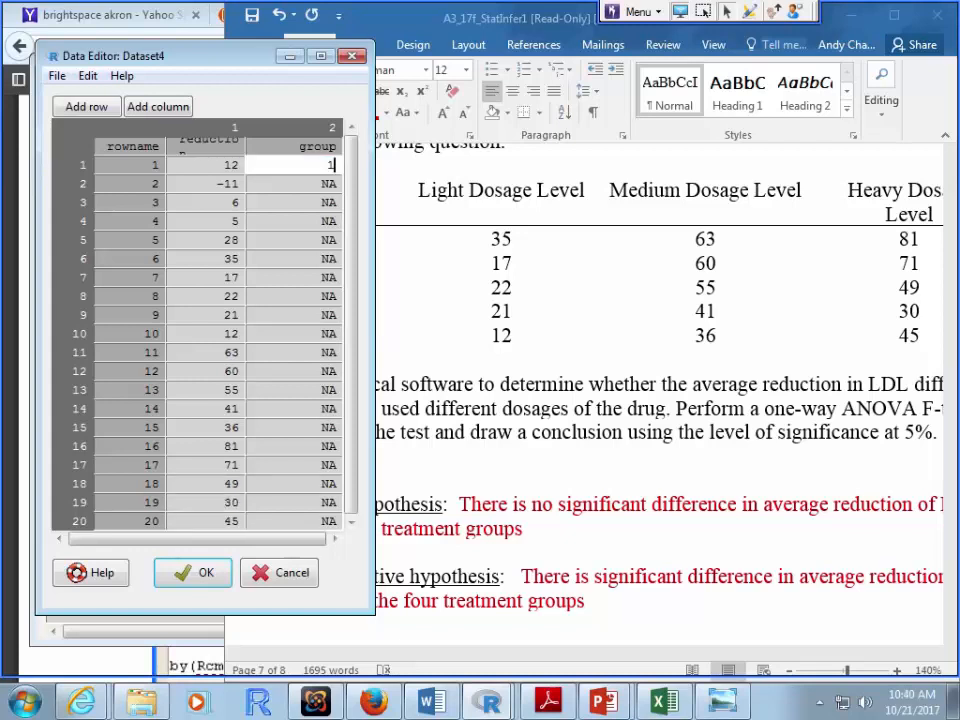
pyautogui.write(' 2 2 2 2 3 3 3 ')
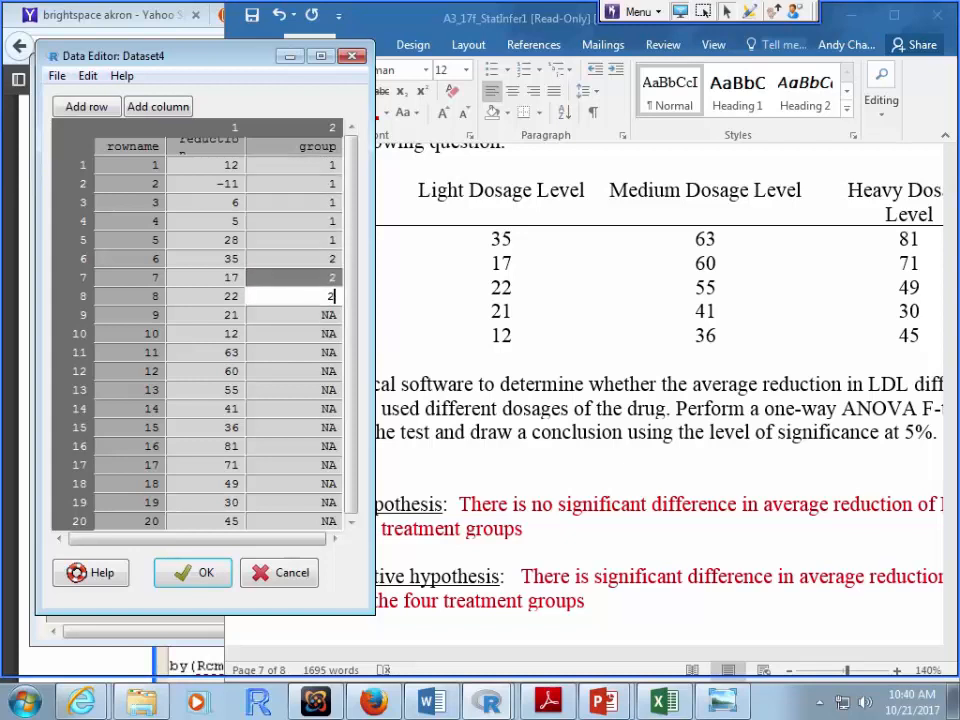
pyautogui.write('3 3 4 4 4 4 4')
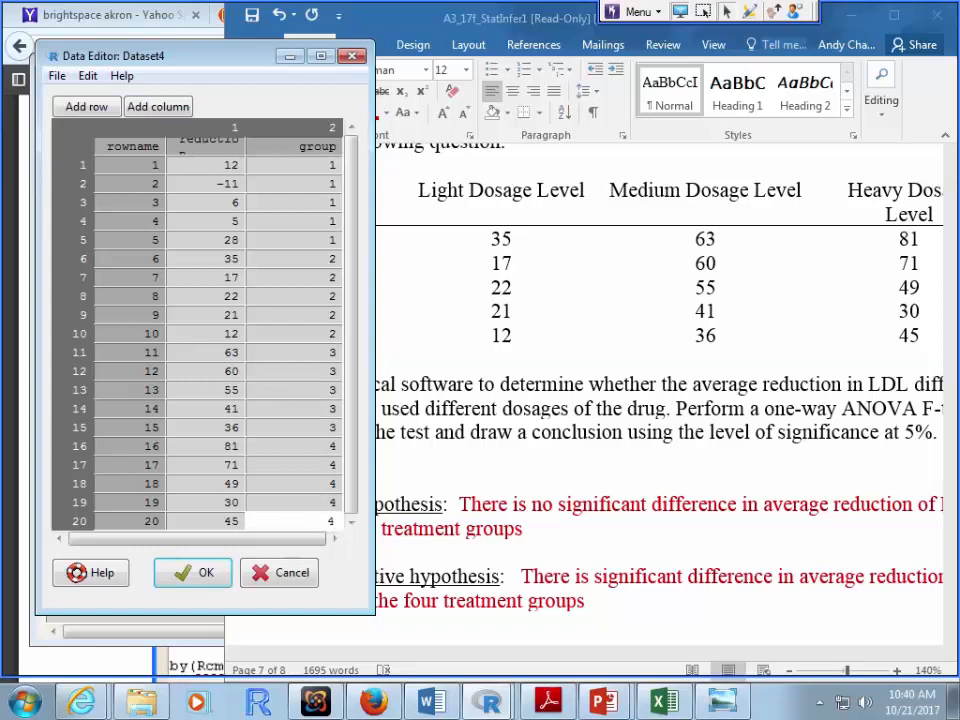
pyautogui.press('Return')
pyautogui.moveTo(374, 330); pyautogui.dragTo(426, 330)
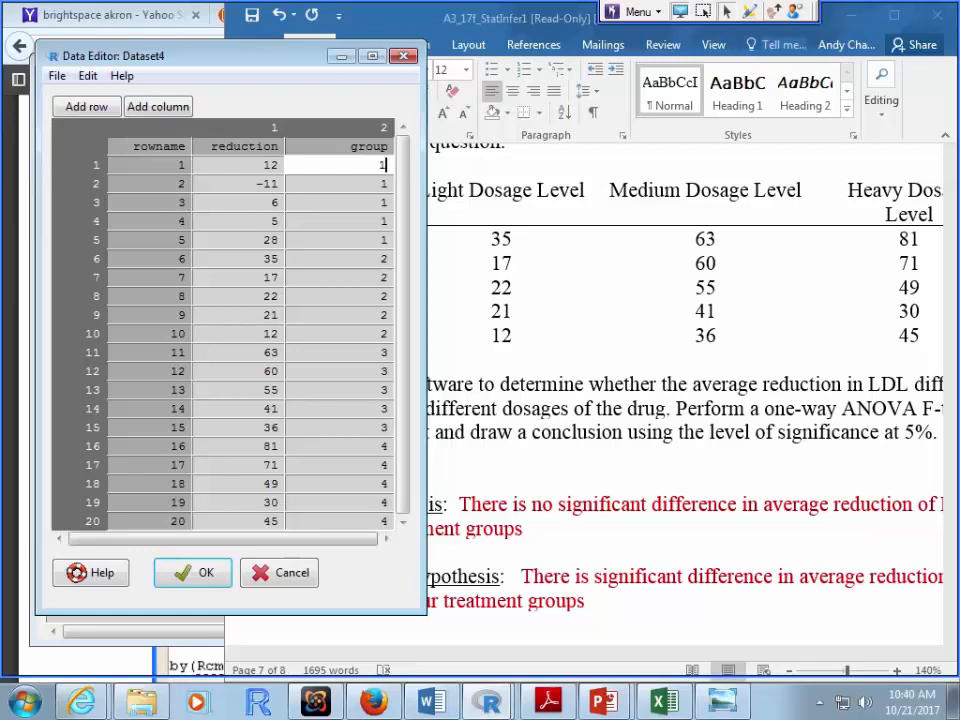
pyautogui.click(193, 573)
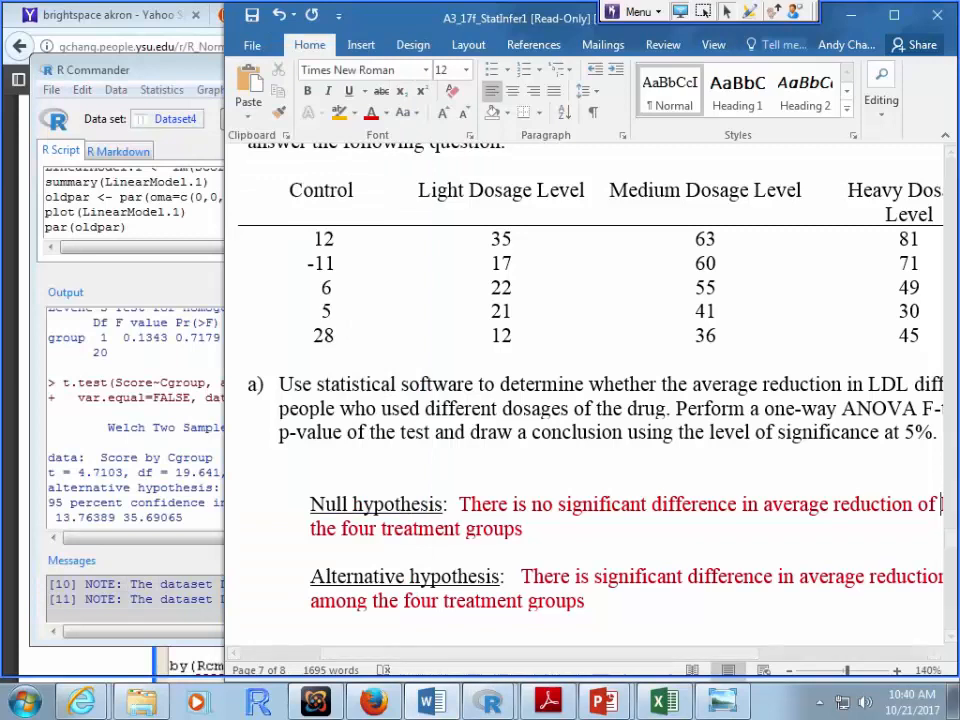
# Step: Restore and reposition the R Commander window, then browse its analysis menu
pyautogui.doubleClick(180, 70)
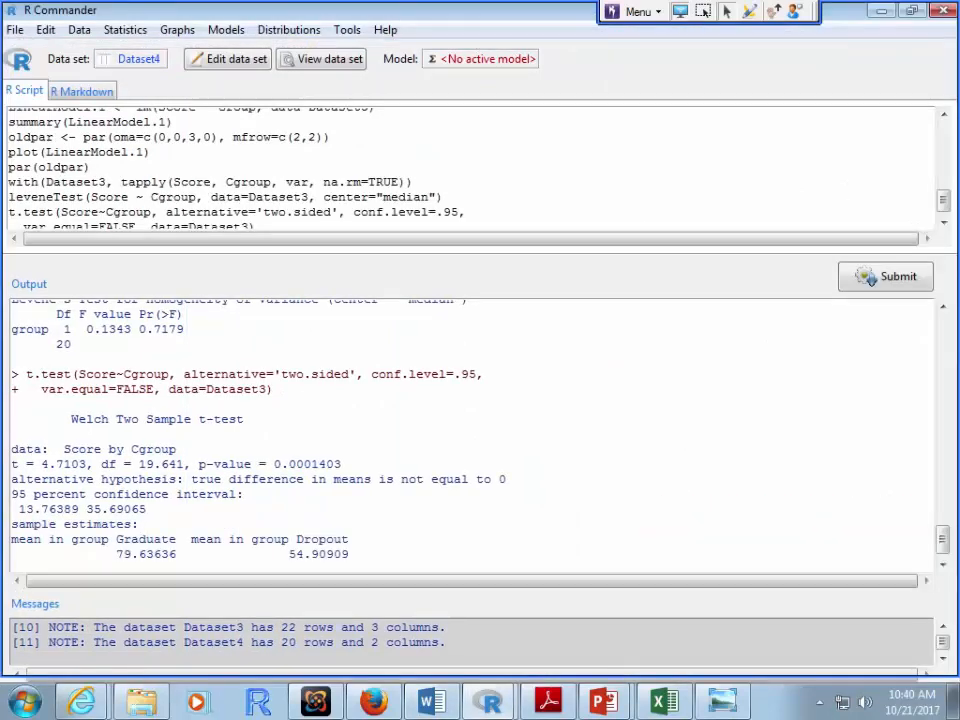
pyautogui.click(912, 10)
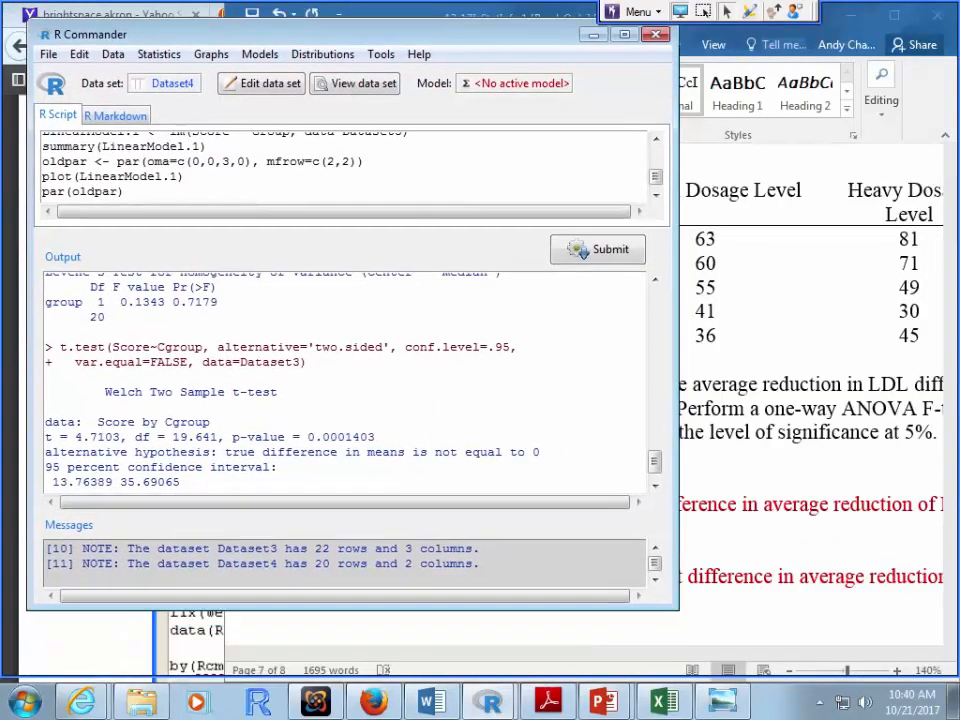
pyautogui.moveTo(300, 34); pyautogui.dragTo(296, 29)
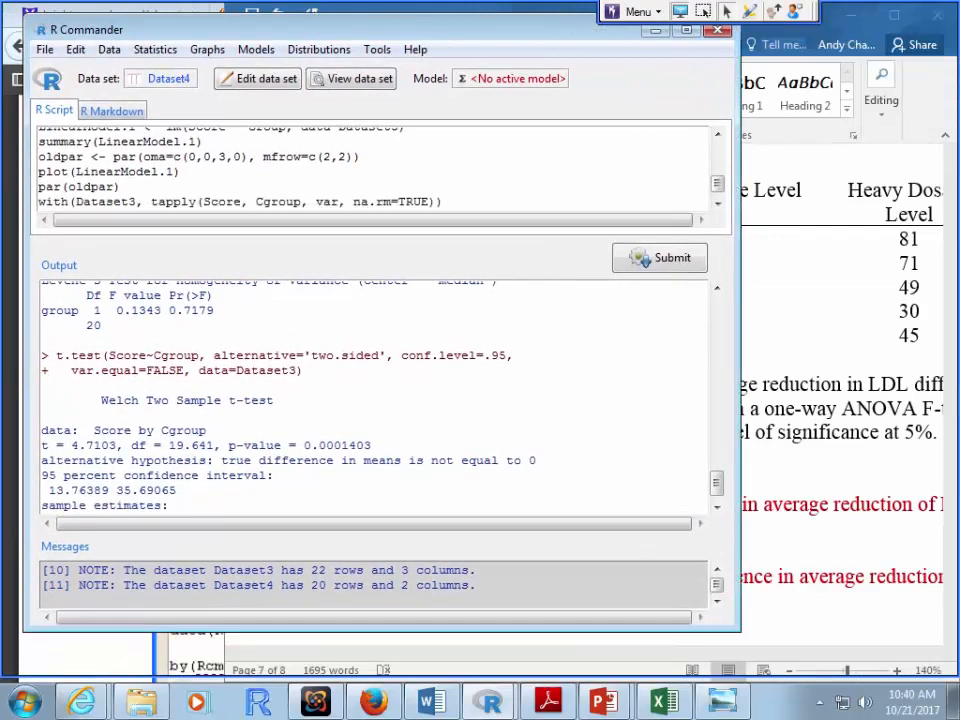
pyautogui.click(155, 49)
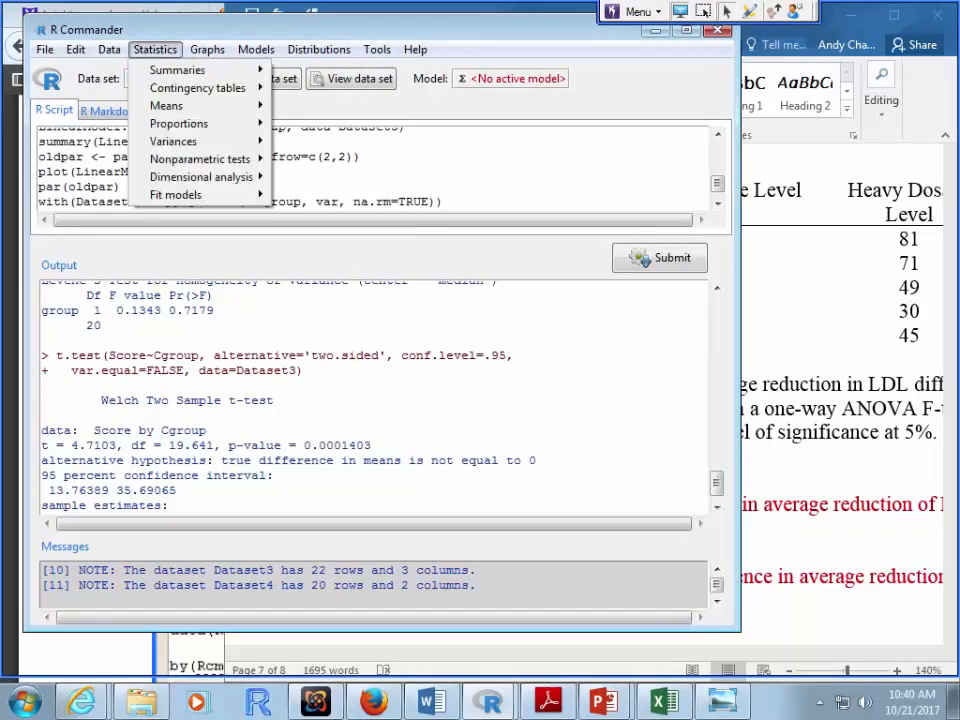
pyautogui.moveTo(179, 123)
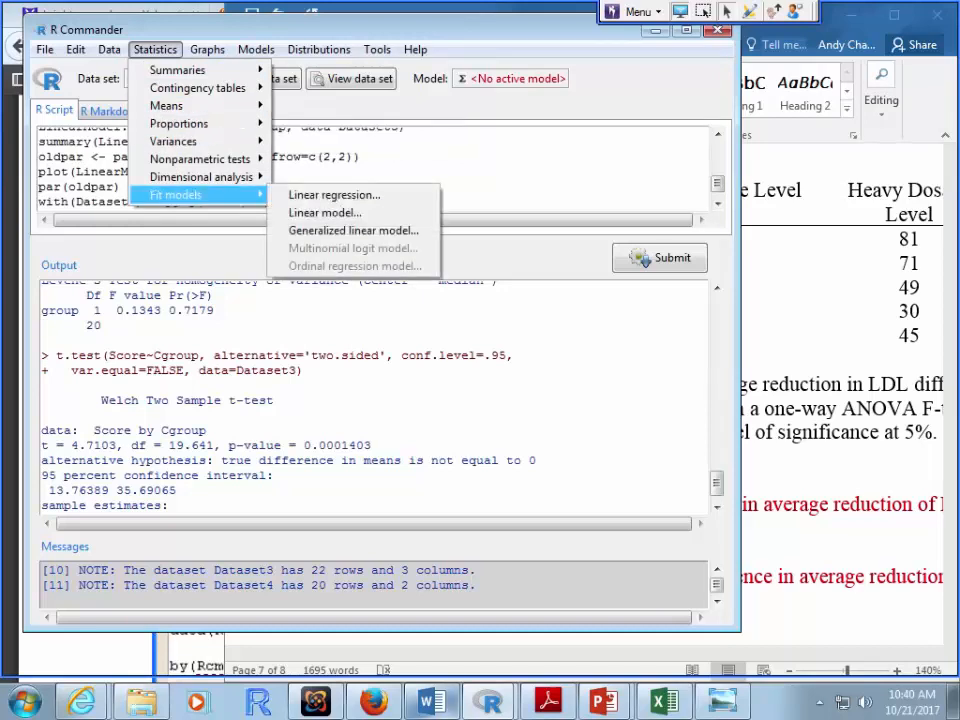
# Step: Check the prompts in the Word assignment and bring R Commander back to the front
pyautogui.click(432, 701)
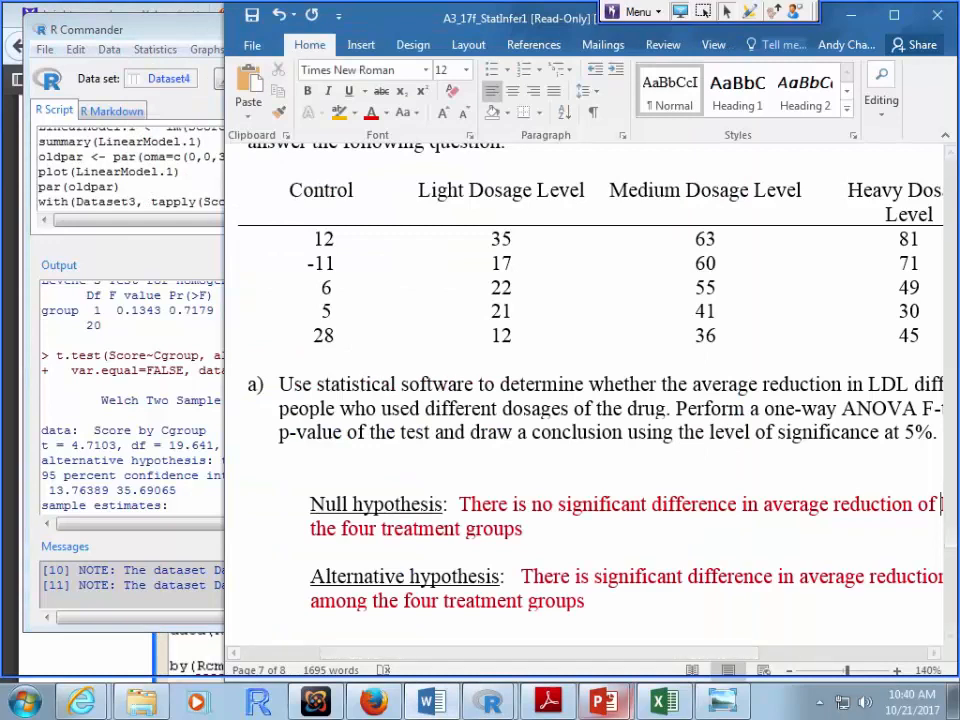
pyautogui.scroll(-3, 590, 400)
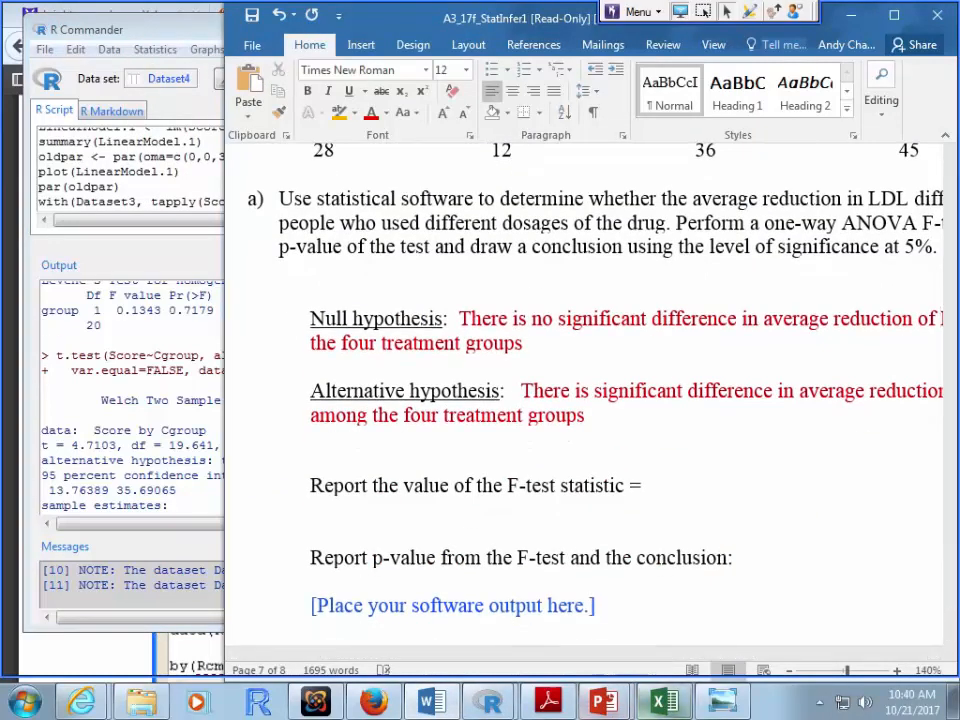
pyautogui.click(490, 701)
pyautogui.click(477, 658)
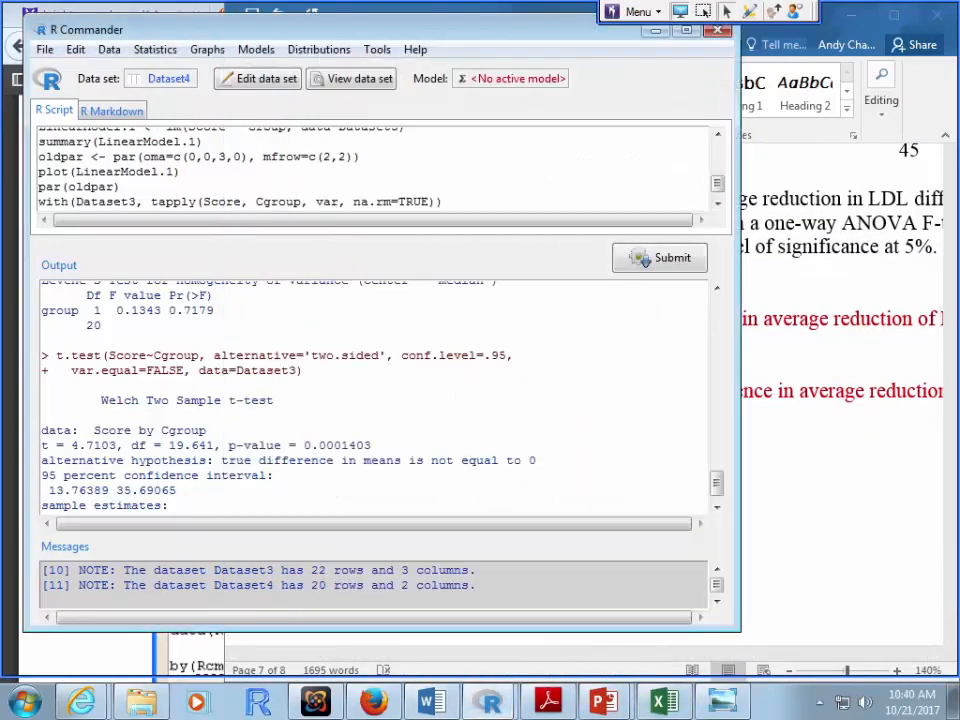
# Step: Navigate to Data > Manage variables in active data set > Convert numeric variables to factors
pyautogui.click(155, 49)
pyautogui.moveTo(198, 106)
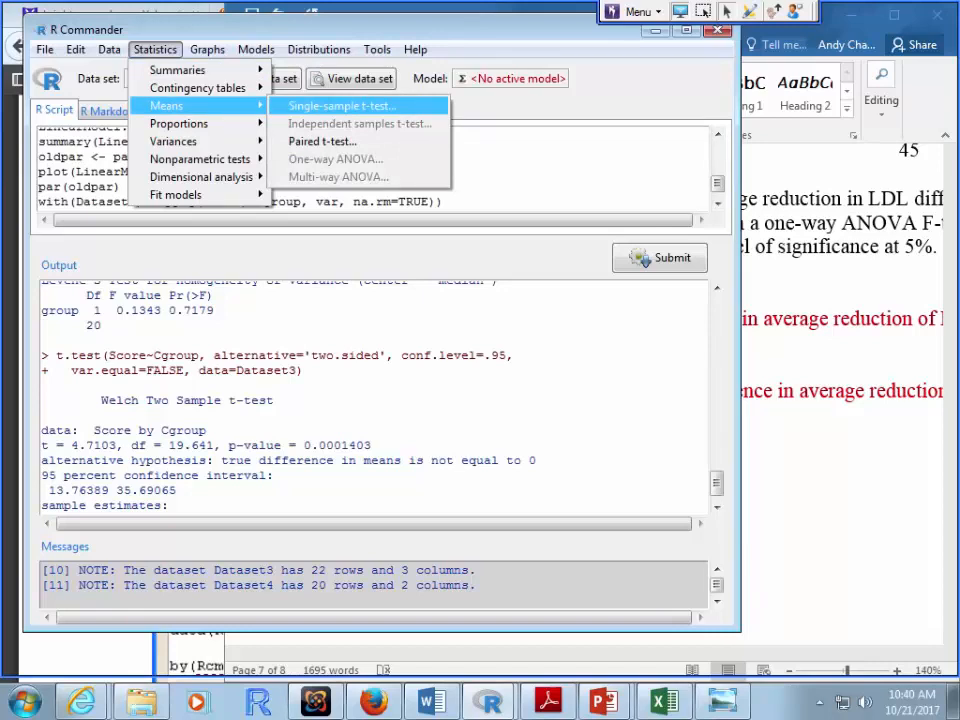
pyautogui.moveTo(109, 49)
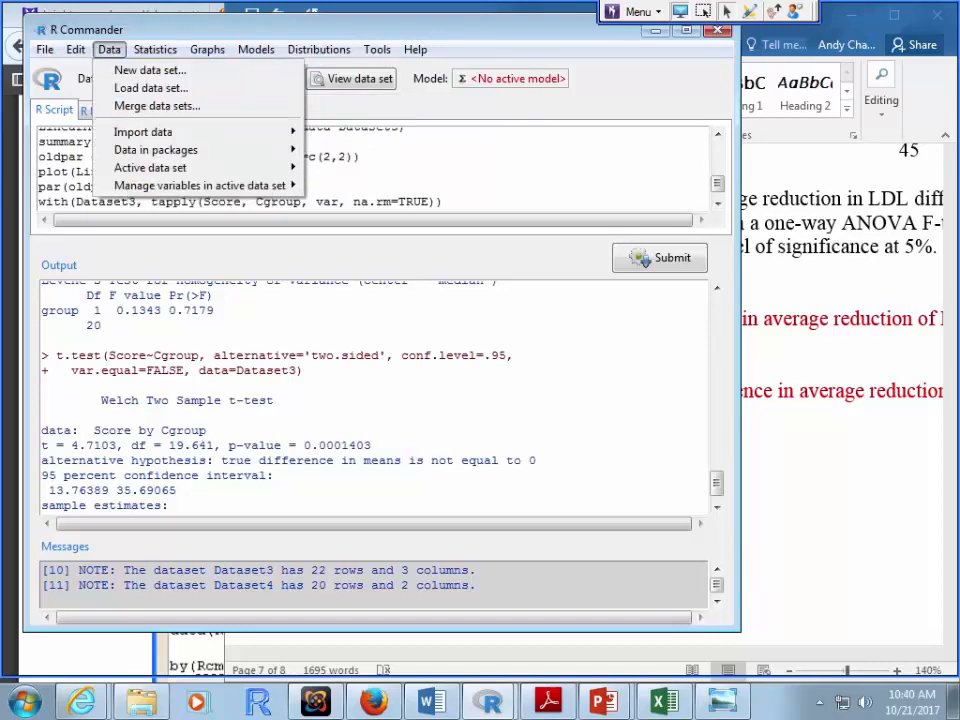
pyautogui.moveTo(200, 185)
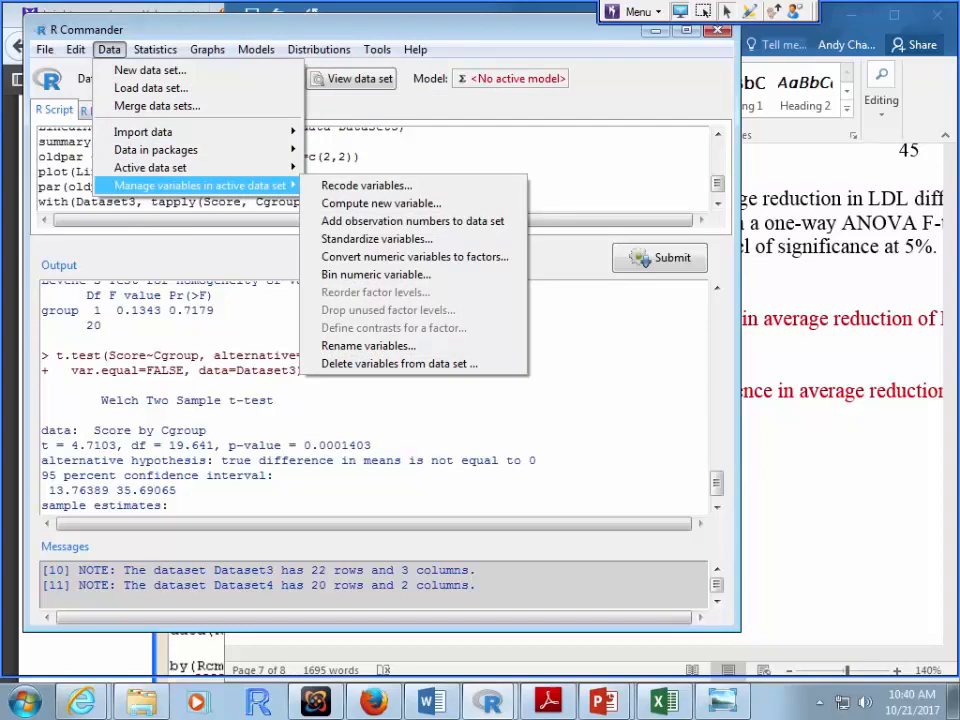
# Step: Convert group to a factor with numeric levels, confirm overwriting it, and inspect Dataset4
pyautogui.click(400, 256)
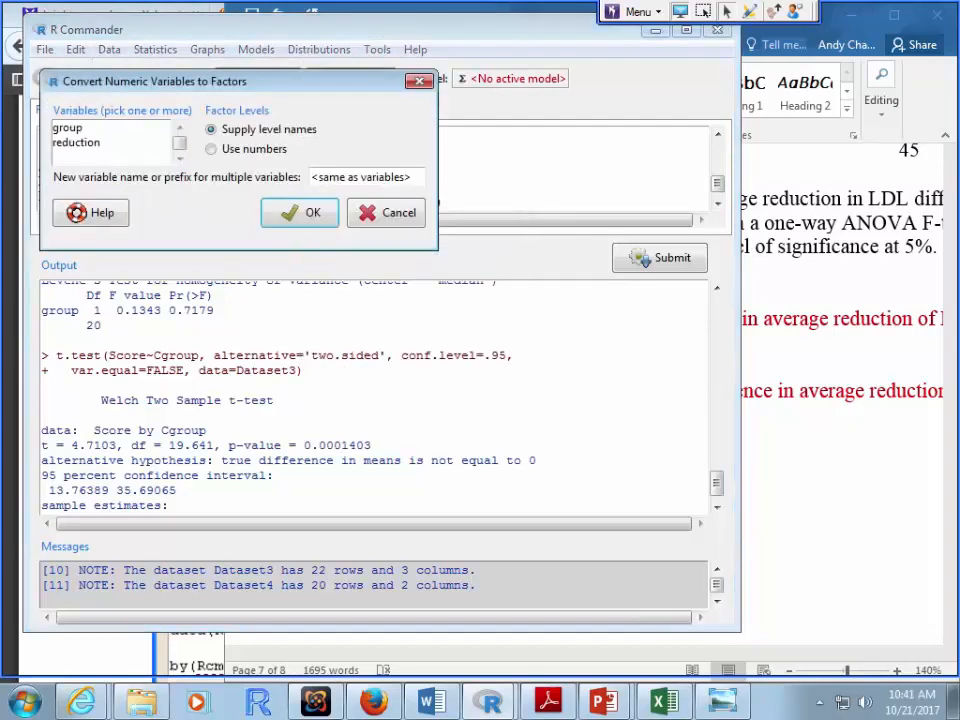
pyautogui.click(68, 128)
pyautogui.click(212, 149)
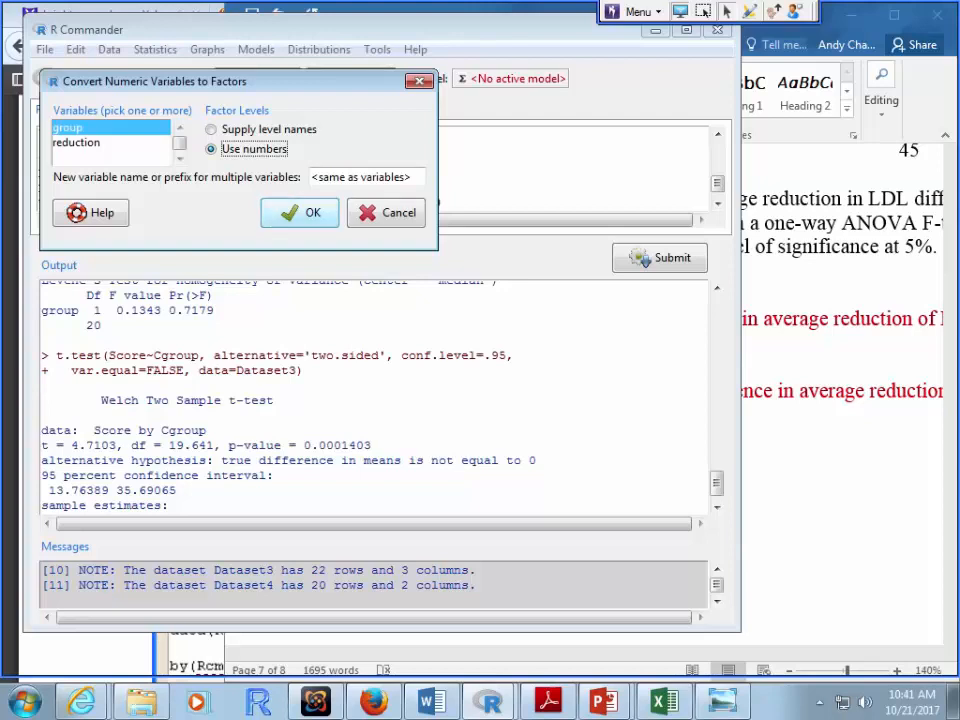
pyautogui.click(300, 212)
pyautogui.click(460, 414)
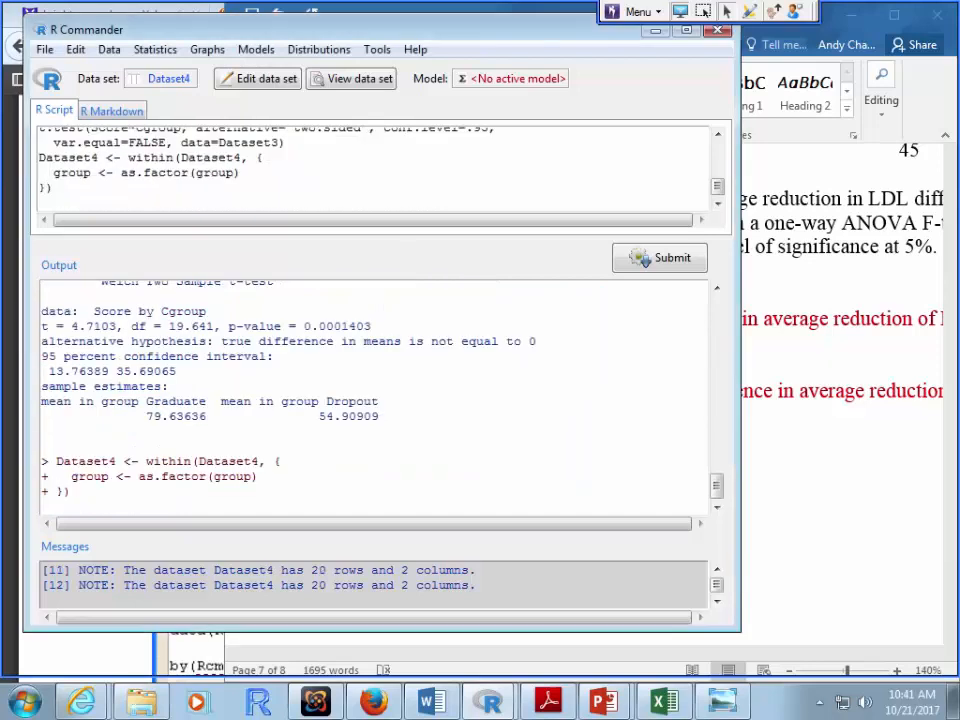
pyautogui.click(355, 78)
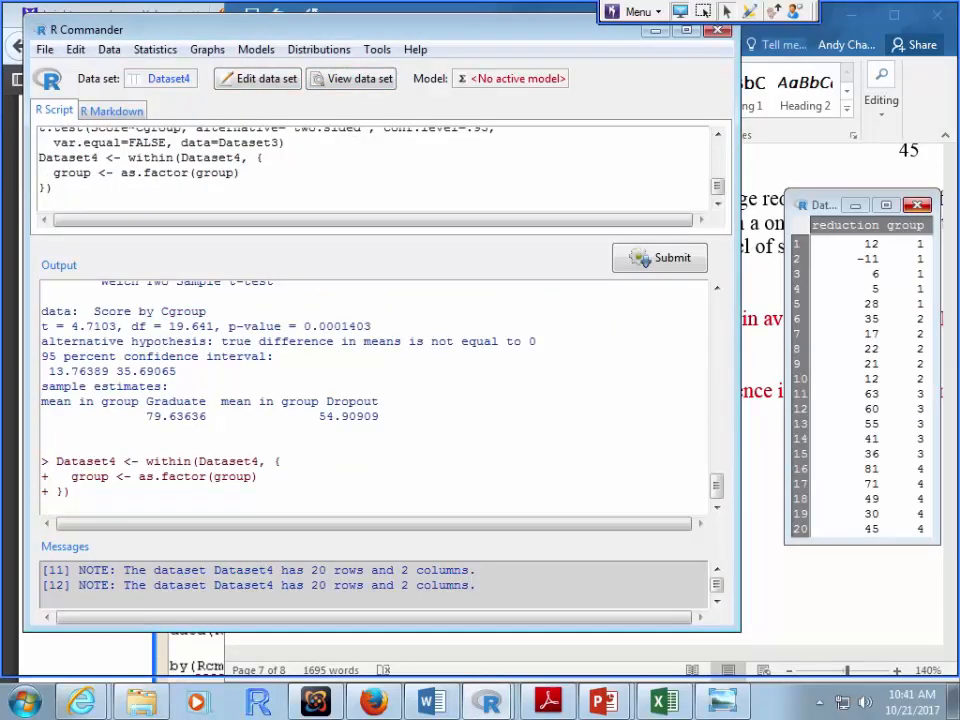
pyautogui.click(917, 204)
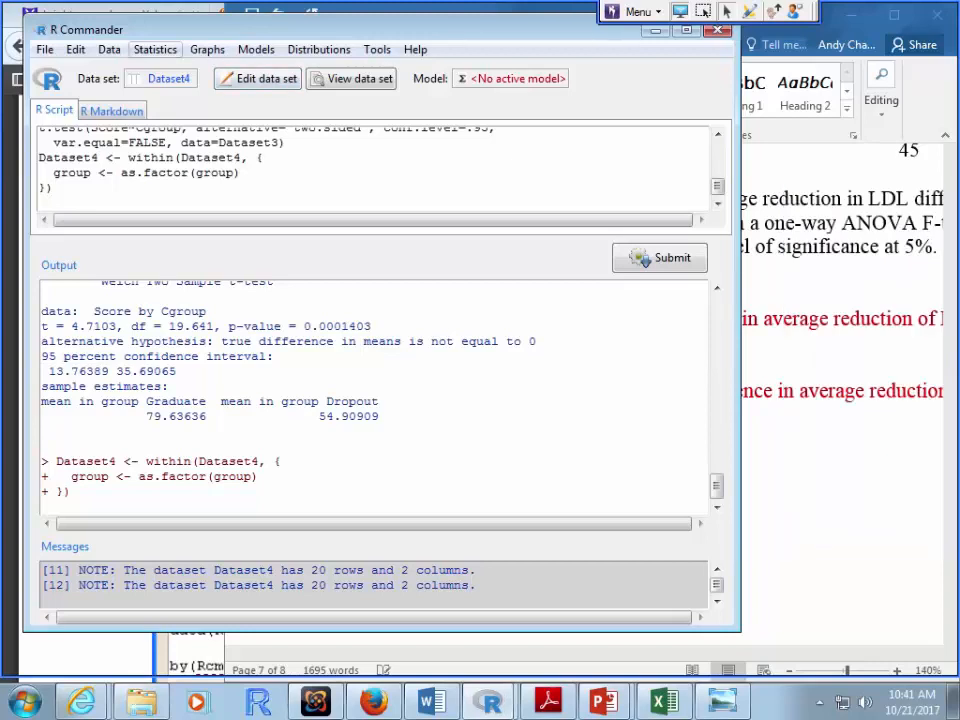
# Step: Fit one-way ANOVA AnovaModel.2 of reduction by group with pairwise comparisons of means
pyautogui.click(155, 49)
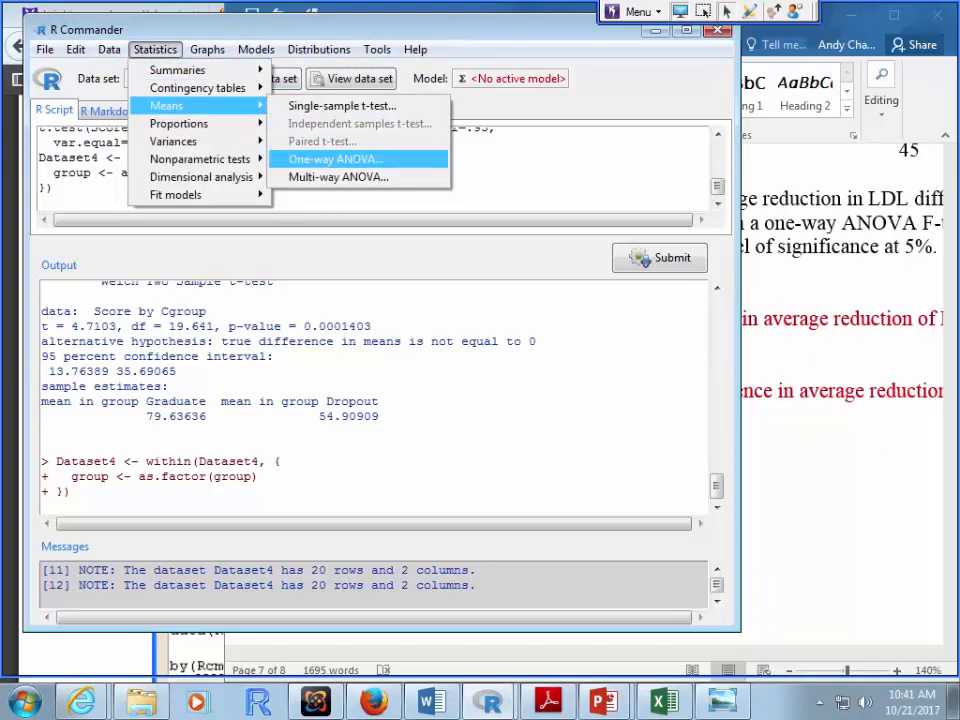
pyautogui.click(335, 159)
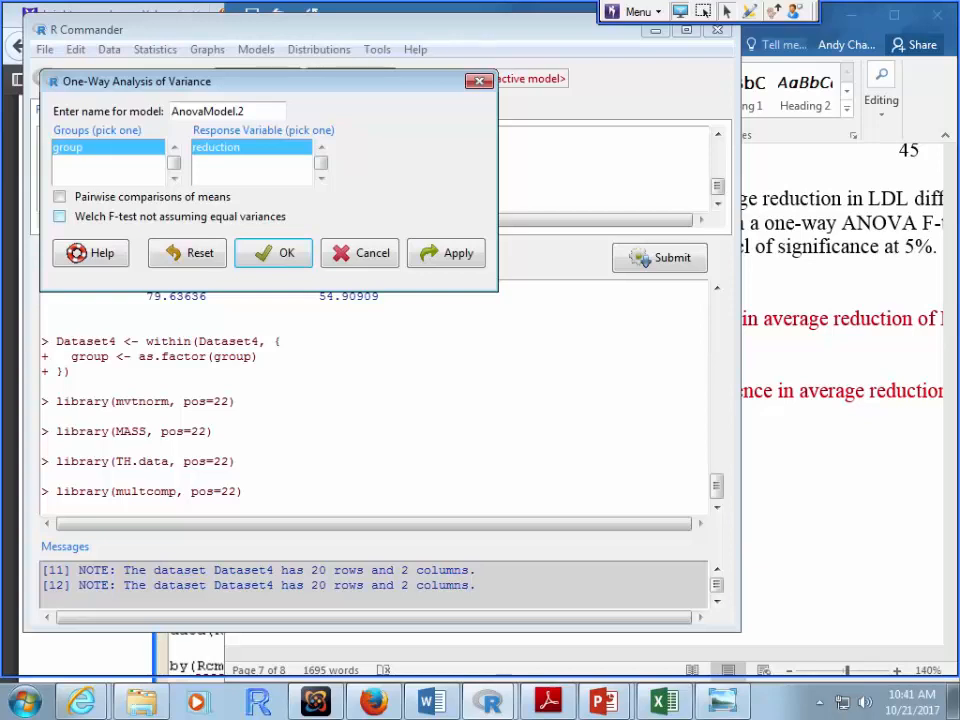
pyautogui.click(60, 197)
pyautogui.press('space')
pyautogui.click(273, 253)
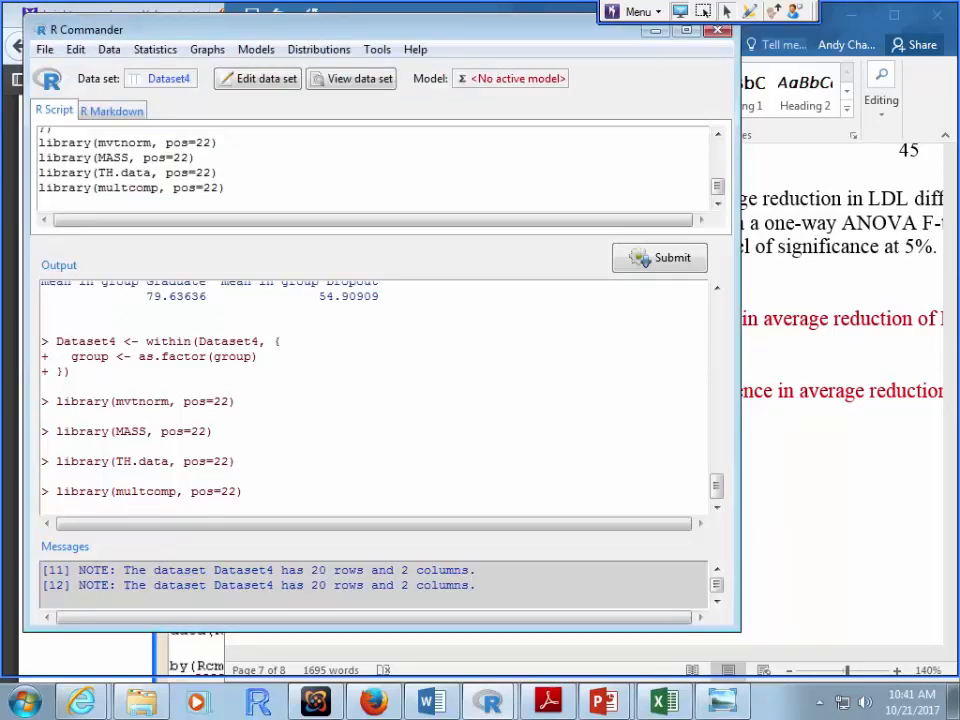
pyautogui.scroll(3, 716, 288)
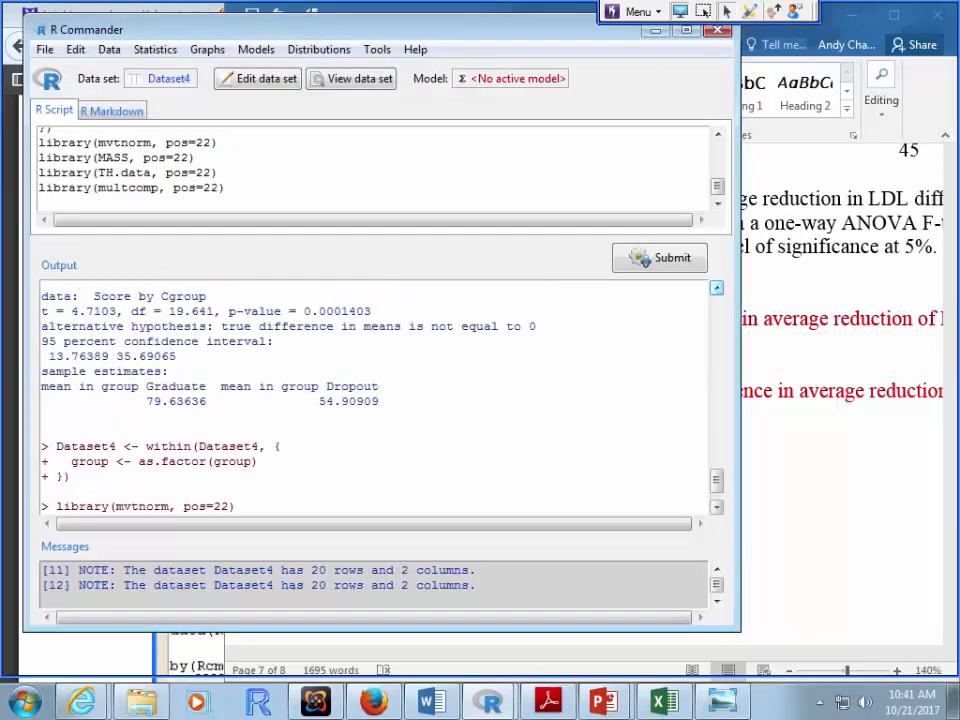
pyautogui.scroll(1, 716, 288)
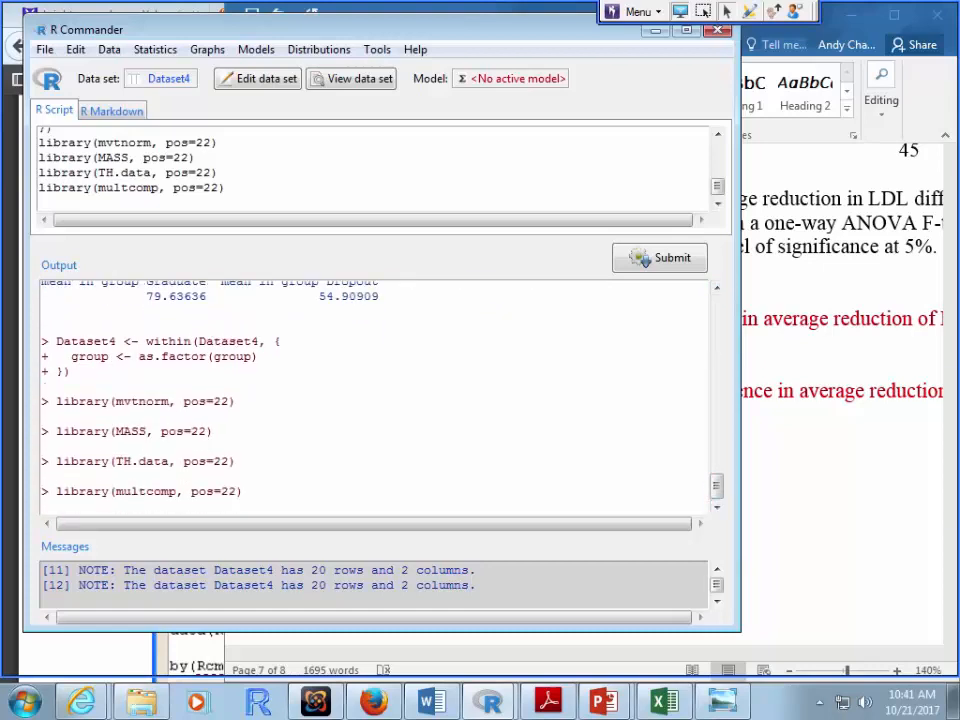
pyautogui.click(155, 49)
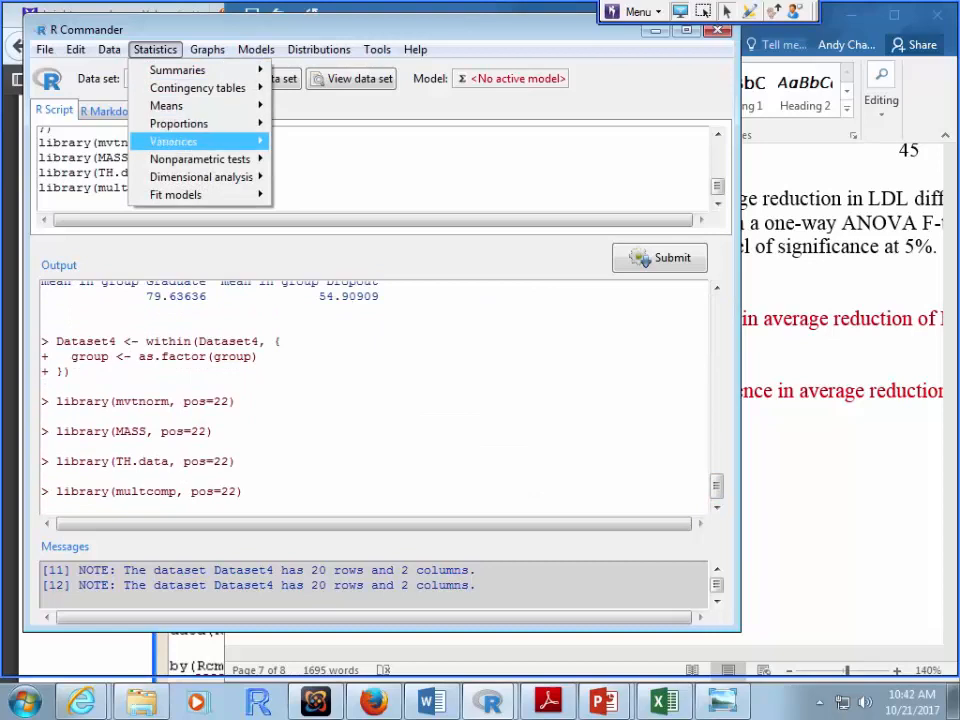
pyautogui.moveTo(166, 105)
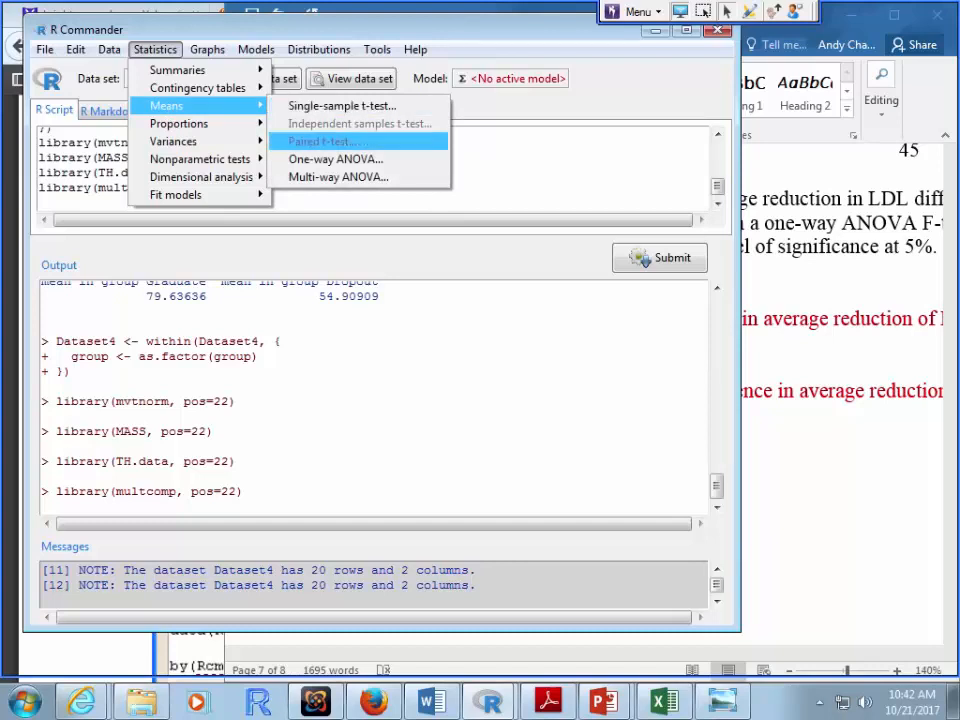
pyautogui.click(335, 159)
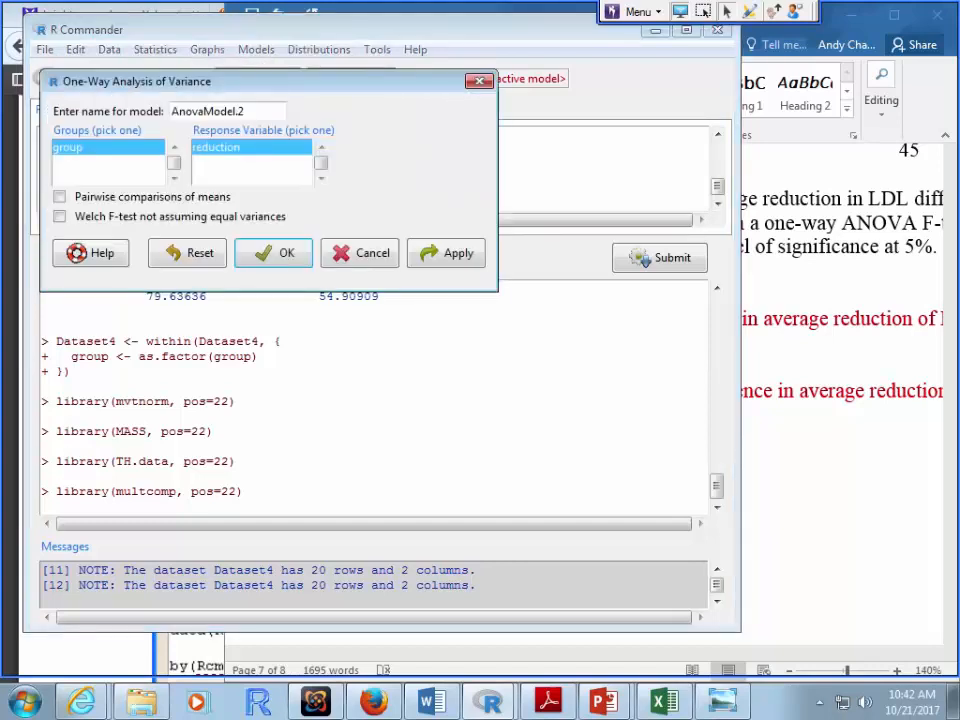
pyautogui.click(60, 197)
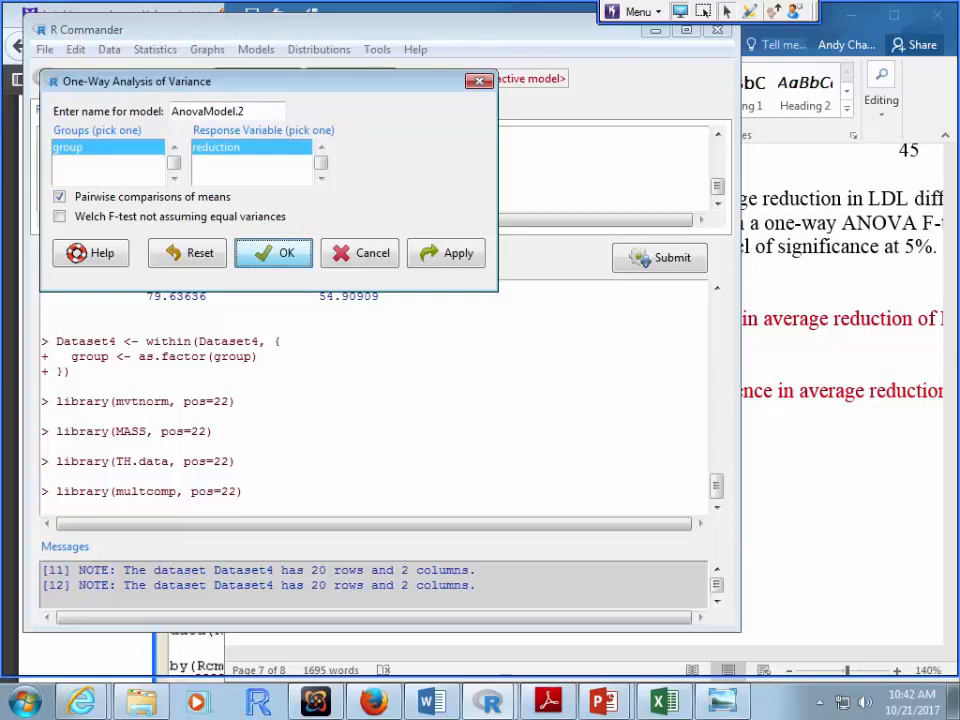
pyautogui.click(273, 253)
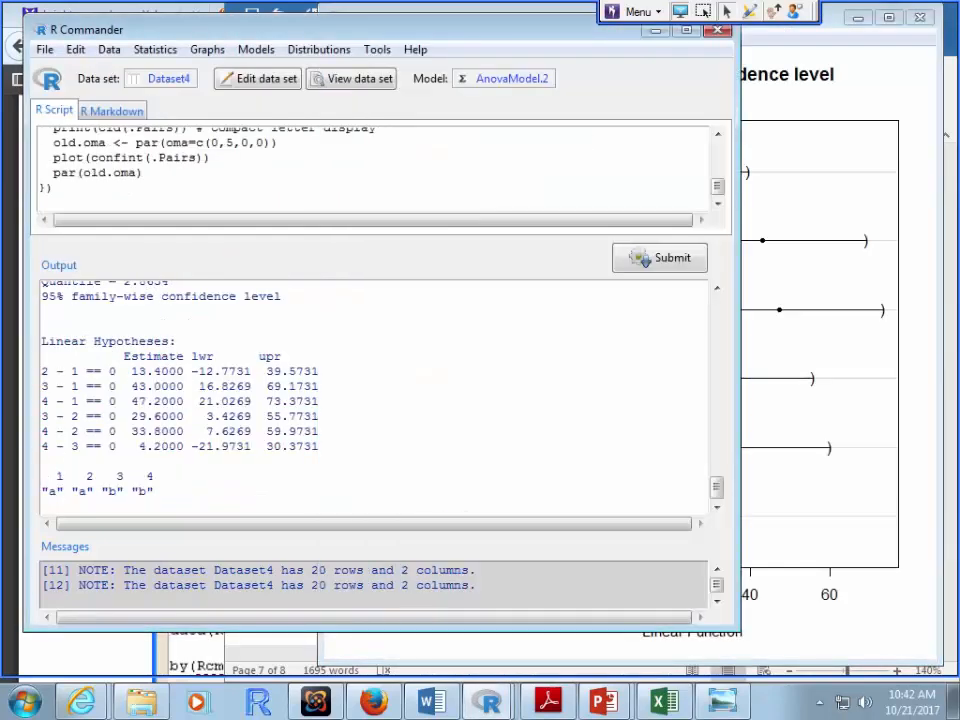
# Step: Copy the F value 12.55 and p-value 0.000179 from the ANOVA summary, then return to Word
pyautogui.scroll(10, 375, 400)
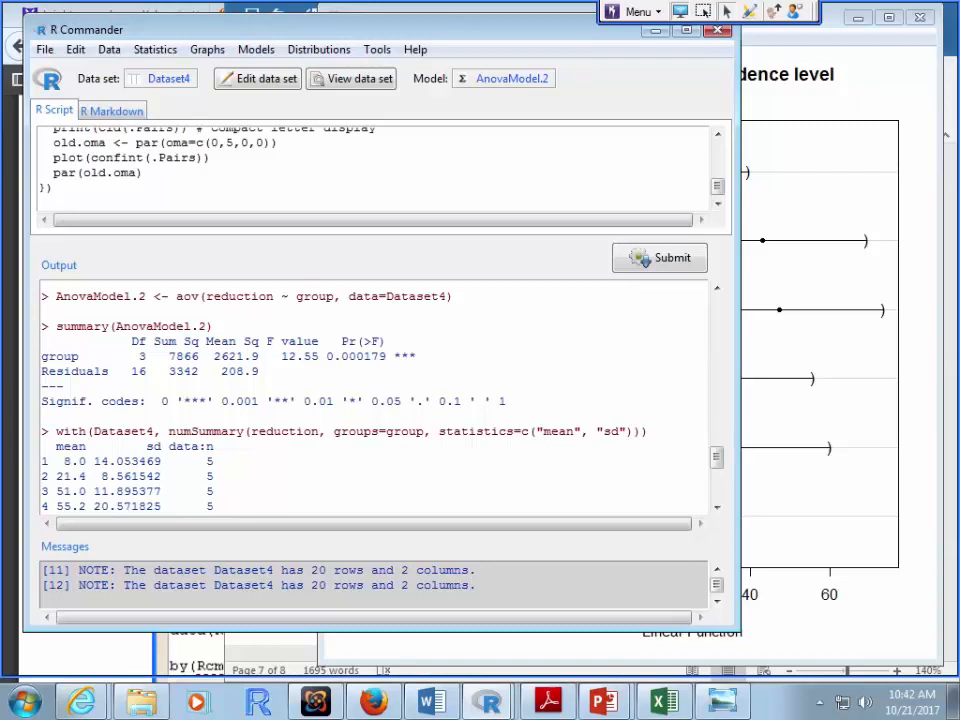
pyautogui.moveTo(327, 356); pyautogui.dragTo(386, 357)
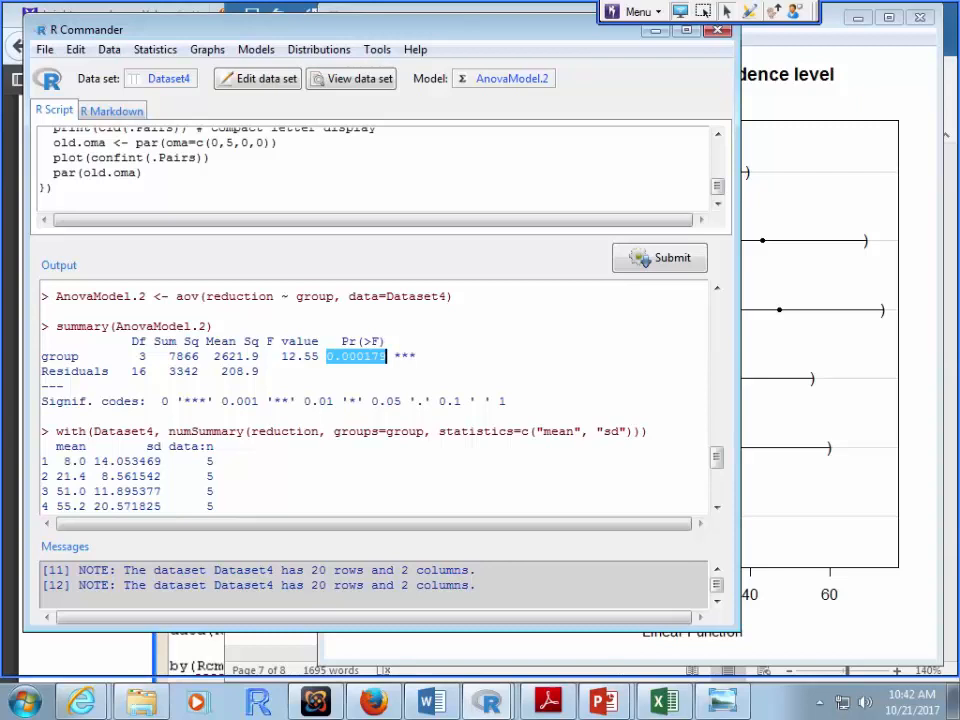
pyautogui.moveTo(281, 356); pyautogui.dragTo(386, 357)
pyautogui.hotkey('ctrl', 'c')
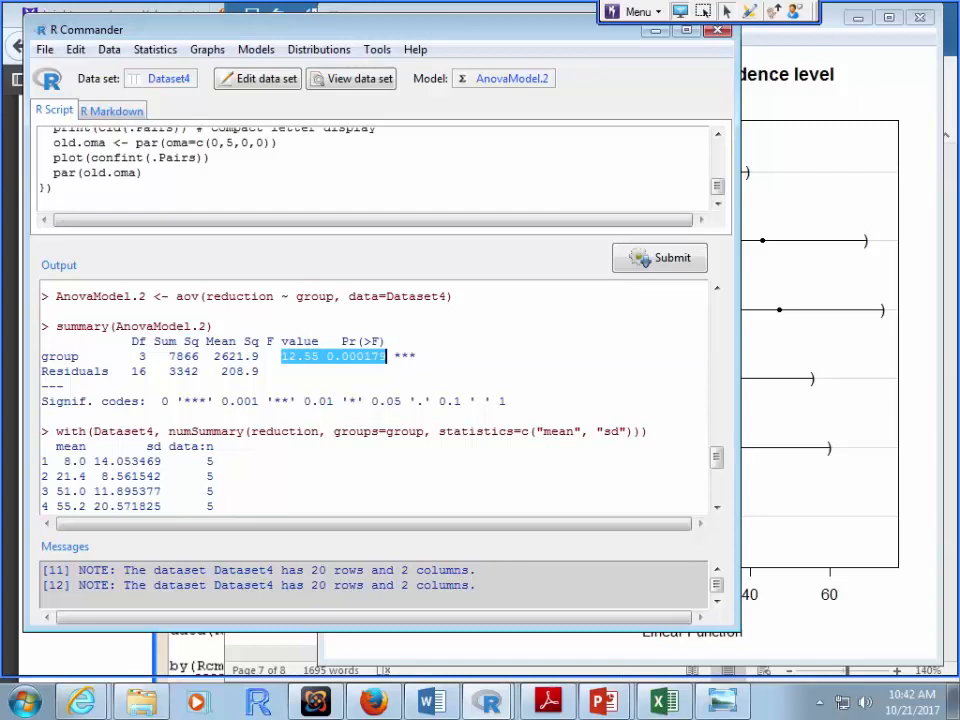
pyautogui.hotkey('alt', 'Tab')
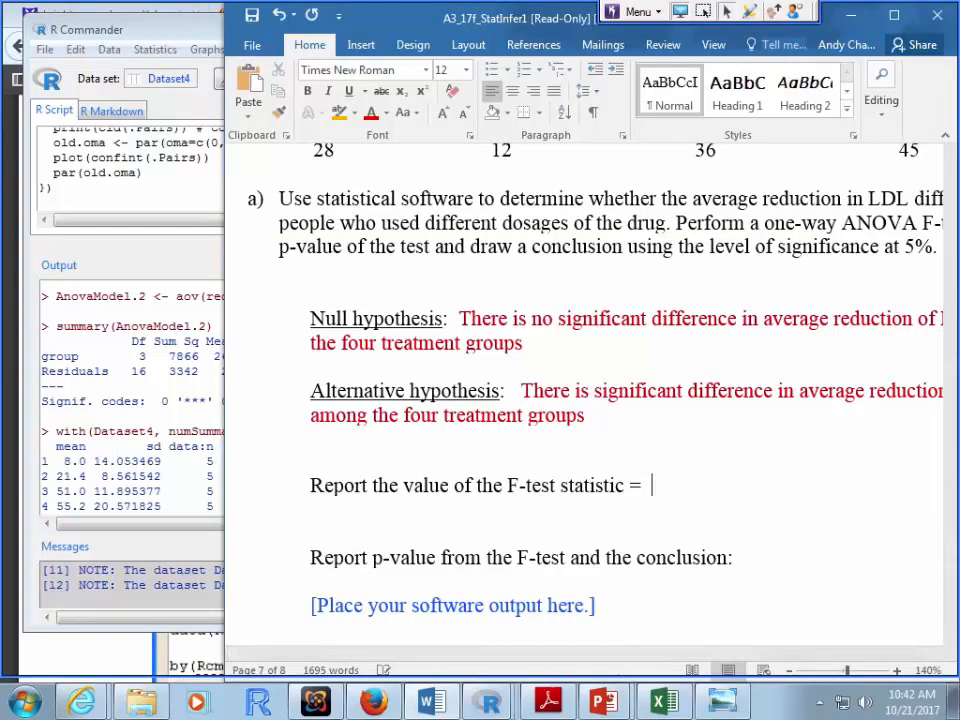
# Step: Paste 12.55 after 'statistic =' and move 0.000179 after 'conclusion:'
pyautogui.hotkey('ctrl', 'v')
pyautogui.scroll(-1, 584, 400)
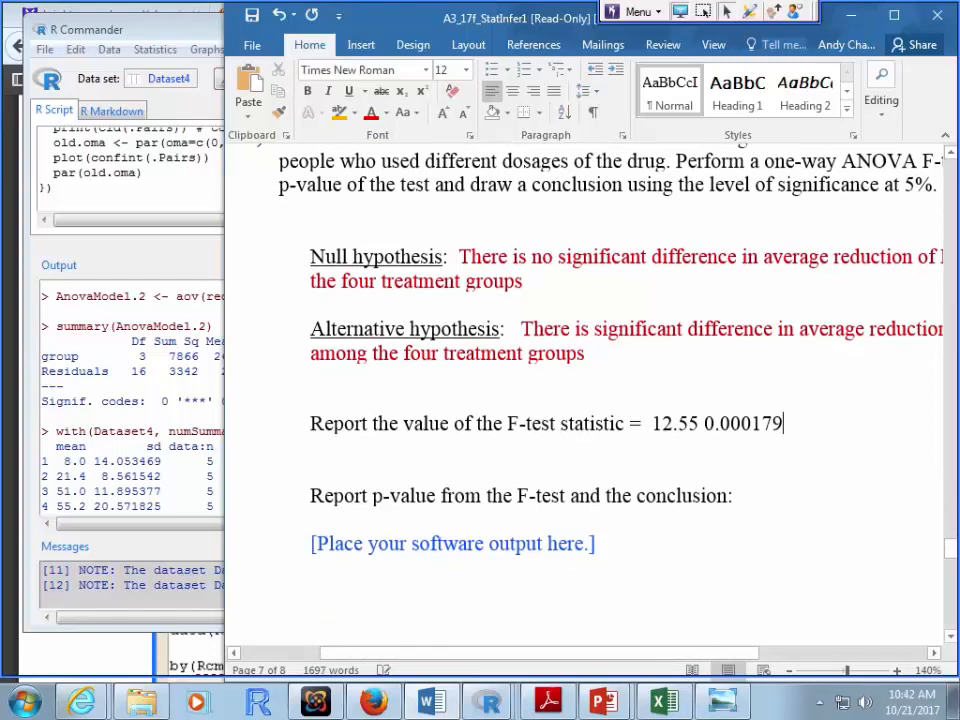
pyautogui.click(736, 496)
pyautogui.moveTo(784, 424); pyautogui.dragTo(705, 424)
pyautogui.hotkey('ctrl', 'x')
pyautogui.click(736, 496)
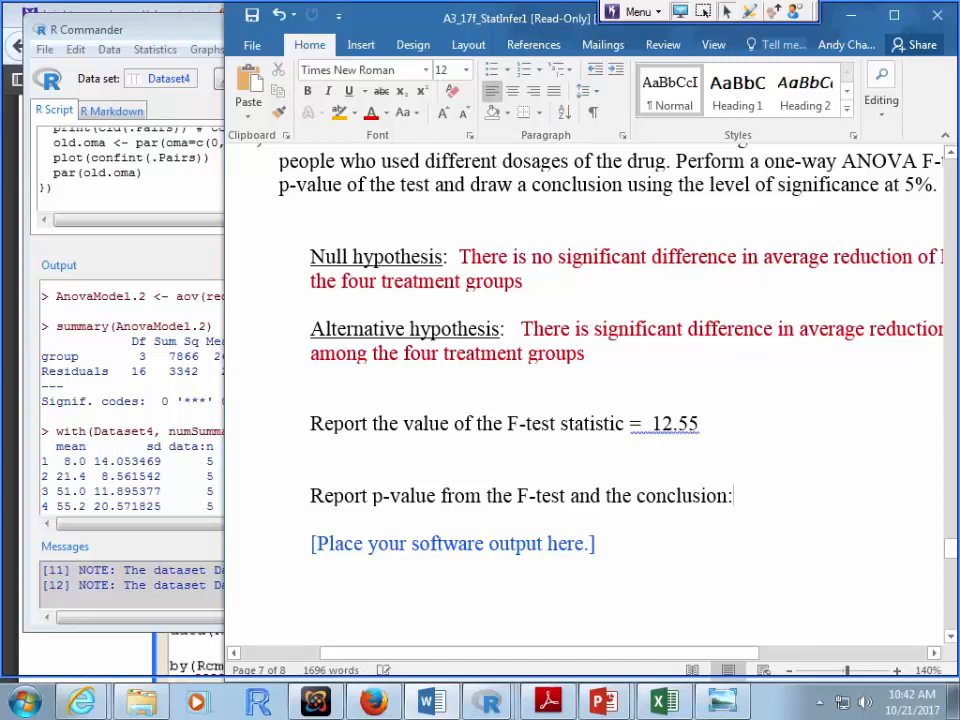
pyautogui.hotkey('ctrl', 'v')
# Step: Colour the p-value 0.000179 and F value 12.55 dark red
pyautogui.moveTo(816, 496); pyautogui.dragTo(738, 496)
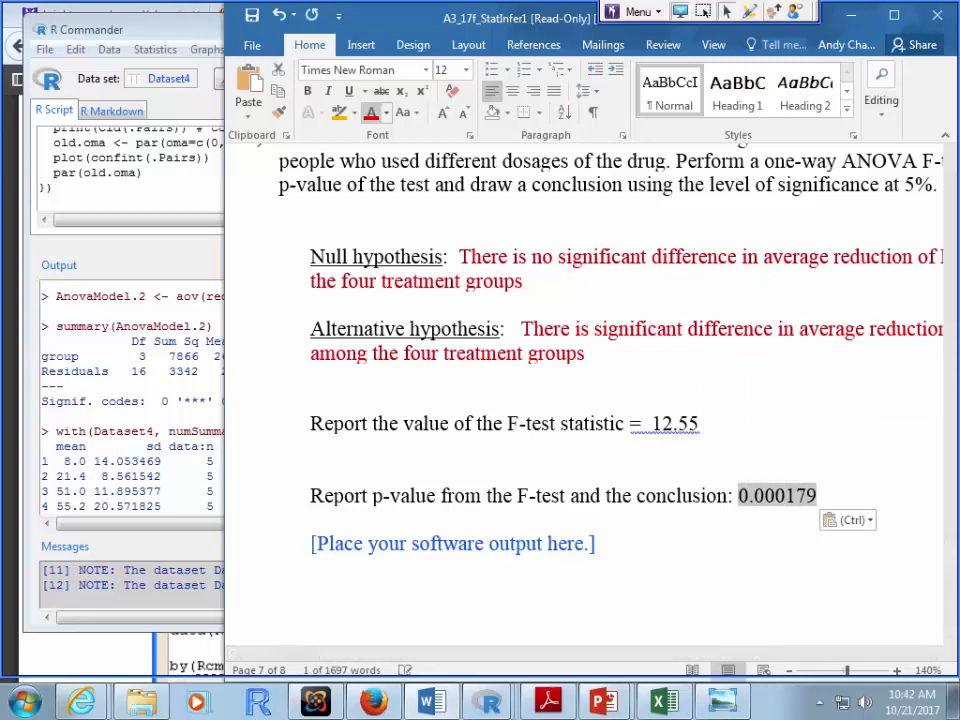
pyautogui.click(371, 113)
pyautogui.moveTo(703, 424); pyautogui.dragTo(652, 424)
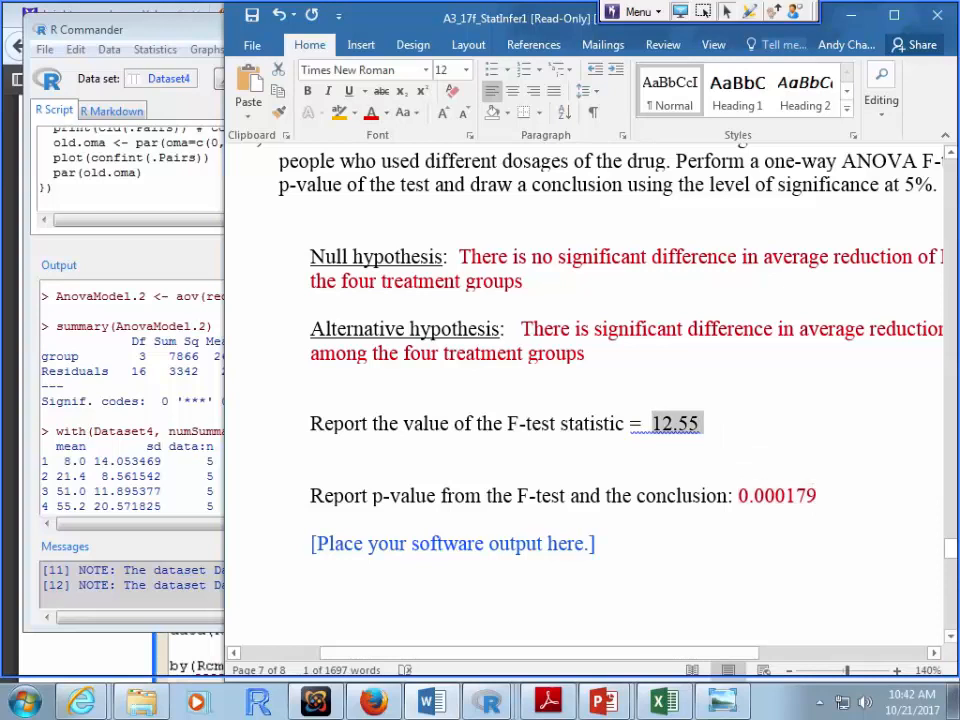
pyautogui.click(371, 113)
pyautogui.click(819, 496)
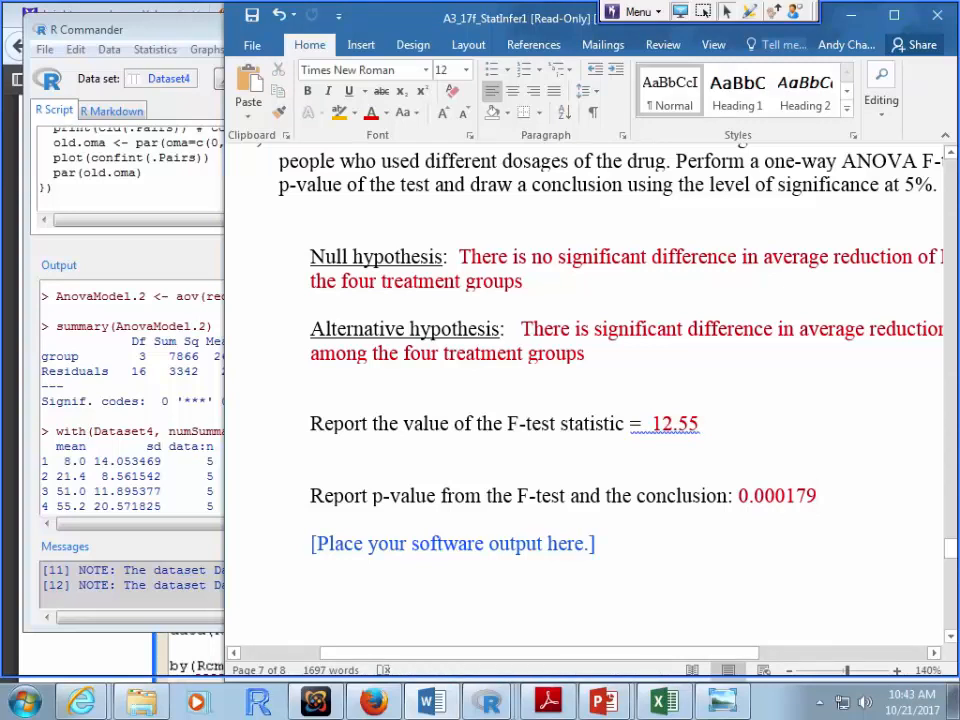
pyautogui.write('..')
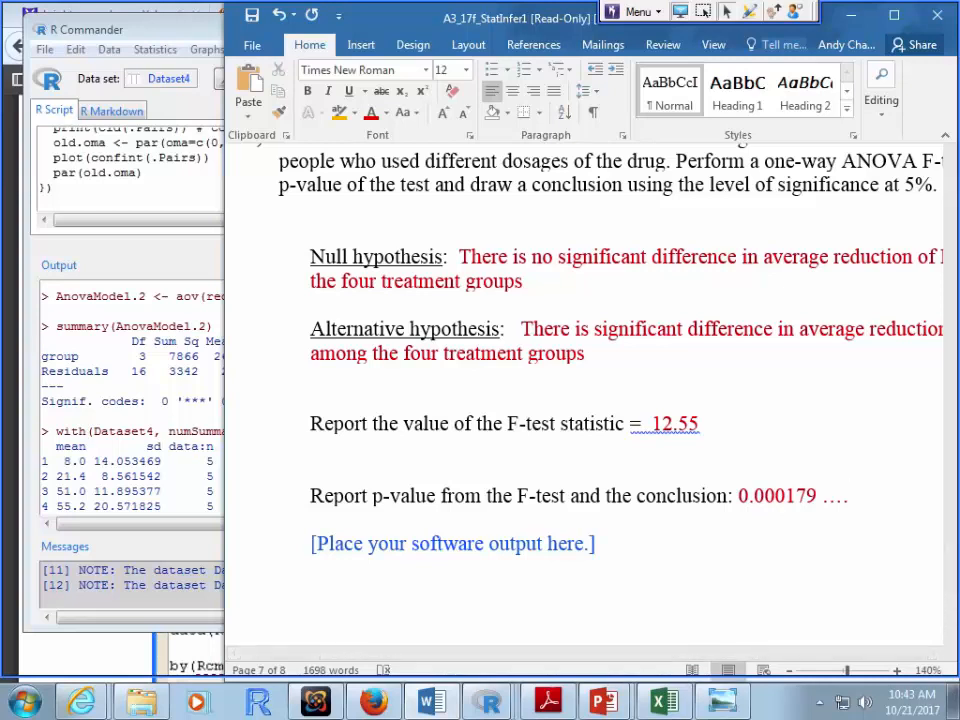
# Step: Bring R Commander back to the front from the R taskbar windows
pyautogui.scroll(-5, 585, 400)
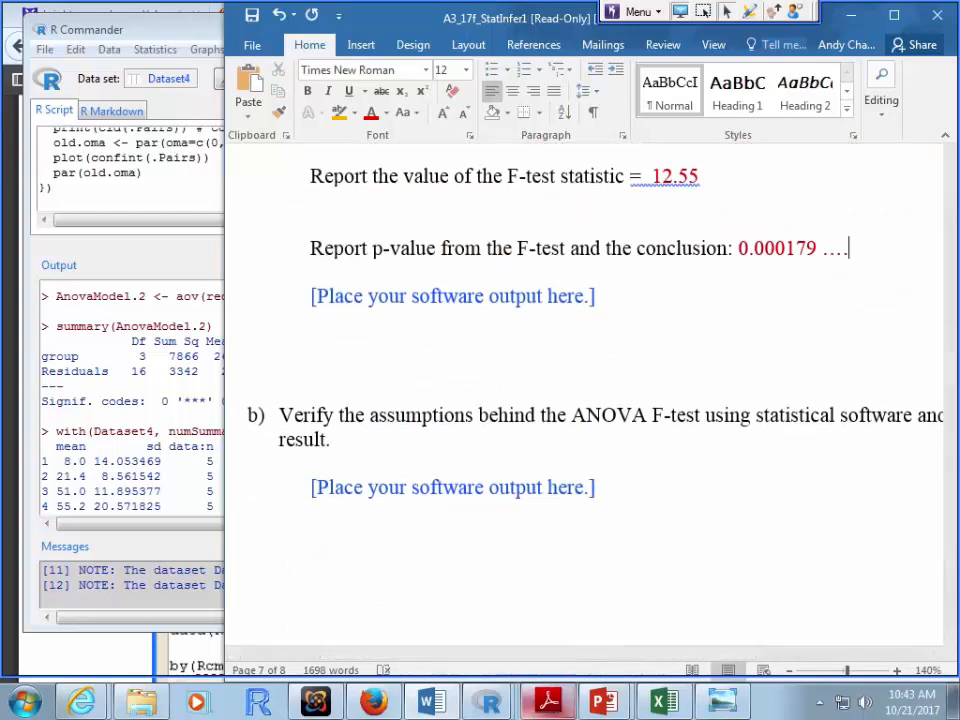
pyautogui.click(488, 702)
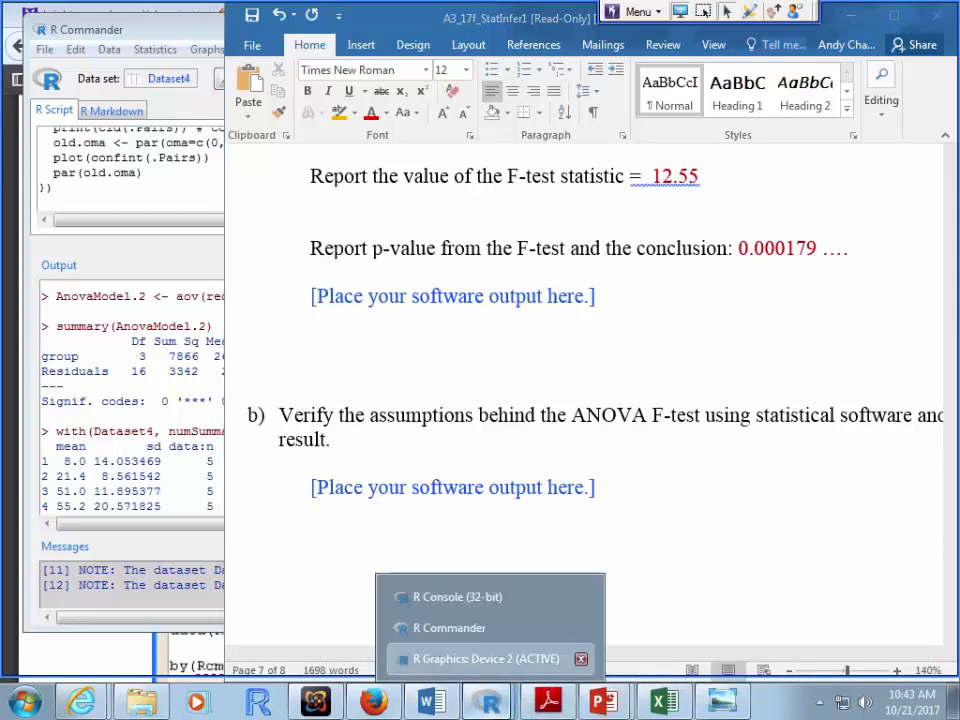
pyautogui.click(480, 658)
pyautogui.click(432, 702)
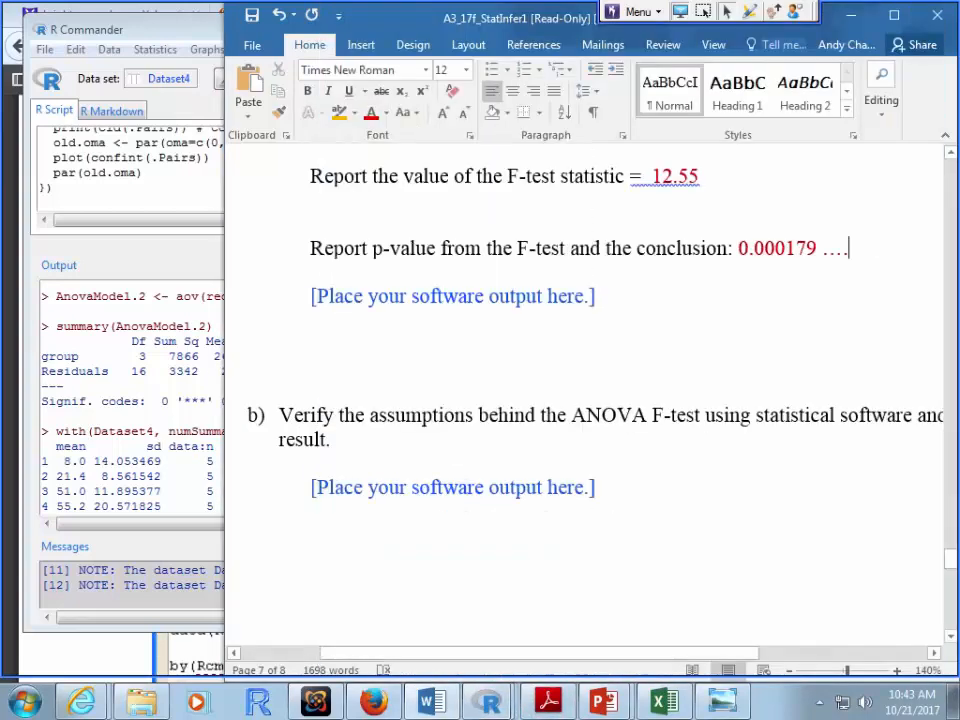
pyautogui.click(488, 702)
pyautogui.click(480, 628)
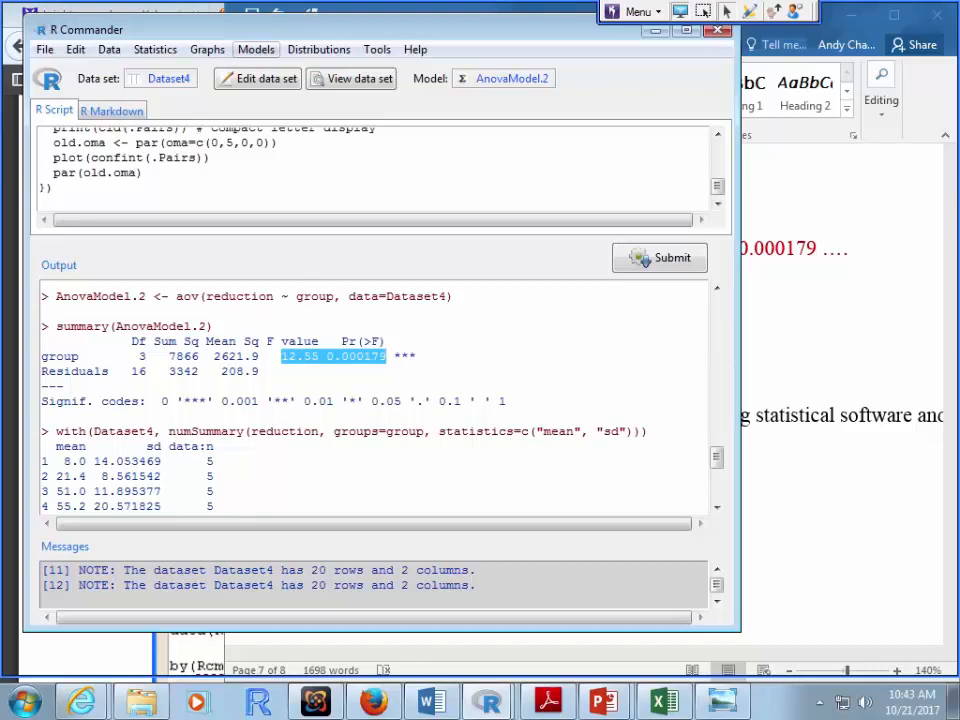
# Step: Run the Breusch-Pagan heteroscedasticity test on AnovaModel.2 and select its p-value 0.3025
pyautogui.click(256, 49)
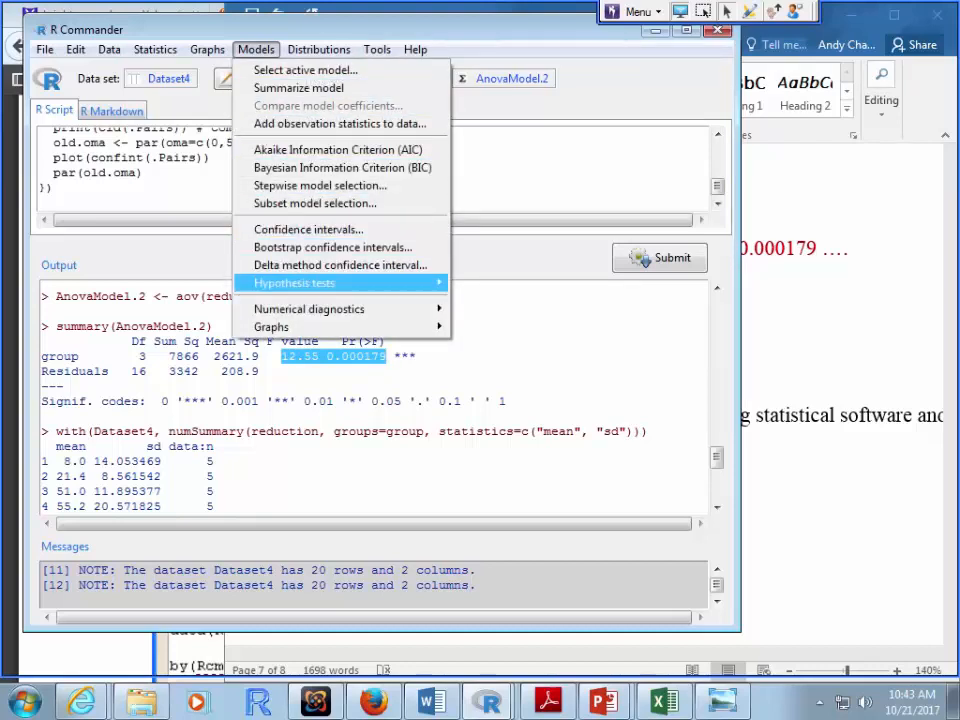
pyautogui.moveTo(309, 309)
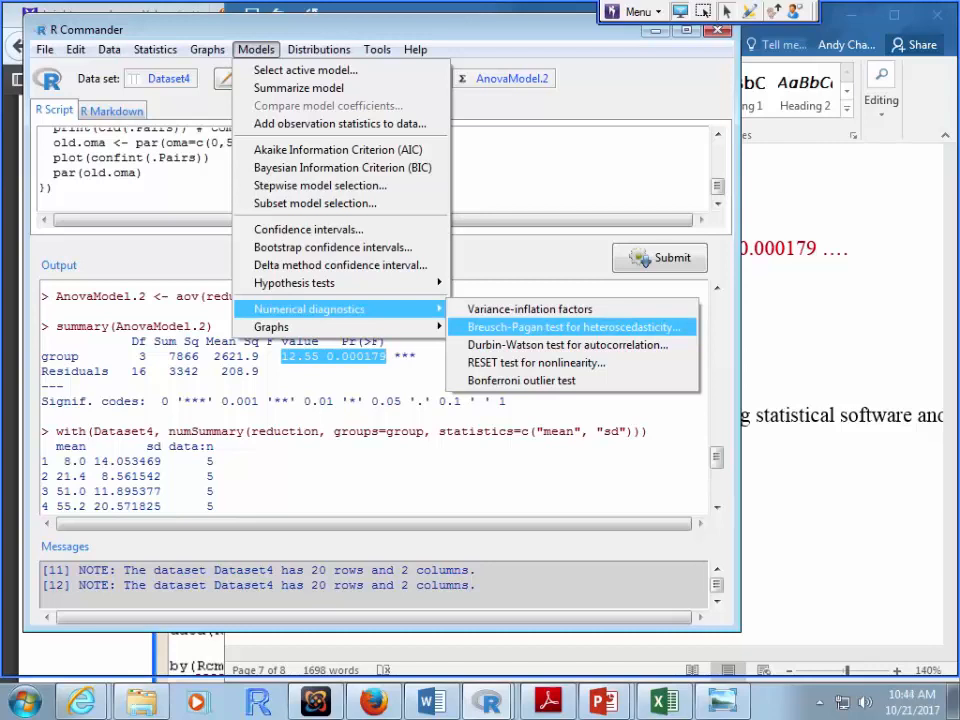
pyautogui.click(573, 327)
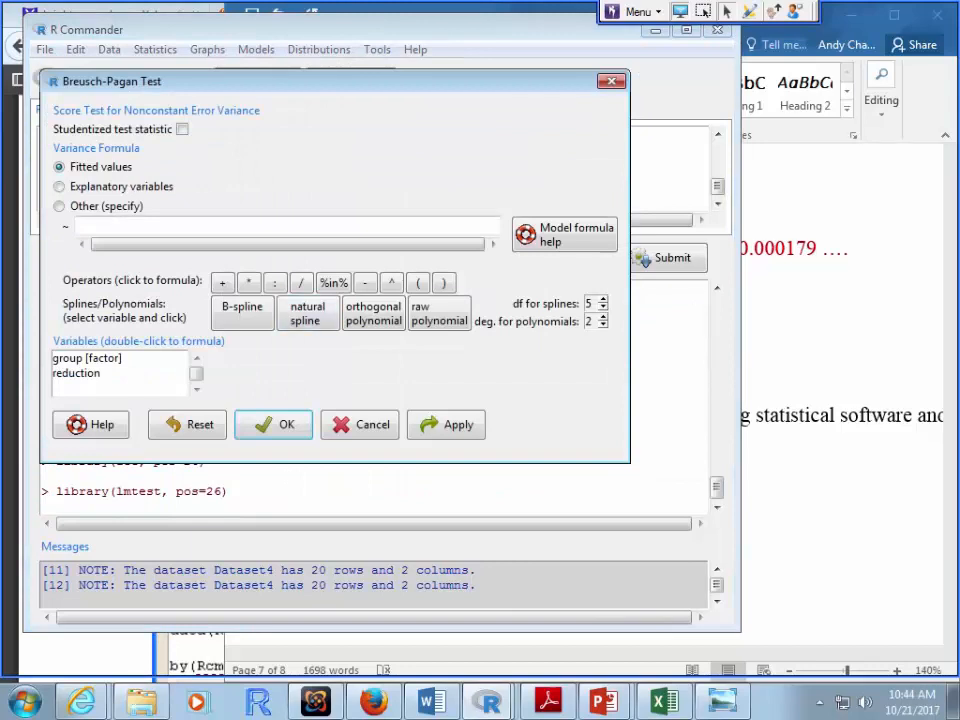
pyautogui.press('Return')
pyautogui.moveTo(312, 476); pyautogui.dragTo(258, 476)
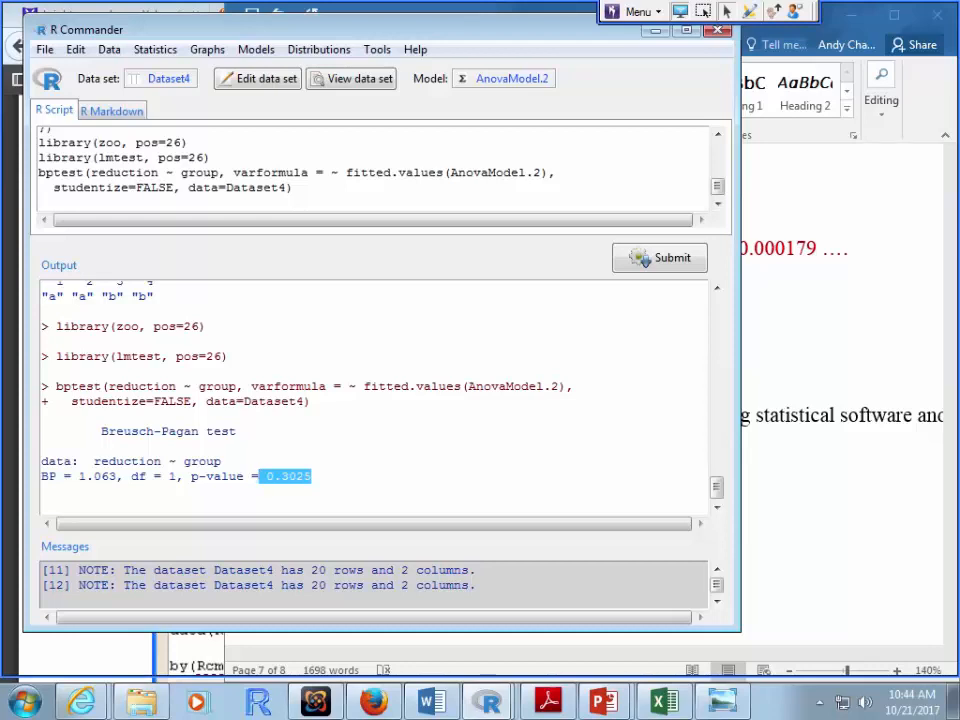
pyautogui.click(256, 50)
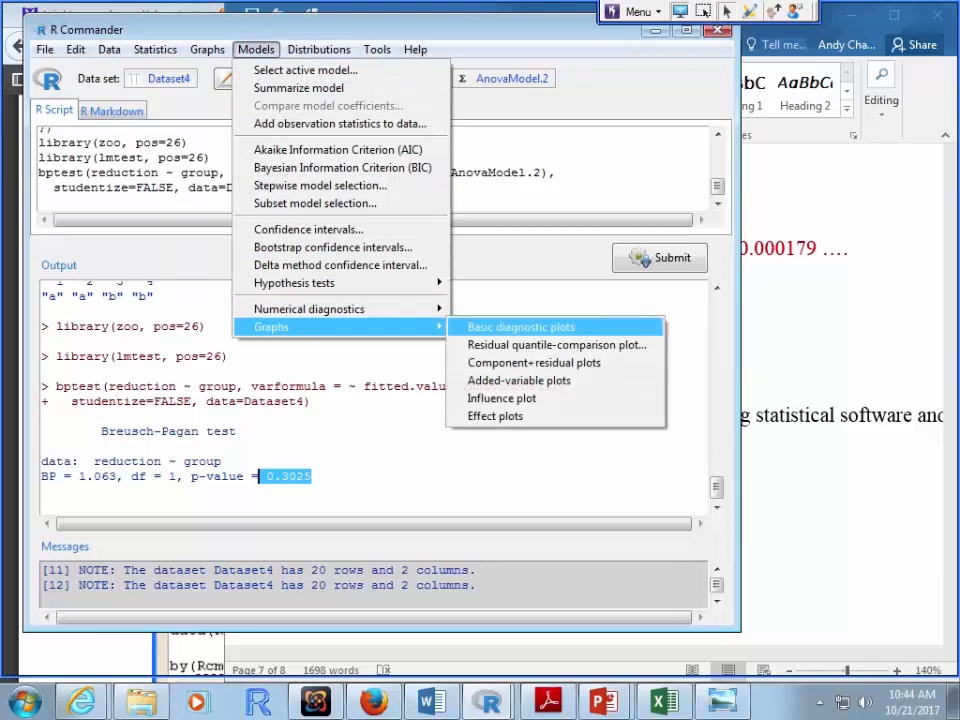
# Step: Draw the basic diagnostic plots for AnovaModel.2 in R Graphics Device 2, then return to Word
pyautogui.click(520, 327)
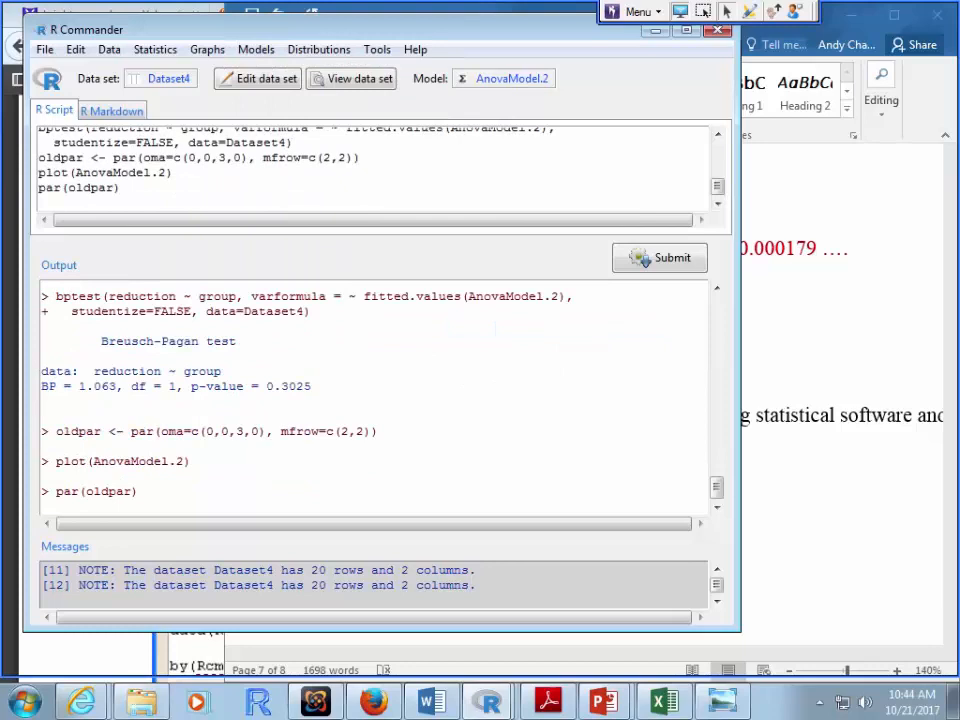
pyautogui.click(488, 703)
pyautogui.click(505, 657)
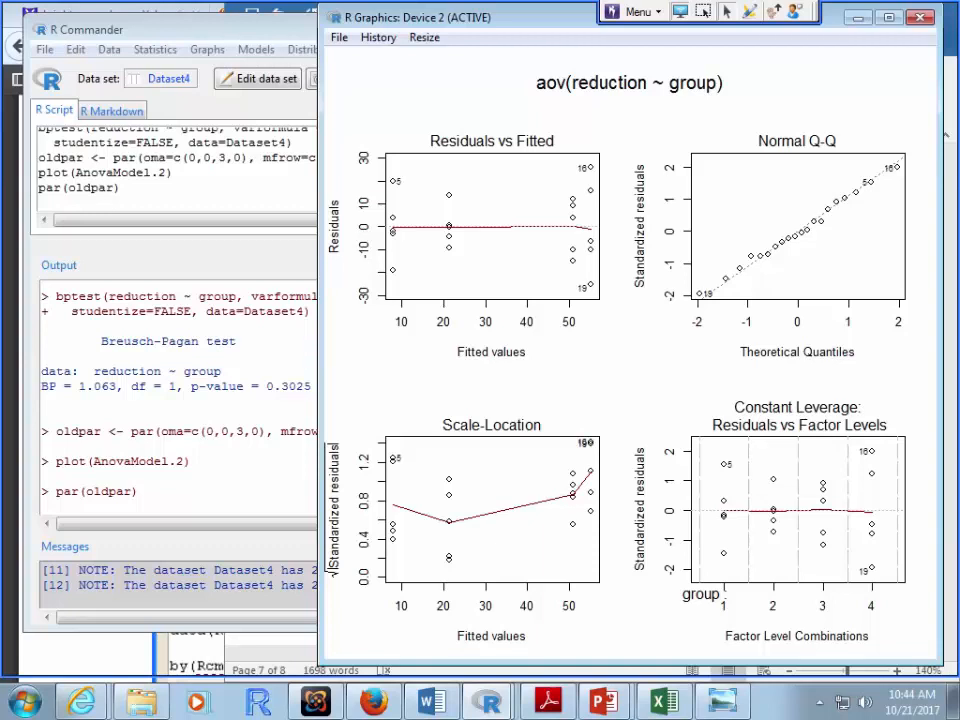
pyautogui.click(339, 38)
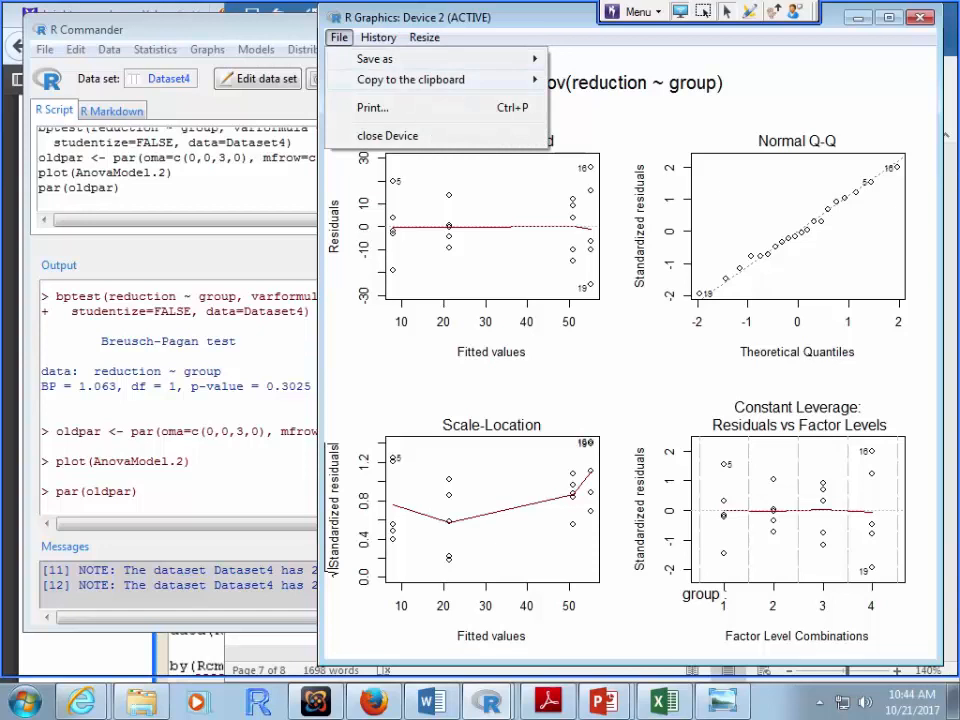
pyautogui.moveTo(411, 80)
pyautogui.click(604, 80)
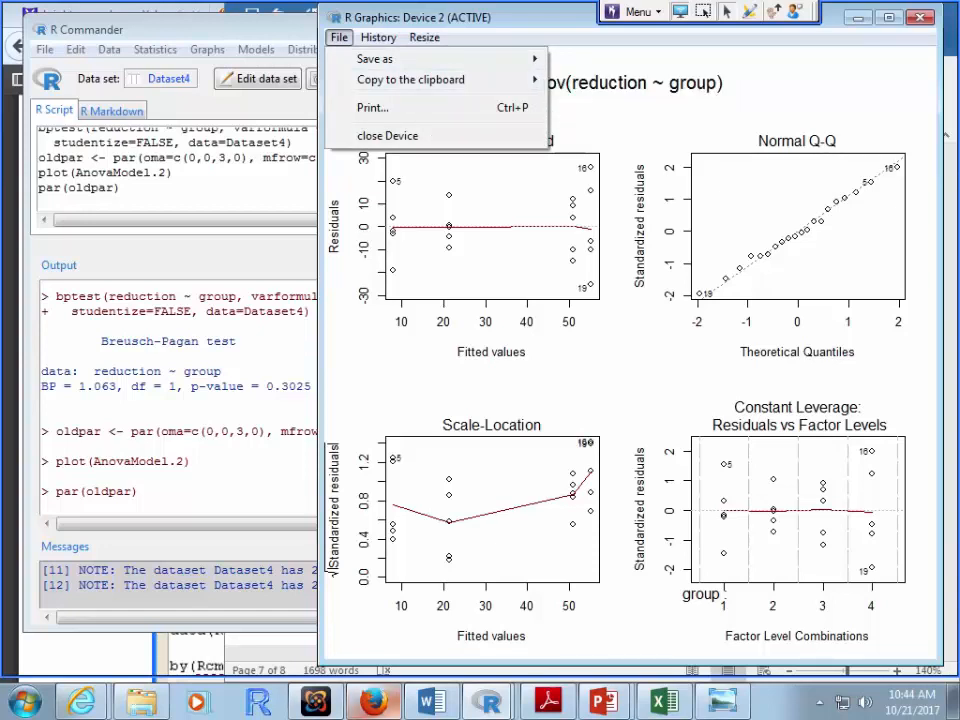
pyautogui.click(432, 702)
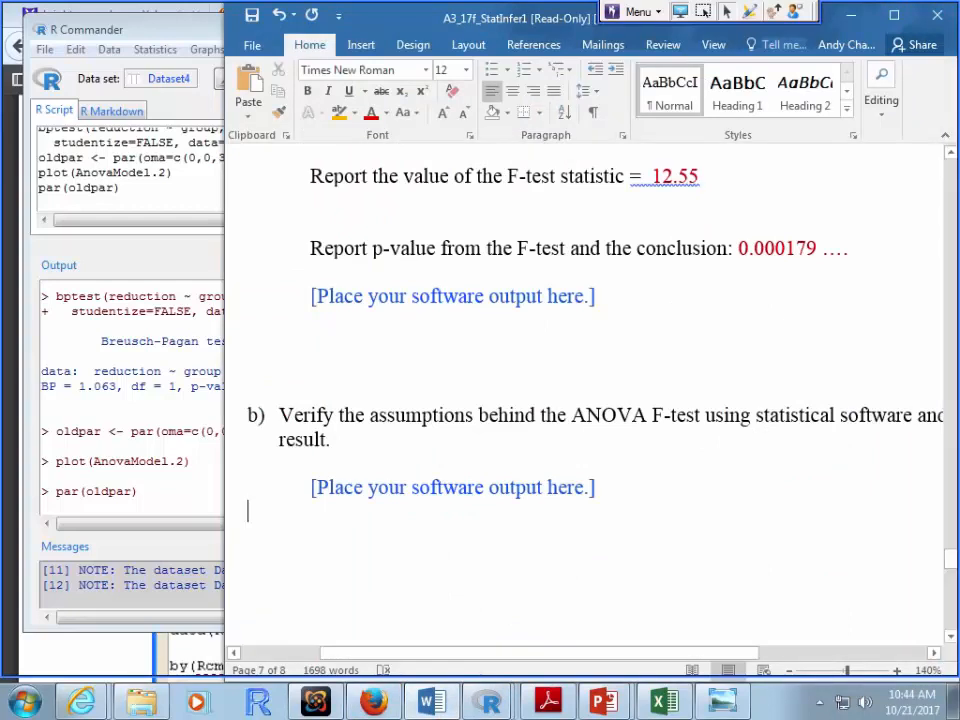
# Step: Copy the four diagnostic plots to the clipboard from the R Graphics Device
pyautogui.write('0.000179')
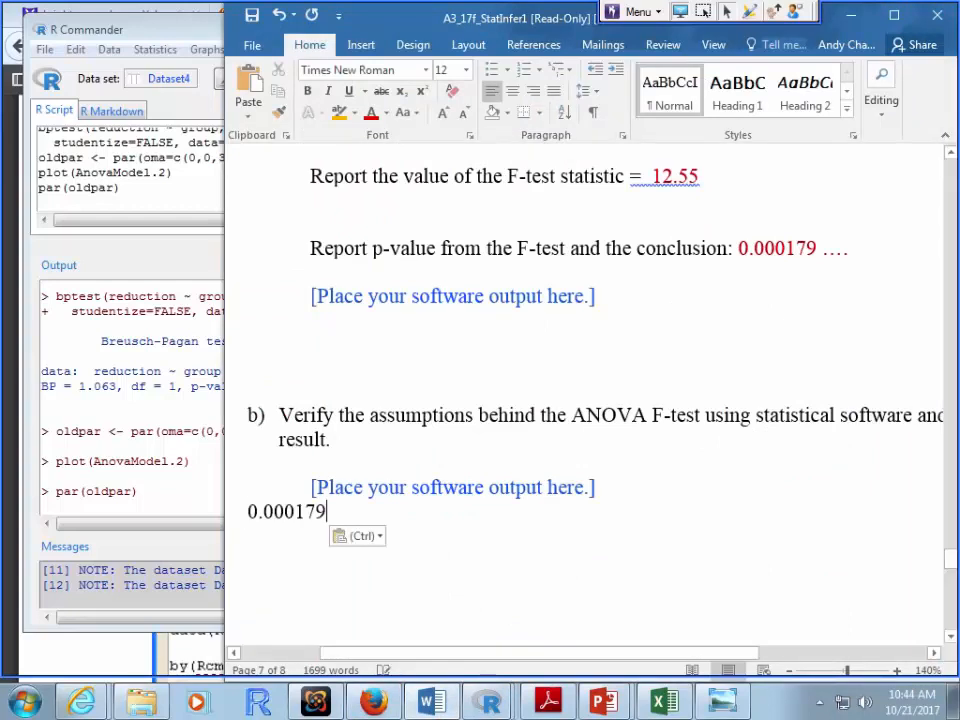
pyautogui.click(488, 703)
pyautogui.click(493, 654)
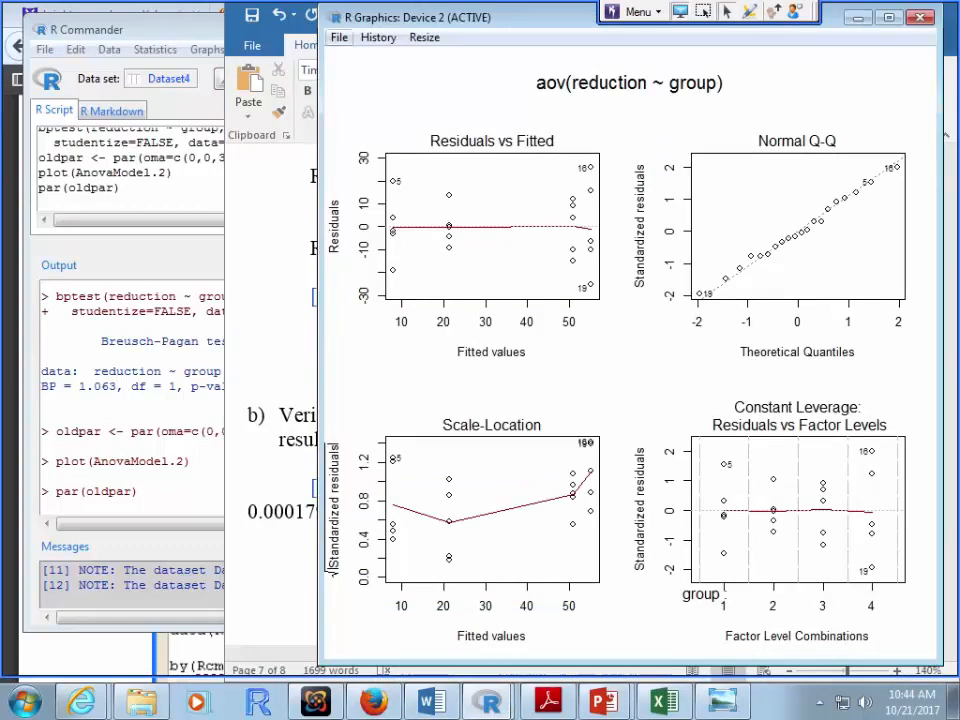
pyautogui.click(339, 37)
pyautogui.moveTo(430, 79)
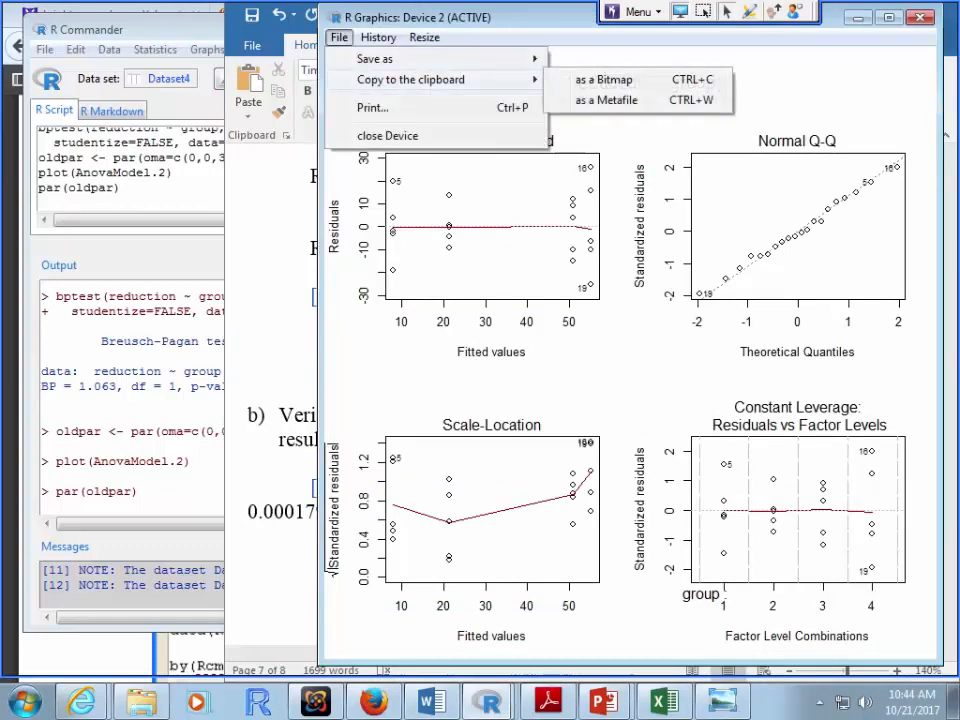
pyautogui.click(604, 80)
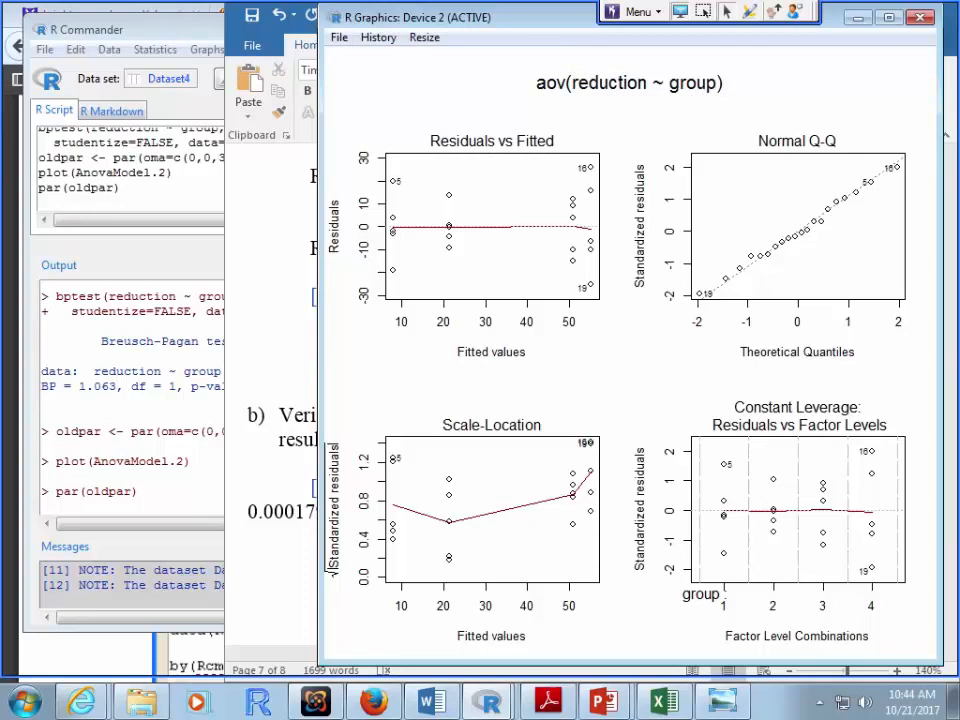
pyautogui.hotkey('alt', 'Tab')
# Step: Paste the diagnostic plots in place of 0.000179 under part b and shrink them
pyautogui.doubleClick(287, 511)
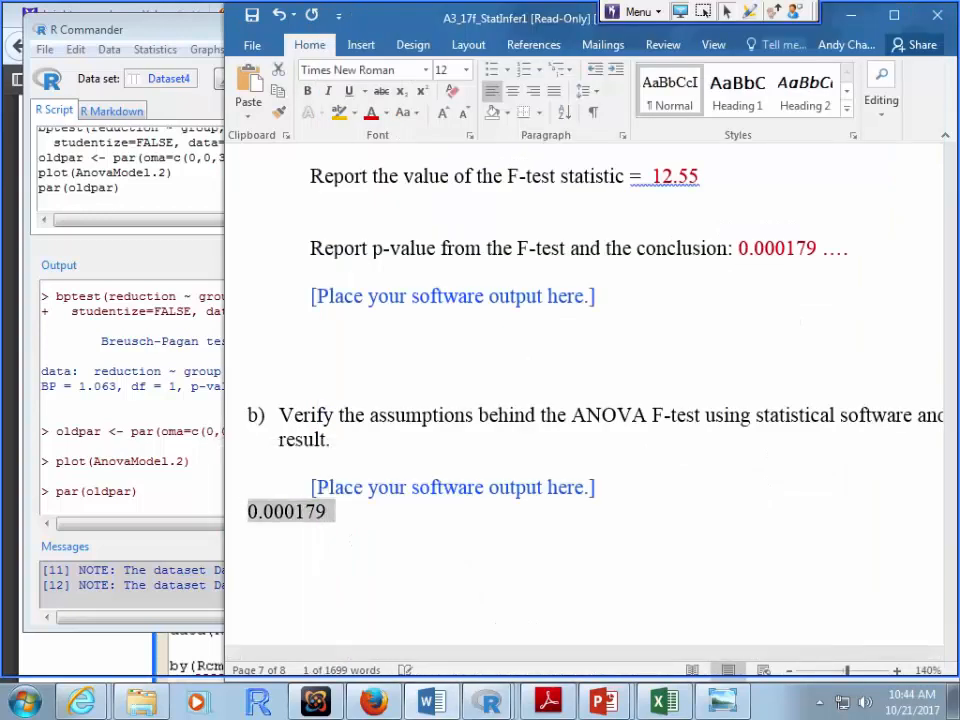
pyautogui.hotkey('ctrl', 'v')
pyautogui.click(291, 503)
pyautogui.moveTo(350, 265); pyautogui.dragTo(470, 390)
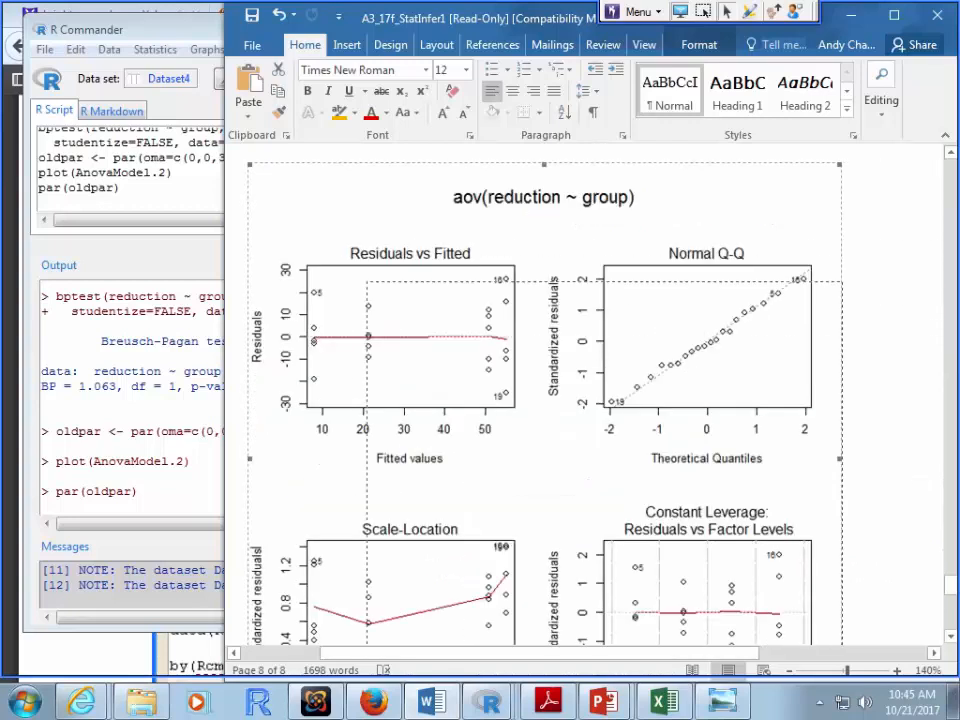
# Step: Select the Breusch-Pagan test output in R Commander
pyautogui.moveTo(488, 702)
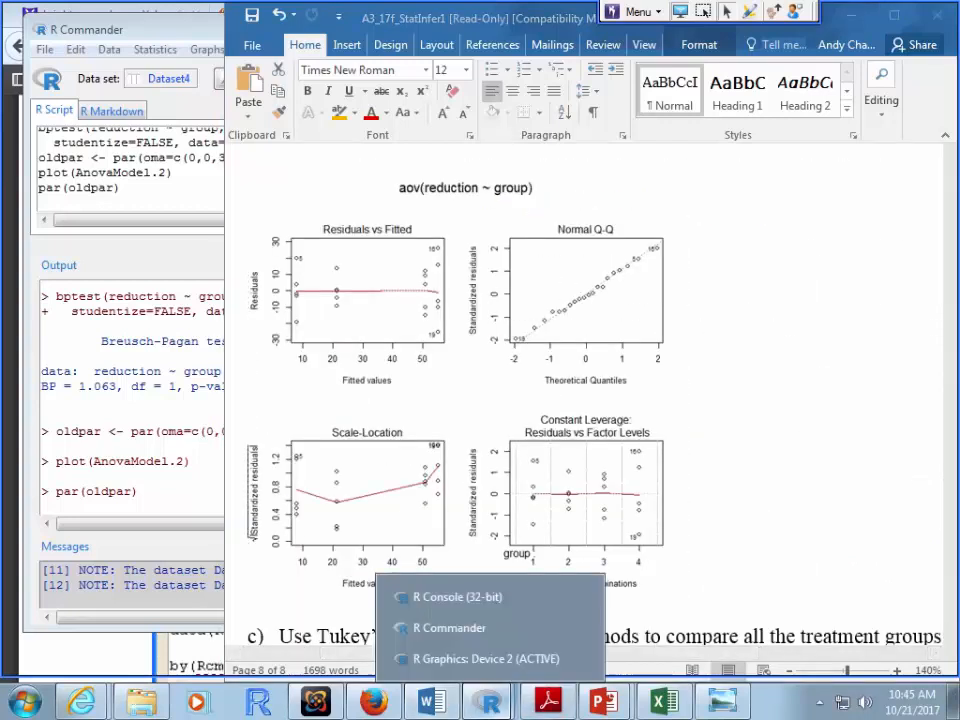
pyautogui.click(450, 626)
pyautogui.moveTo(311, 386); pyautogui.dragTo(41, 341)
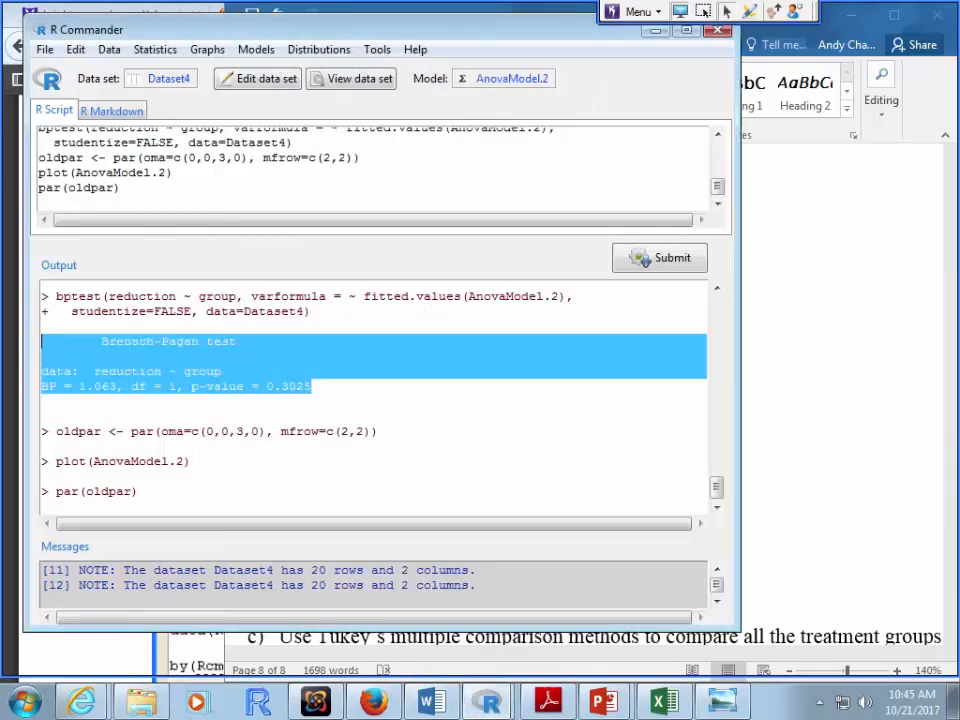
# Step: Replace part b's placeholder with the Breusch-Pagan output, with the diagnostic plots below it
pyautogui.click(432, 702)
pyautogui.scroll(6, 584, 400)
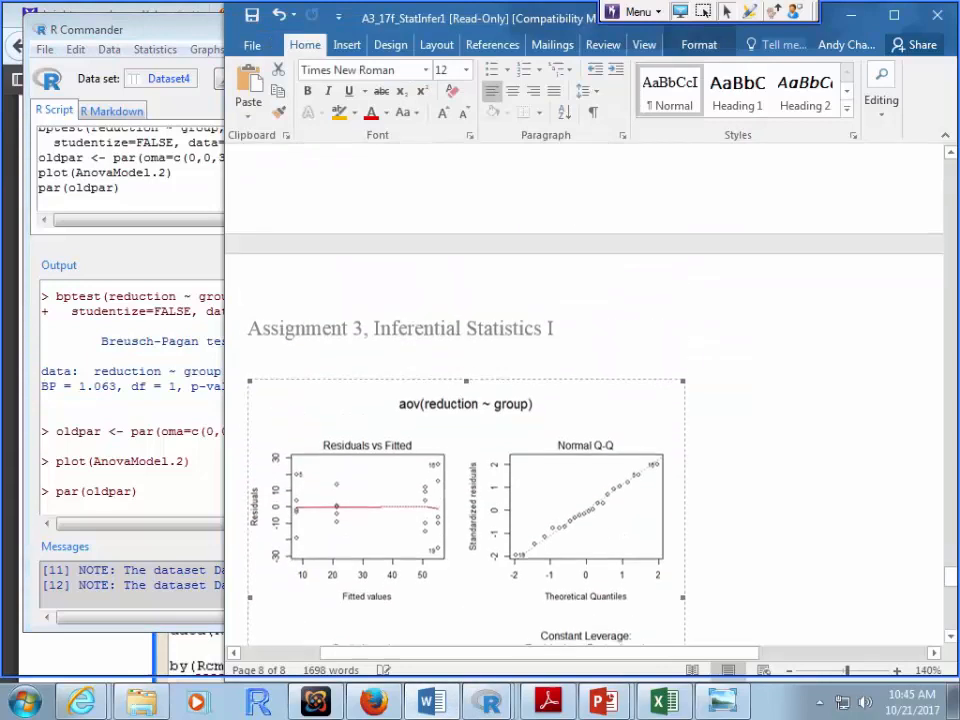
pyautogui.scroll(2, 584, 400)
pyautogui.scroll(-3, 584, 400)
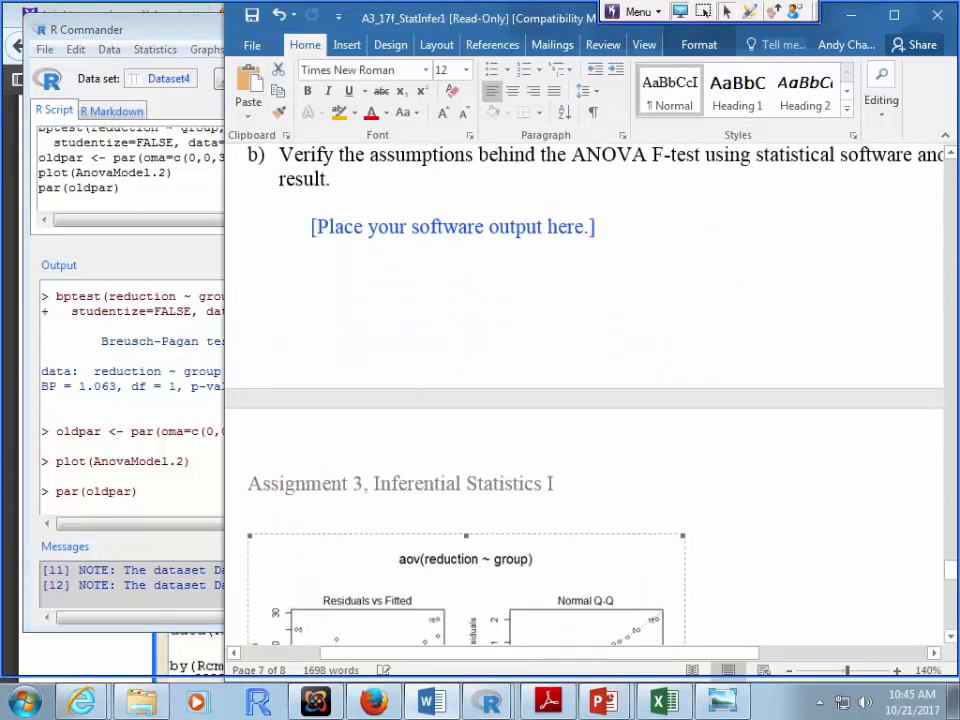
pyautogui.moveTo(596, 227); pyautogui.dragTo(311, 227)
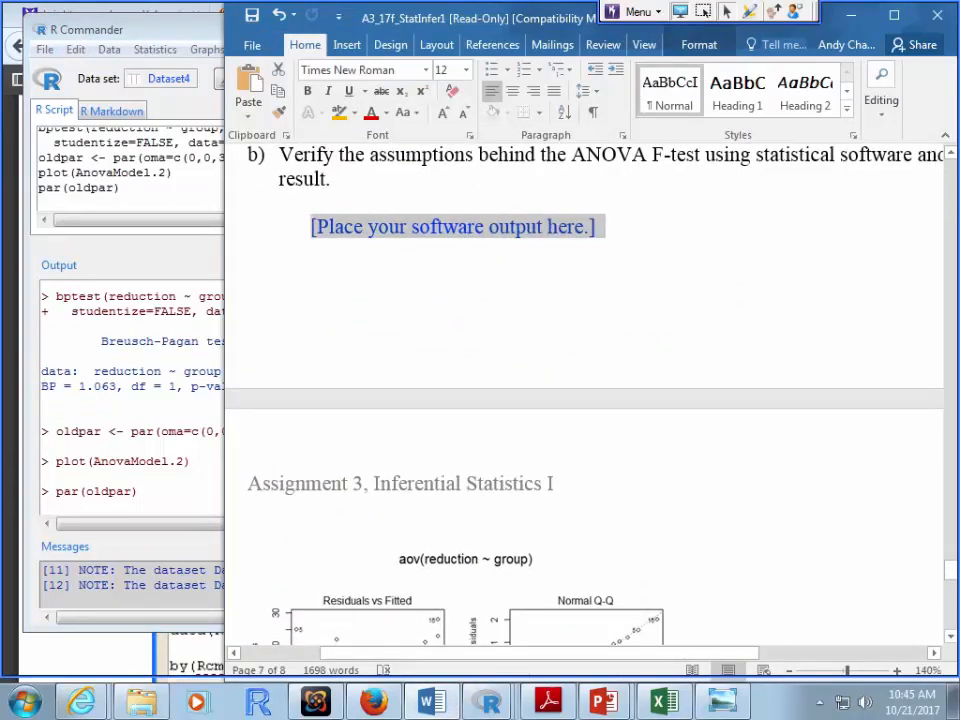
pyautogui.hotkey('ctrl', 'v')
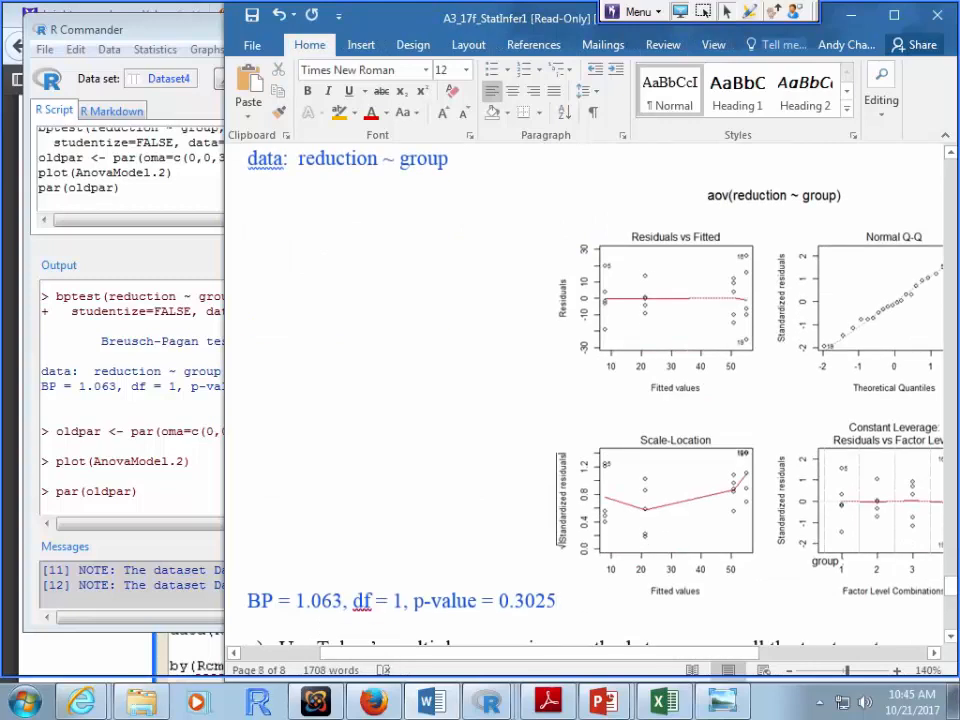
pyautogui.click(752, 390)
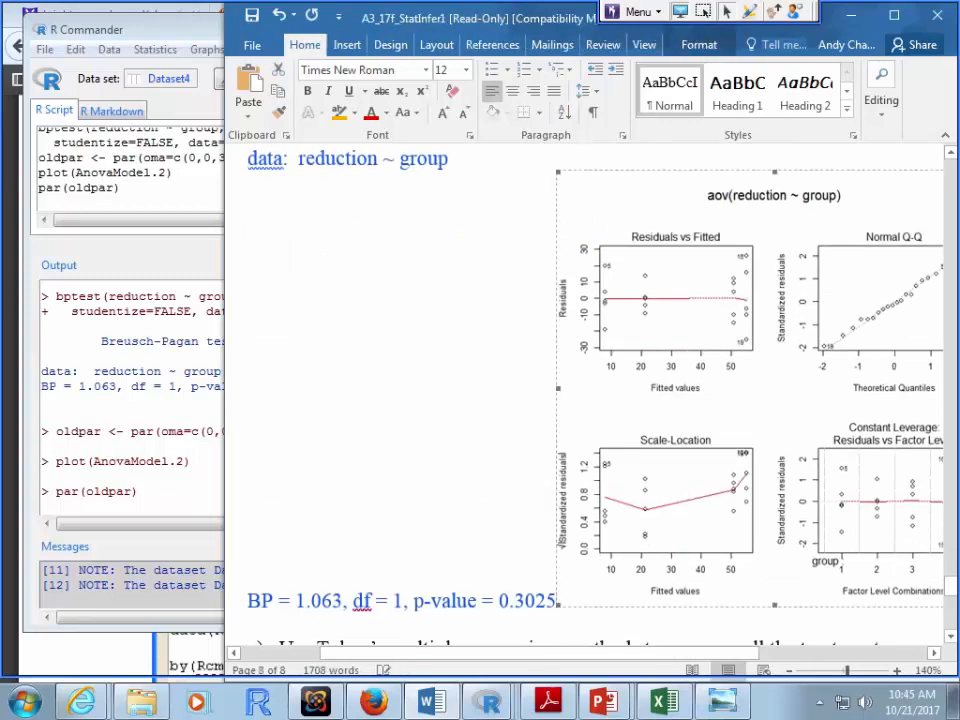
pyautogui.press('Delete')
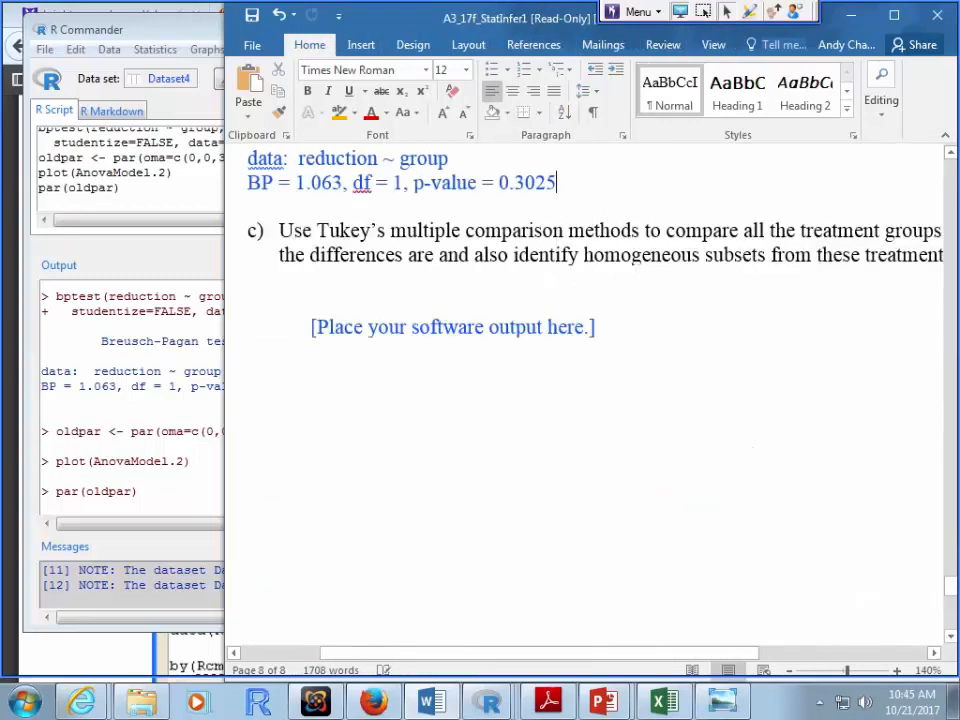
pyautogui.press('Return')
pyautogui.hotkey('ctrl', 'v')
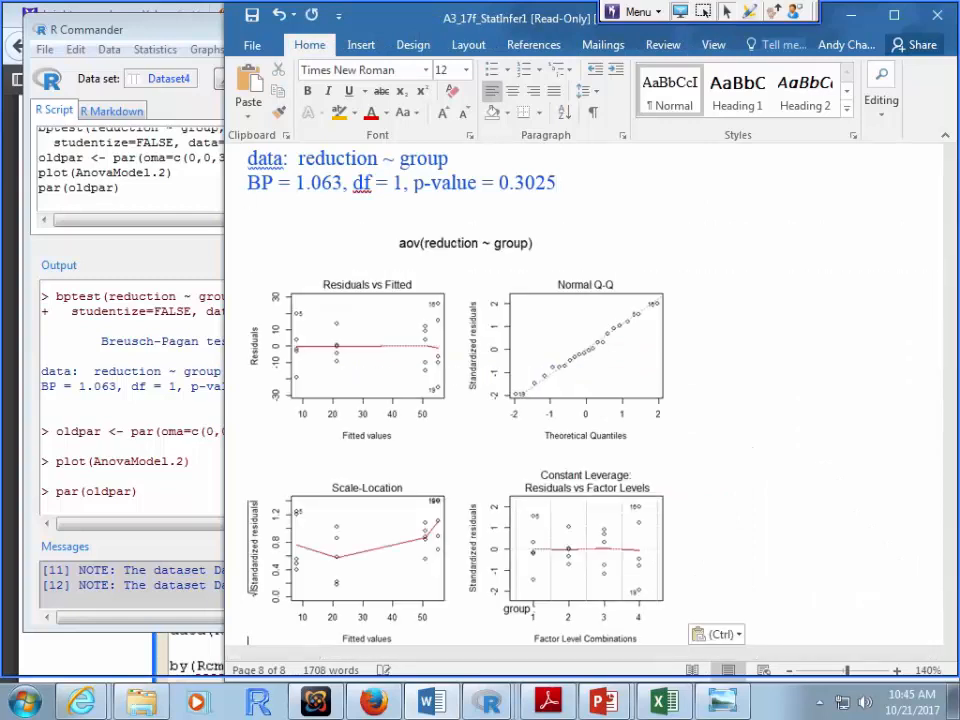
# Step: Colour the Breusch-Pagan output light blue and push it onto the next page
pyautogui.scroll(3, 595, 400)
pyautogui.moveTo(557, 307); pyautogui.dragTo(251, 282)
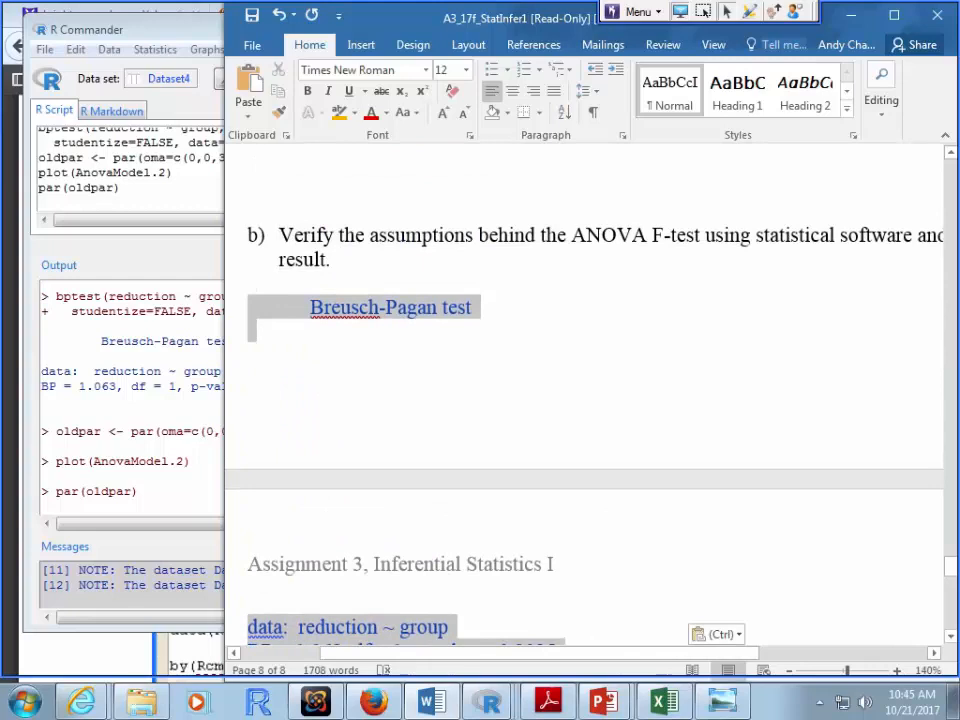
pyautogui.click(386, 113)
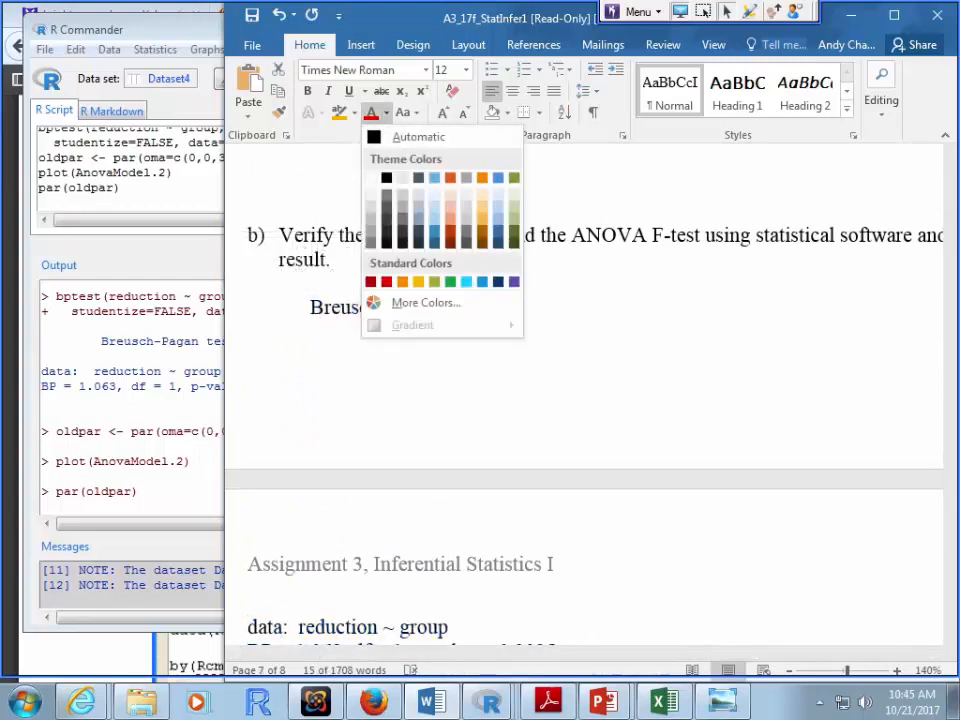
pyautogui.click(435, 178)
pyautogui.click(250, 283)
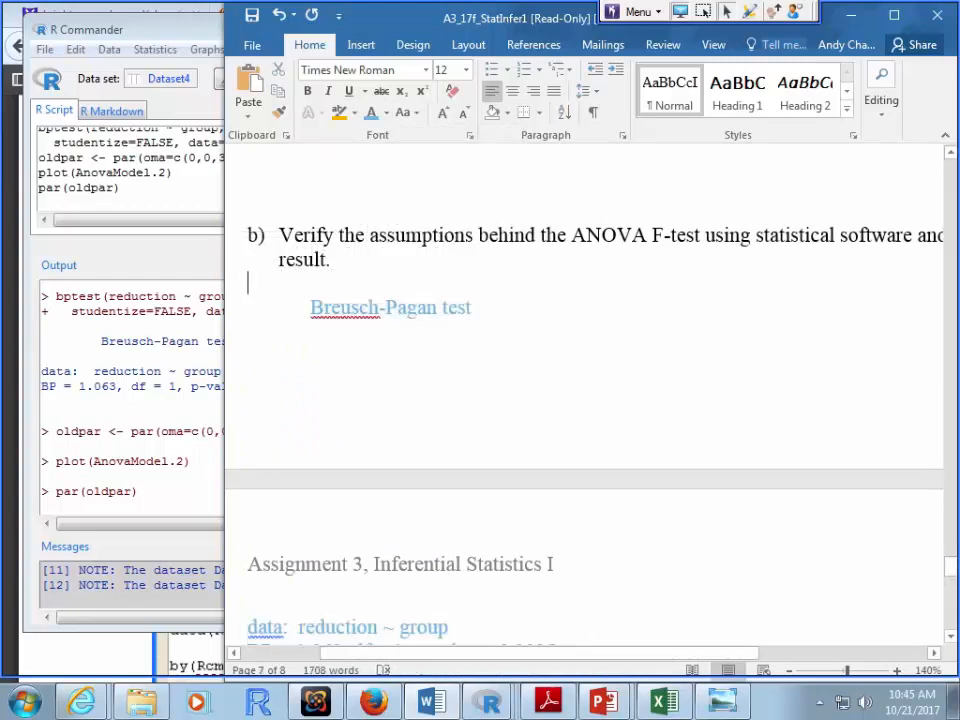
pyautogui.press('Return')
pyautogui.press('Return')
pyautogui.press('Up')
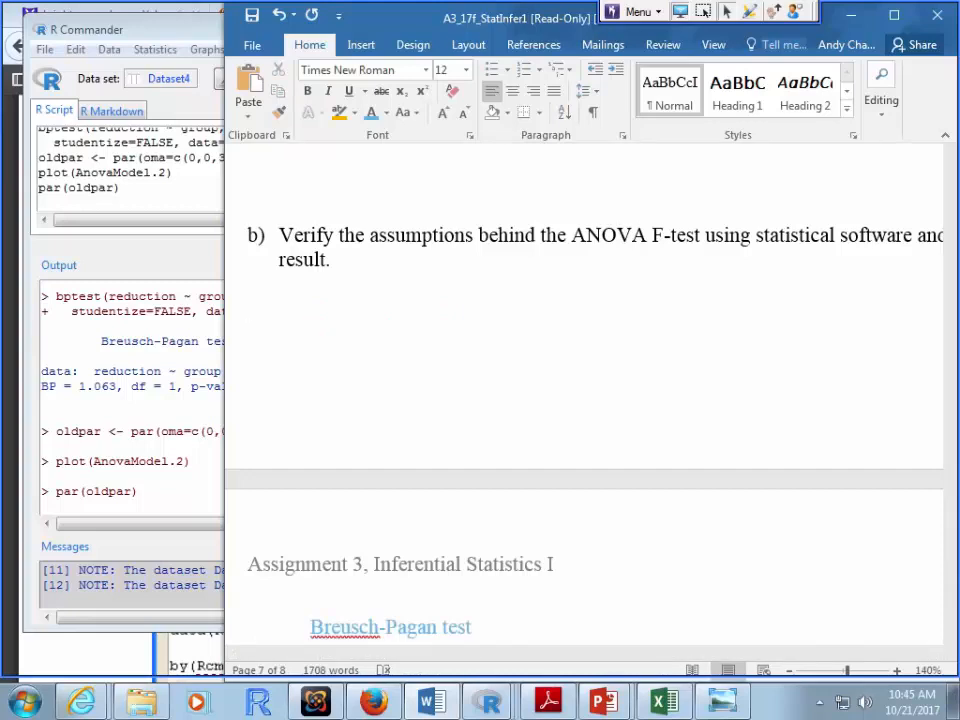
pyautogui.scroll(-5, 585, 400)
pyautogui.scroll(3, 585, 400)
pyautogui.scroll(1, 585, 400)
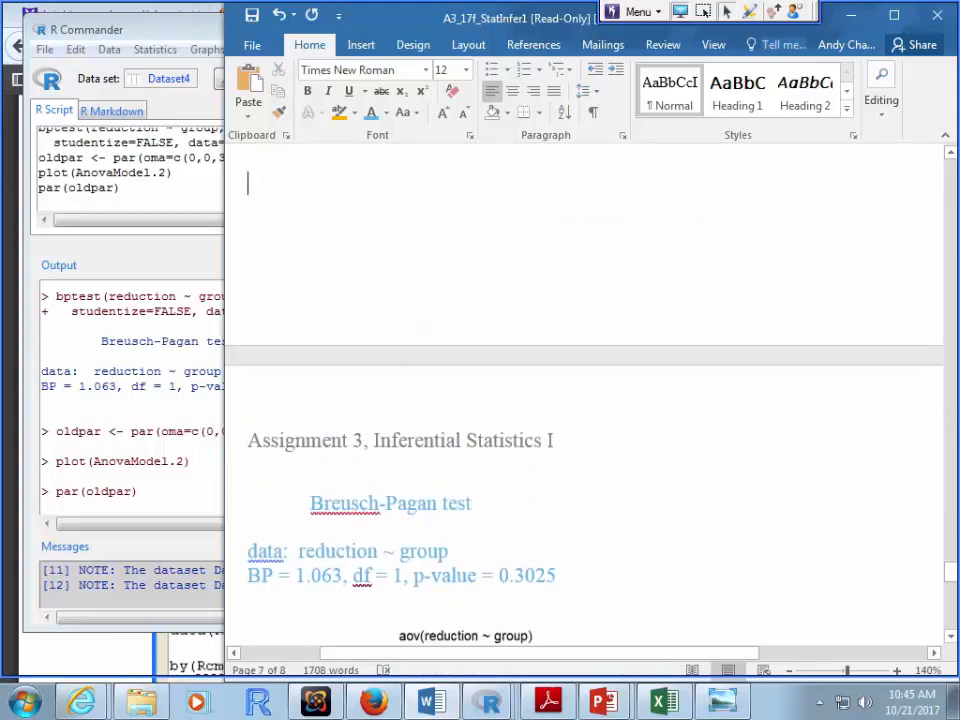
# Step: Write that p-value .3025 is not less than 0.05, so equal variances is acceptable
pyautogui.write('p-value ')
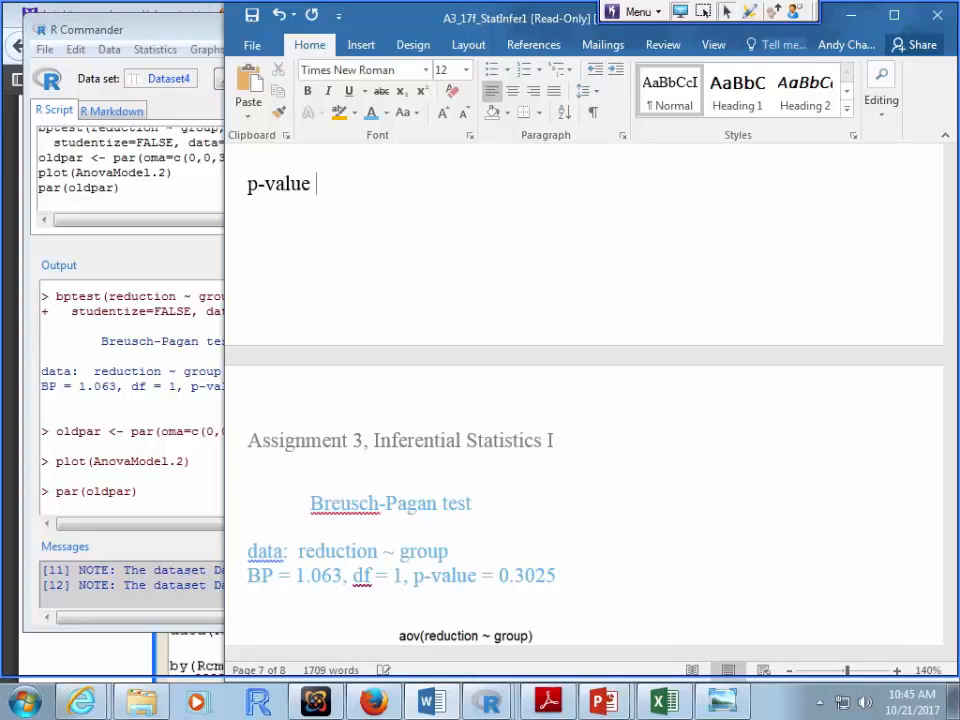
pyautogui.write('= .3025 for test o')
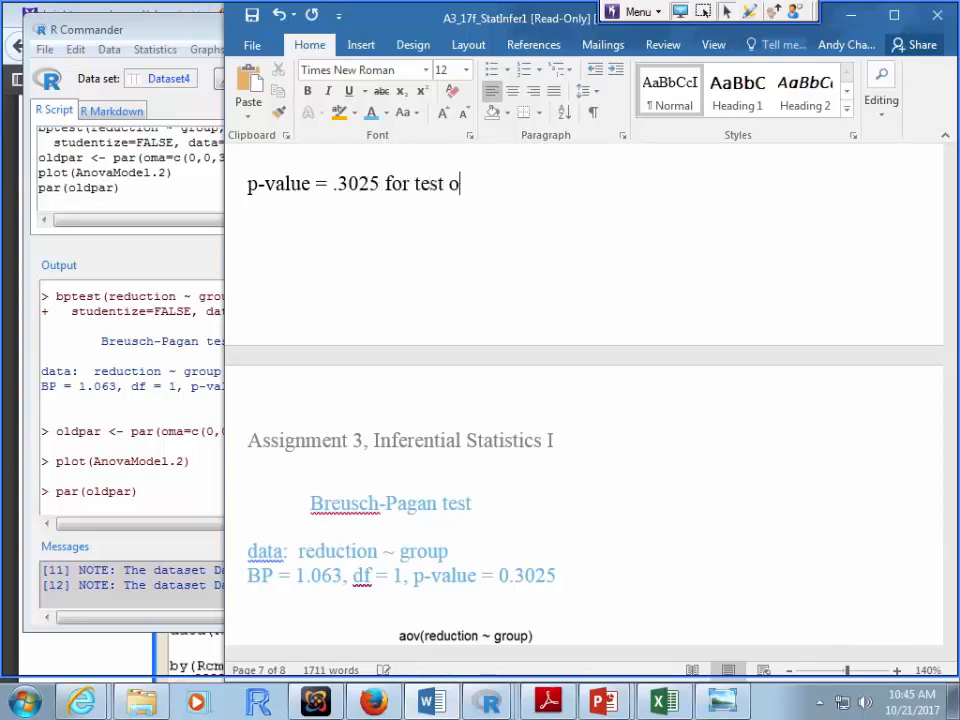
pyautogui.write('f equali')
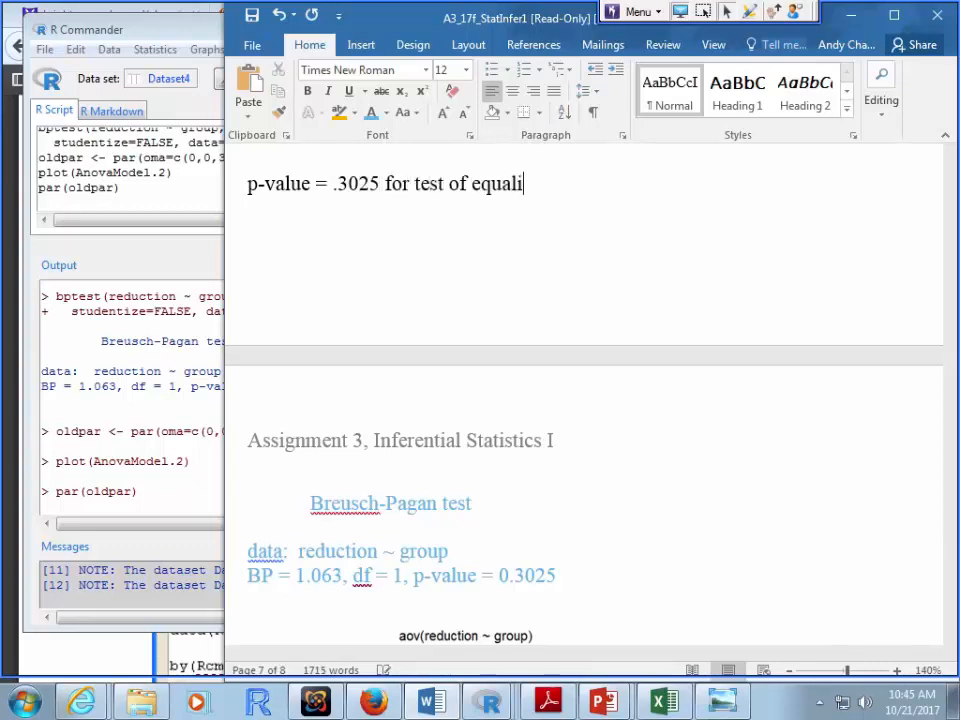
pyautogui.write('ty of varian')
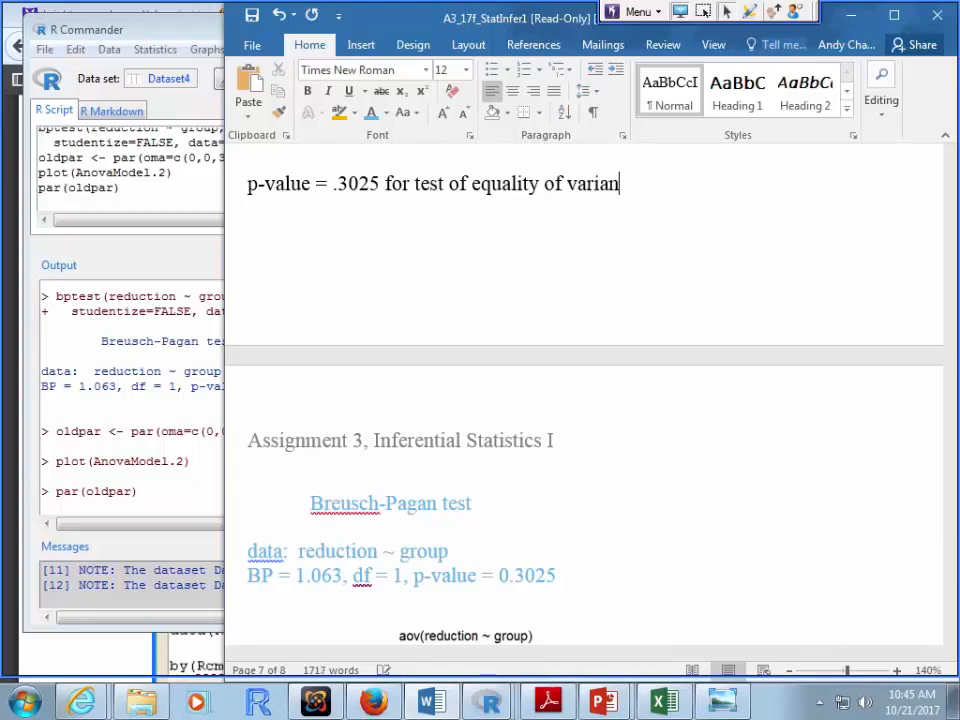
pyautogui.write('ces is not')
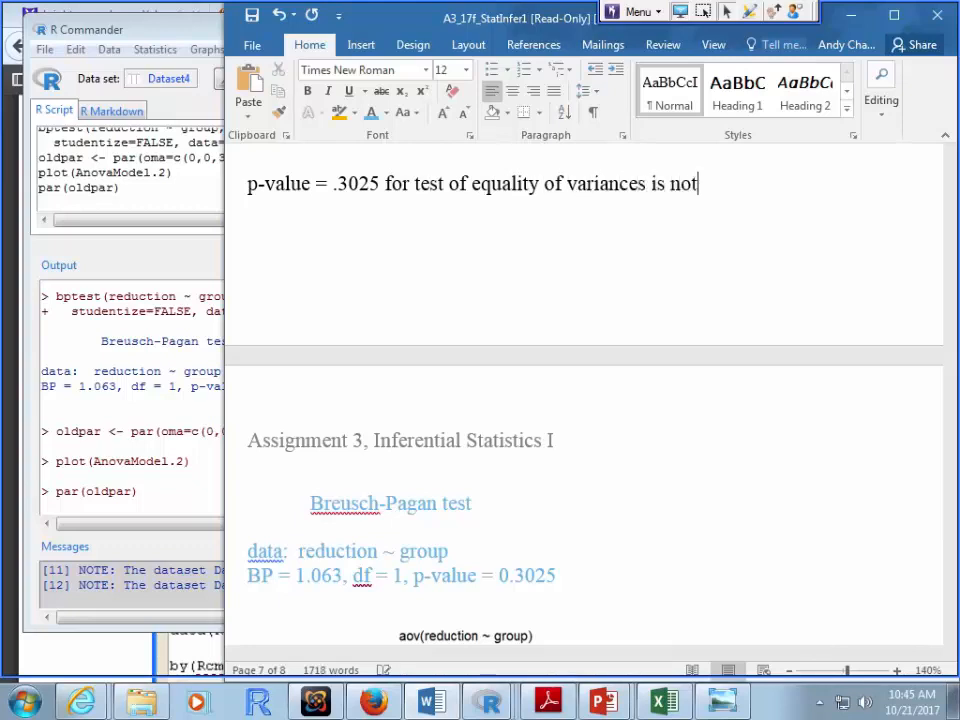
pyautogui.write(' less than 0.')
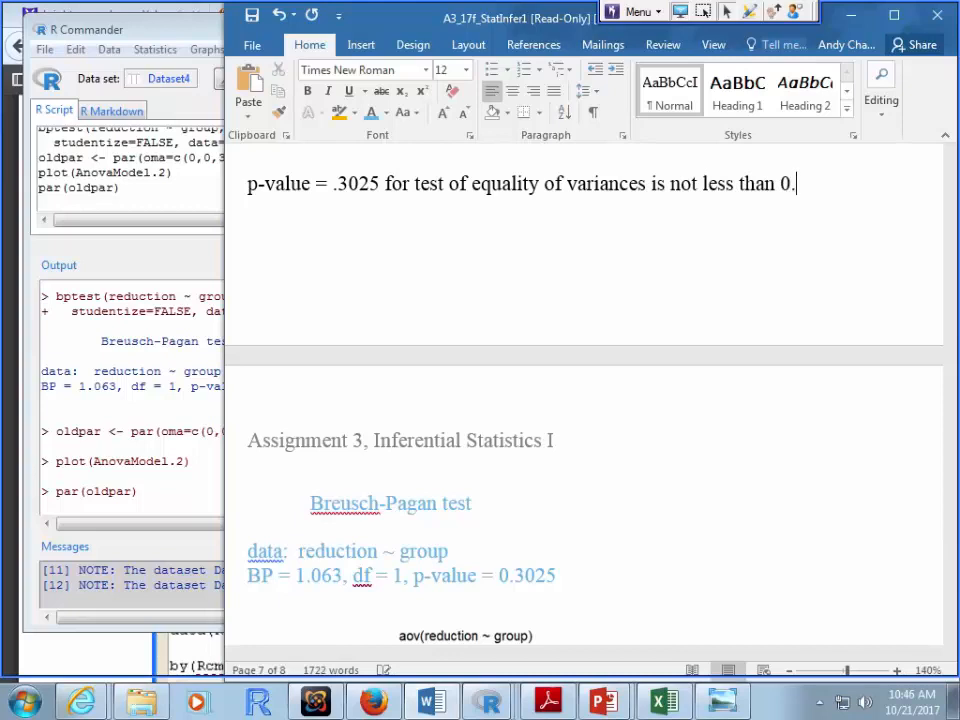
pyautogui.write('04')
pyautogui.press('BackSpace')
pyautogui.write('5. The ')
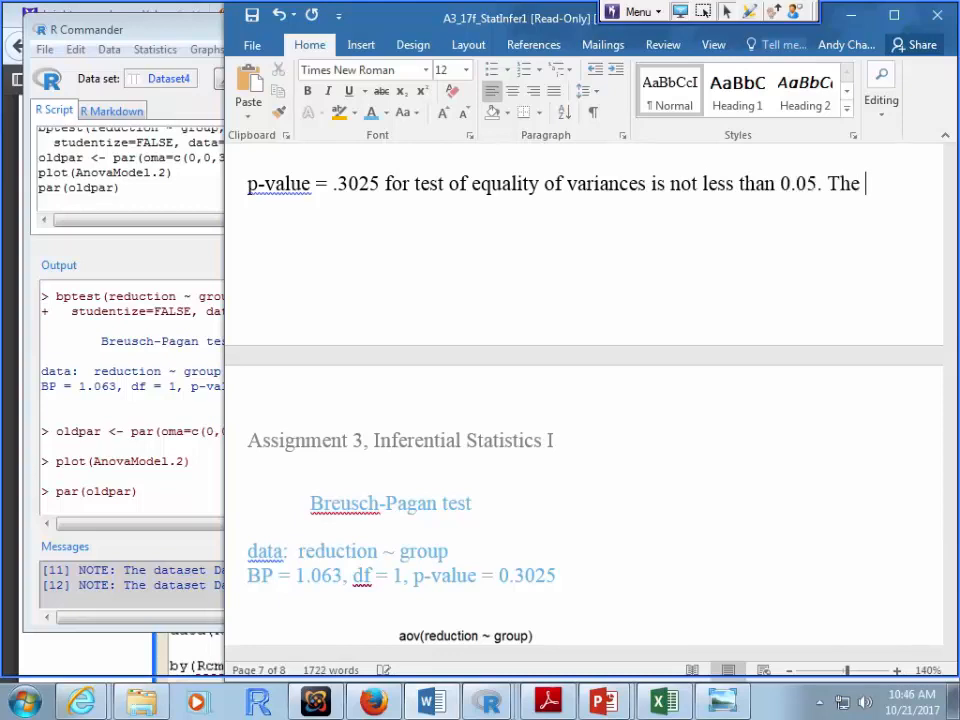
pyautogui.write('equal varainc')
pyautogui.press('BackSpace')
pyautogui.press('BackSpace')
pyautogui.press('BackSpace')
pyautogui.press('BackSpace')
pyautogui.write('iances ')
pyautogui.write('assumption')
pyautogui.write(' is ')
pyautogui.write('ac')
pyautogui.write('ceptable.')
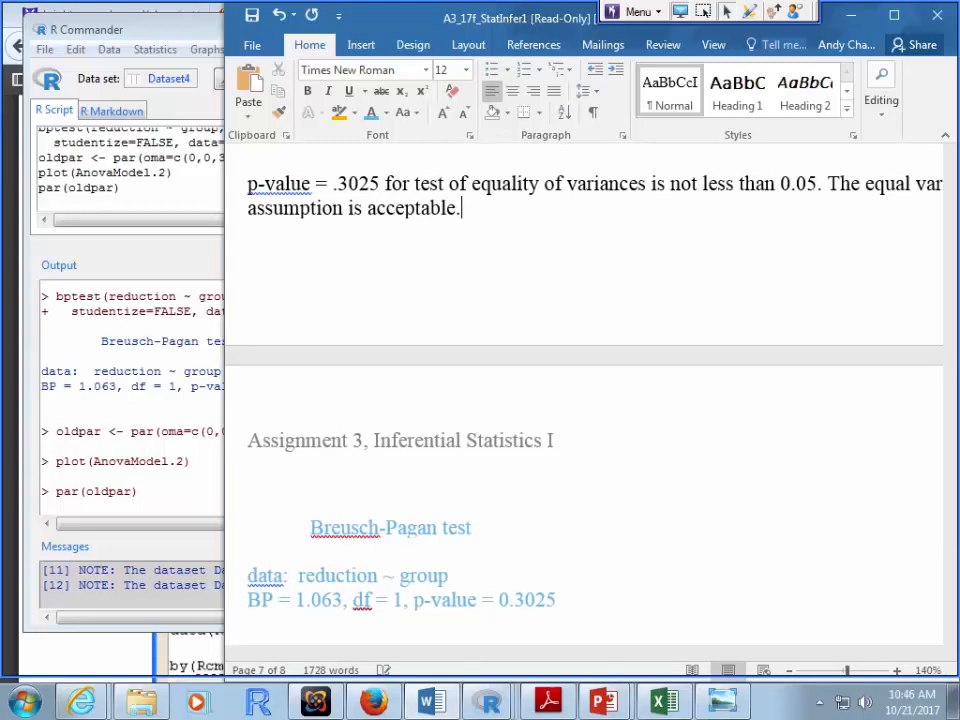
# Step: Colour the equal-variance conclusion paragraph red
pyautogui.moveTo(461, 208); pyautogui.dragTo(248, 184)
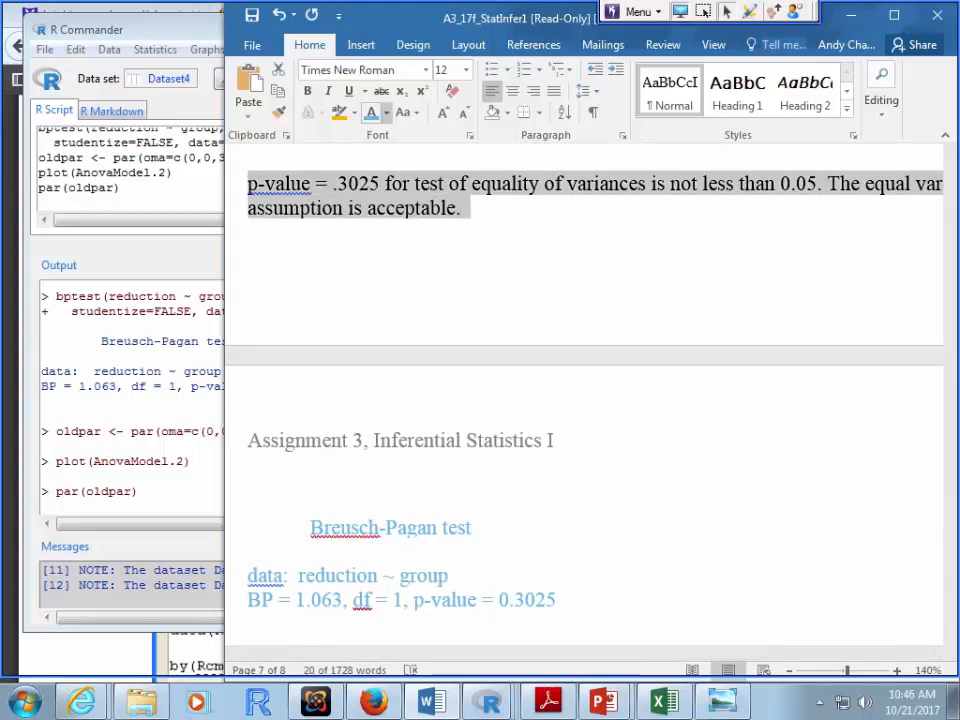
pyautogui.click(387, 113)
pyautogui.click(387, 282)
# Step: Add that normality is also acceptable since the normal QQ data points form a straight line
pyautogui.click(462, 208)
pyautogui.write('The normality a')
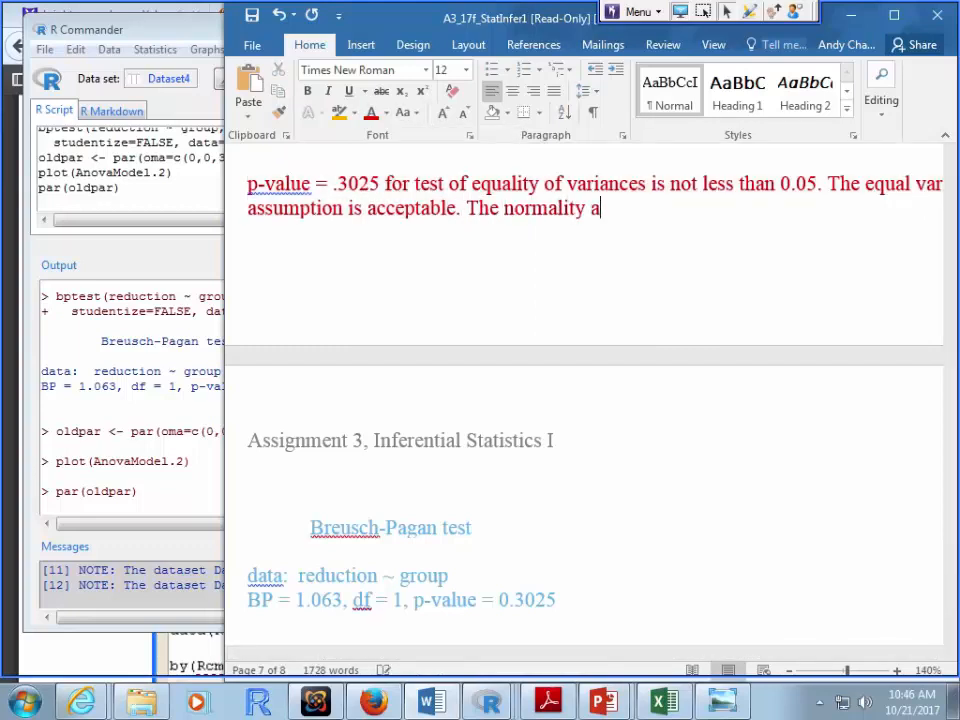
pyautogui.write('ssumption i')
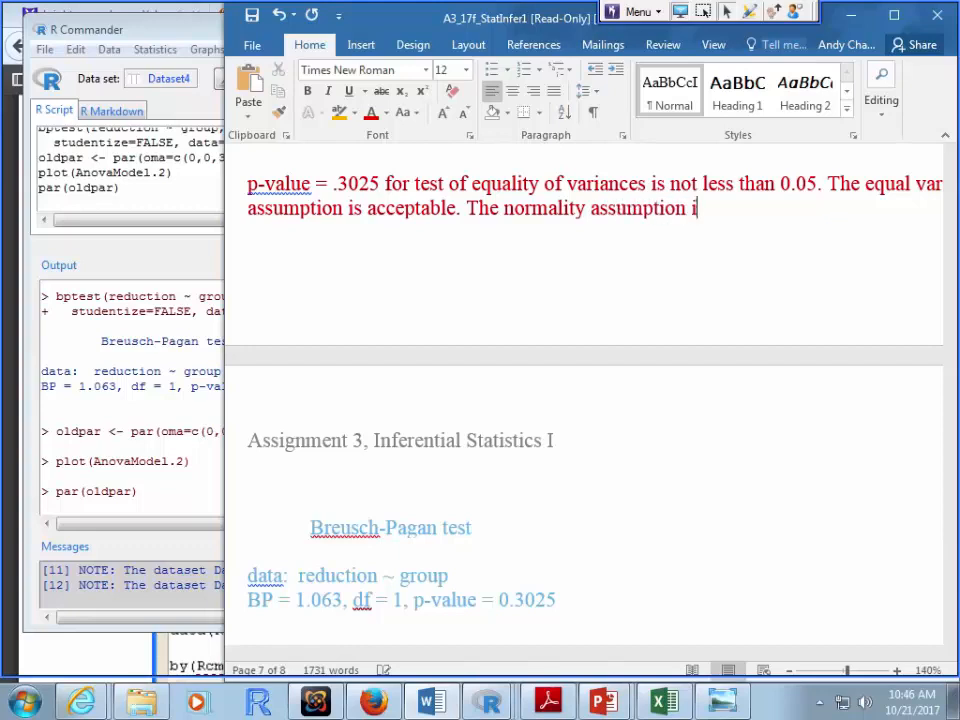
pyautogui.write('s also accep')
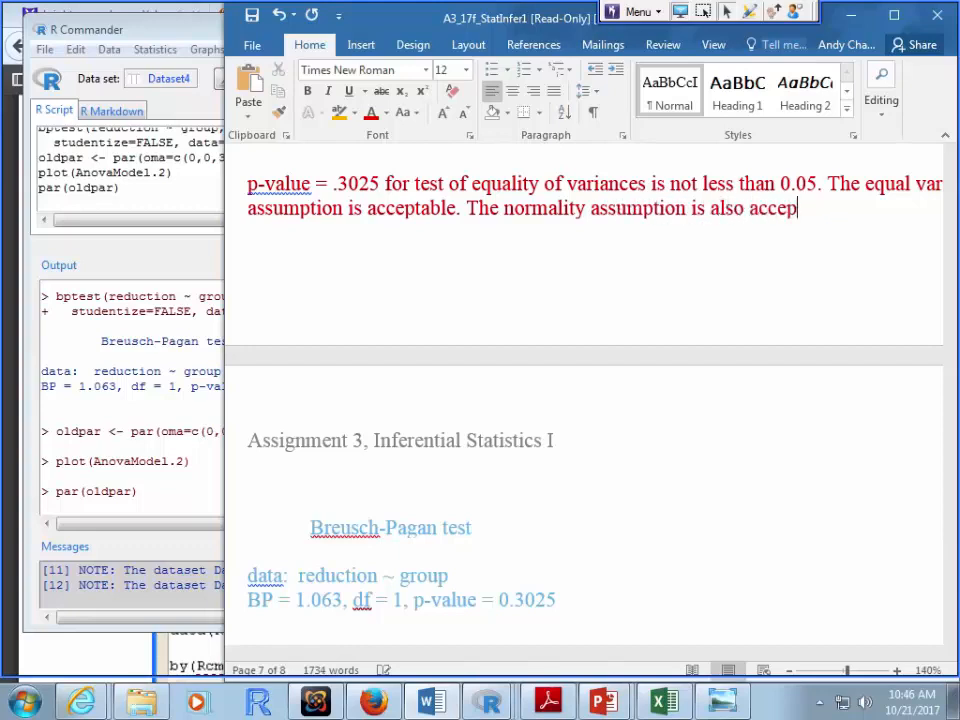
pyautogui.write('table since t')
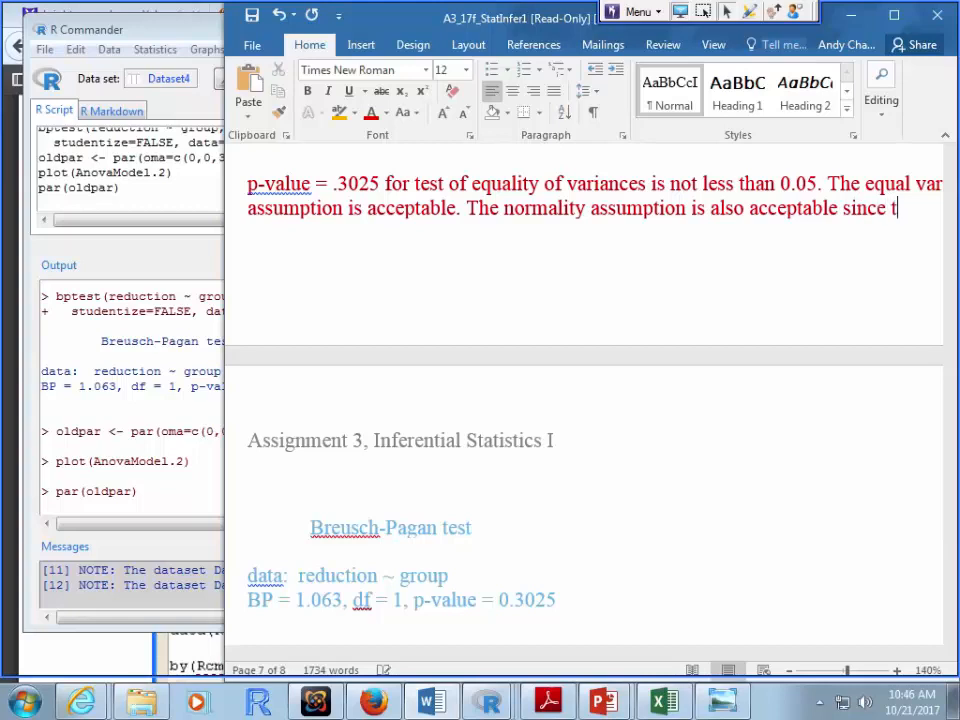
pyautogui.write('he normal ')
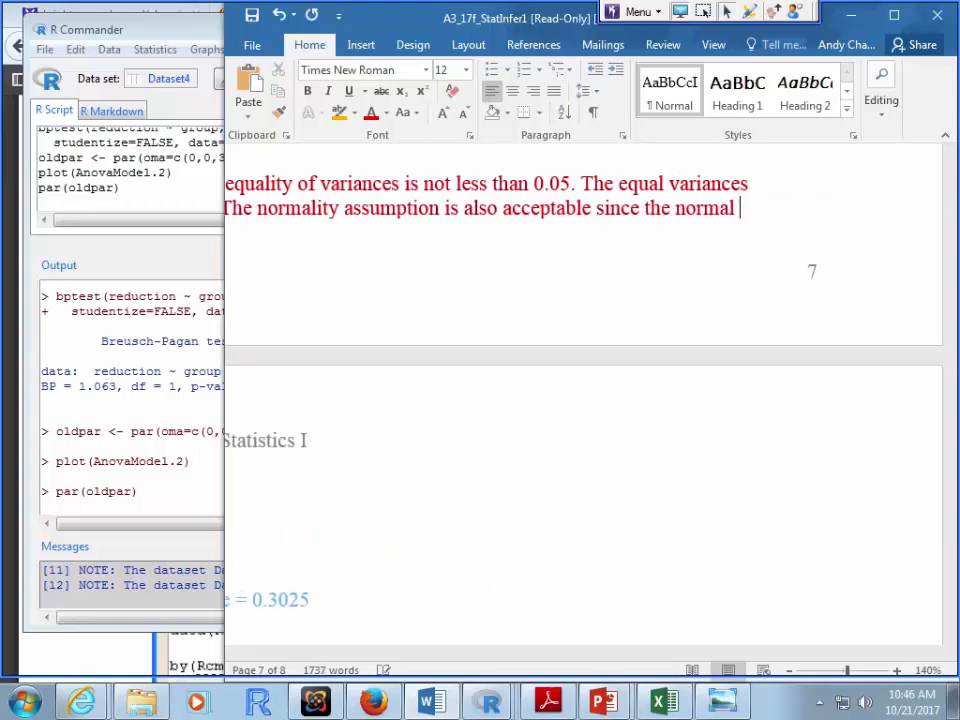
pyautogui.write('QQ plot')
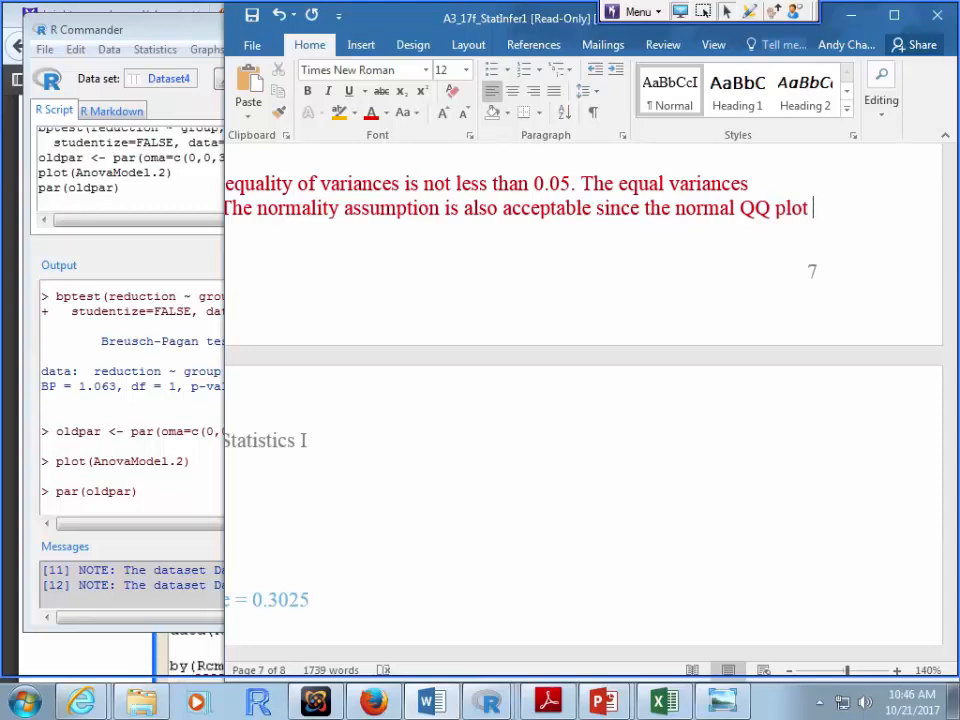
pyautogui.click(645, 208)
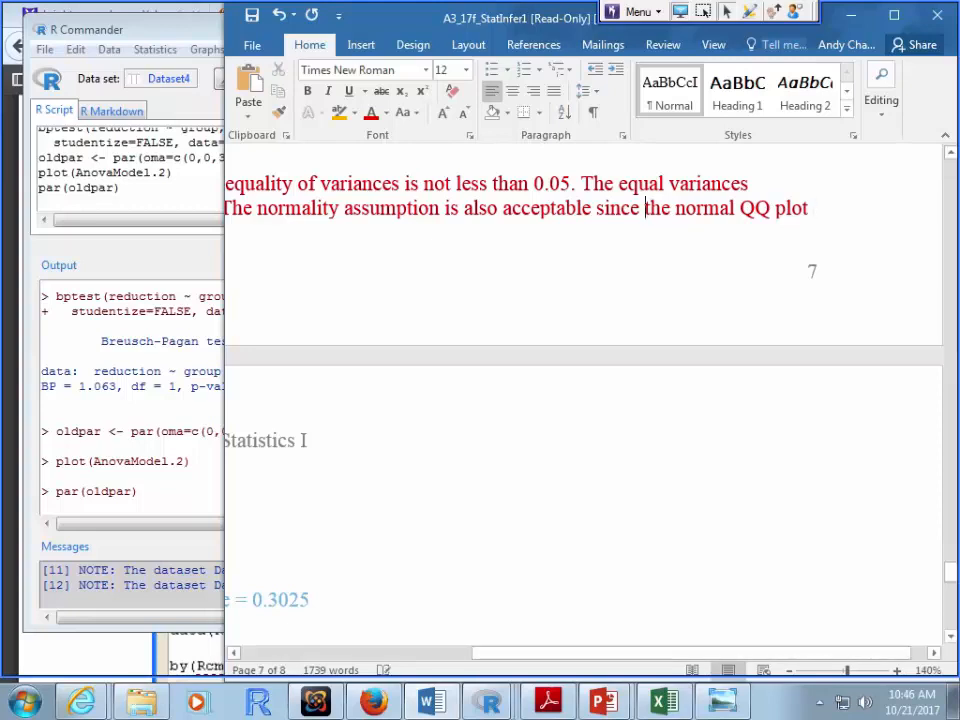
pyautogui.write('in')
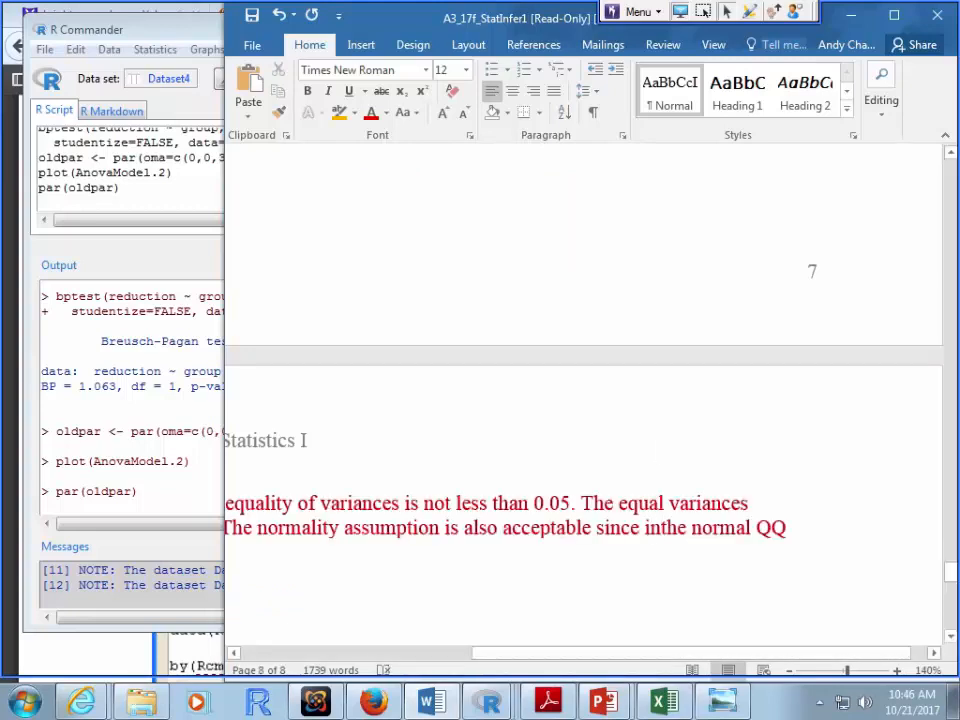
pyautogui.click(797, 528)
pyautogui.press('BackSpace')
pyautogui.press('BackSpace')
pyautogui.press('BackSpace')
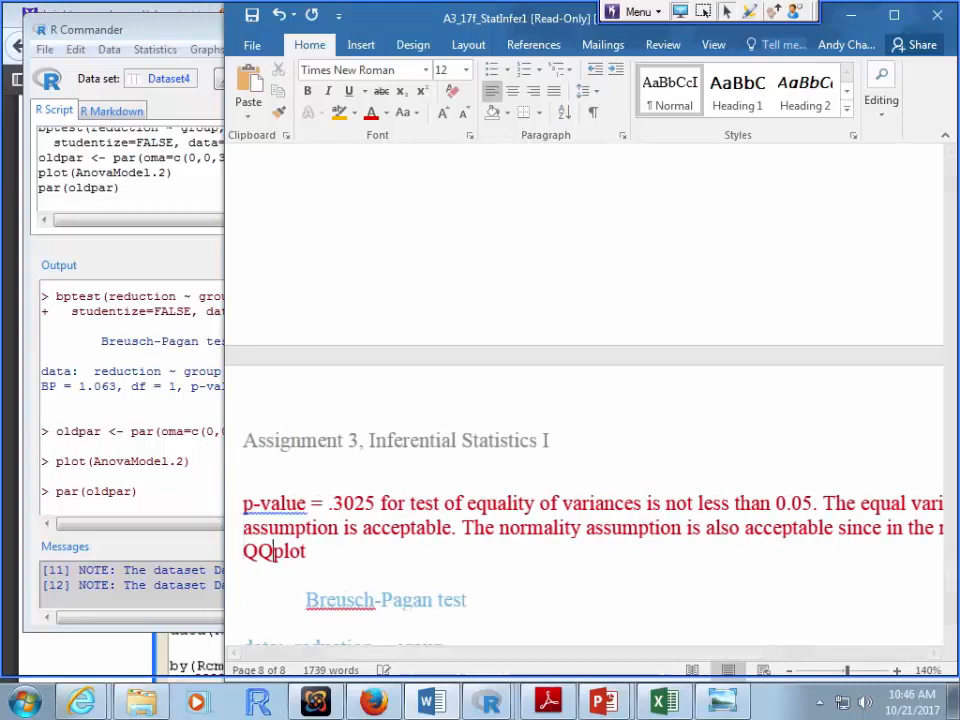
pyautogui.write('the data points')
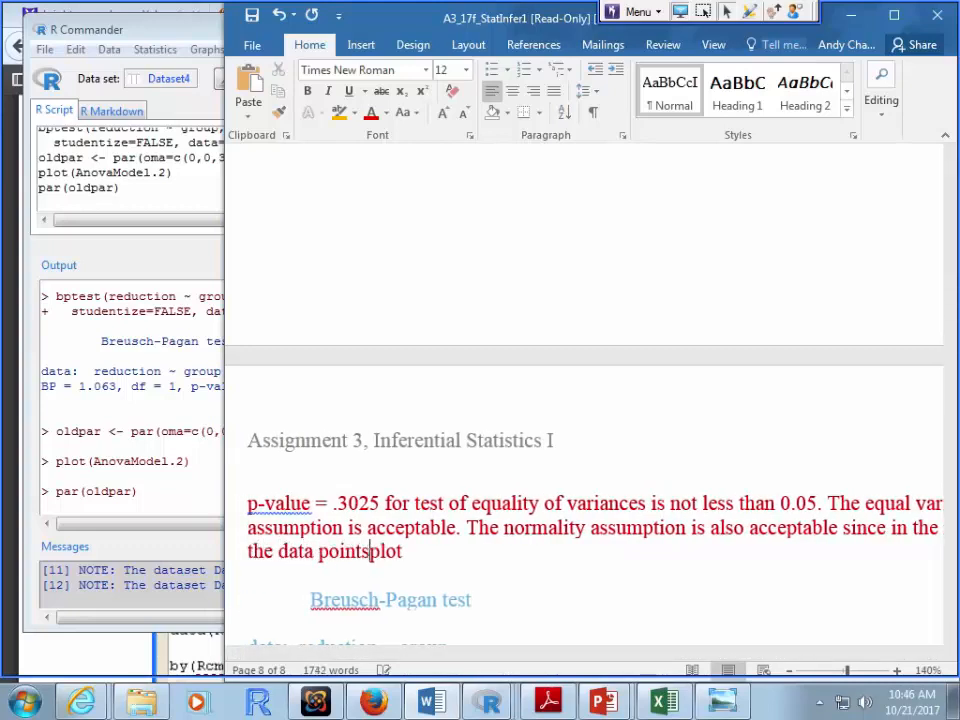
pyautogui.write(' form a')
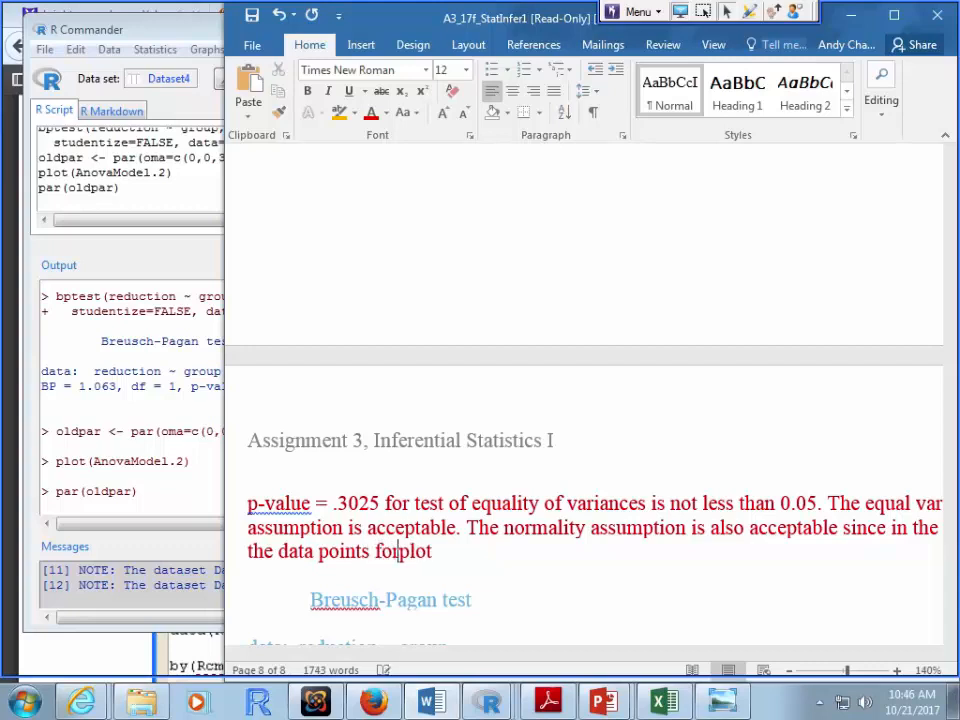
pyautogui.press('BackSpace')
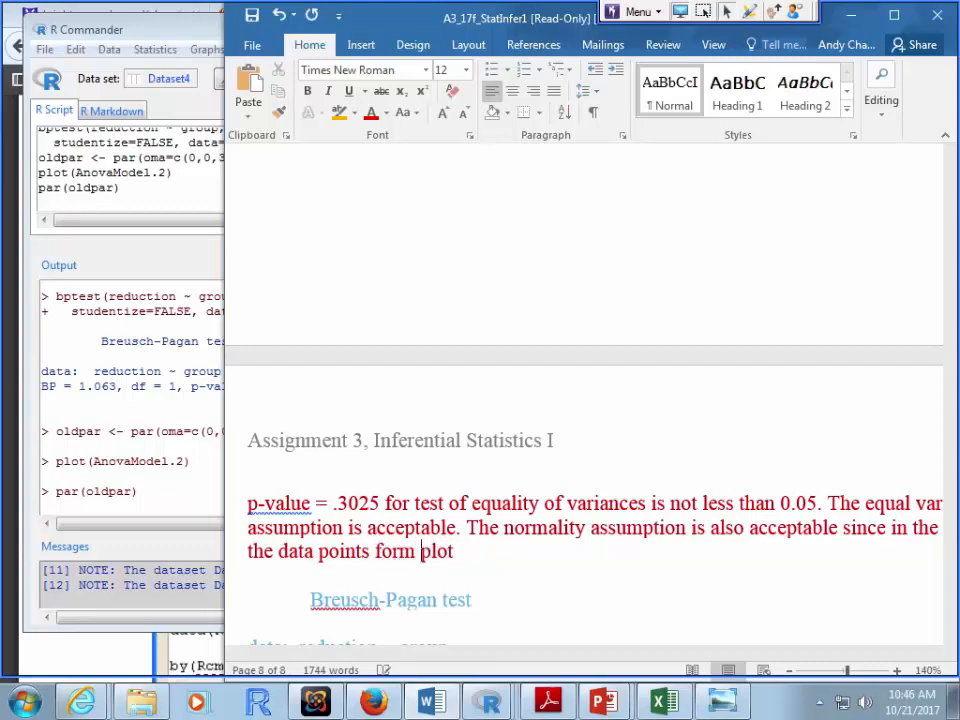
pyautogui.write('s')
pyautogui.press('BackSpace')
pyautogui.press('BackSpace')
pyautogui.write('a straigh')
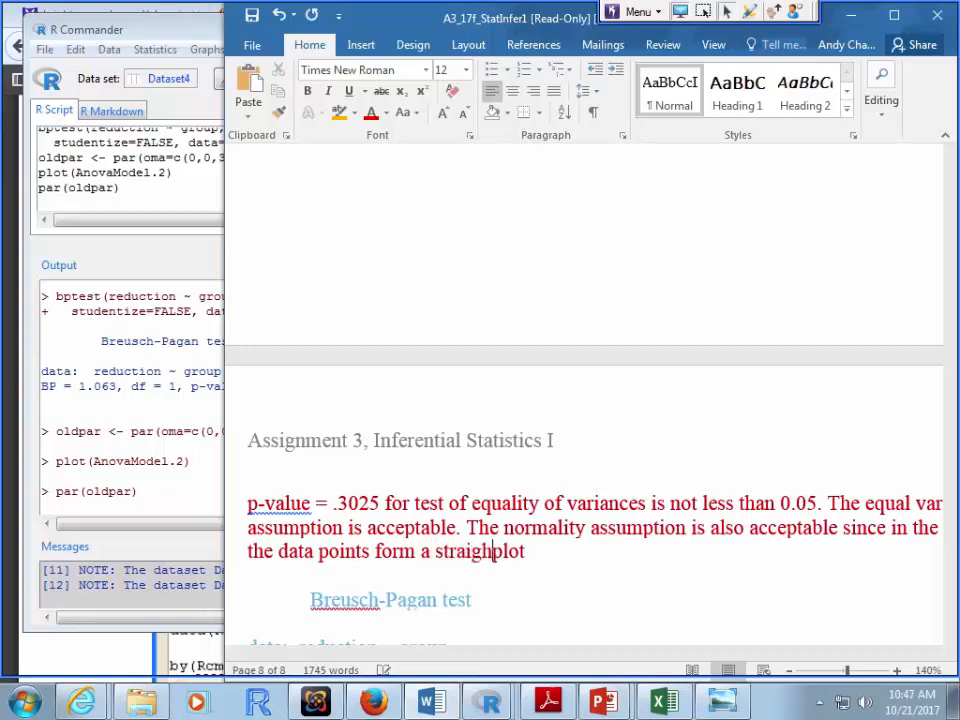
pyautogui.write('t line pat')
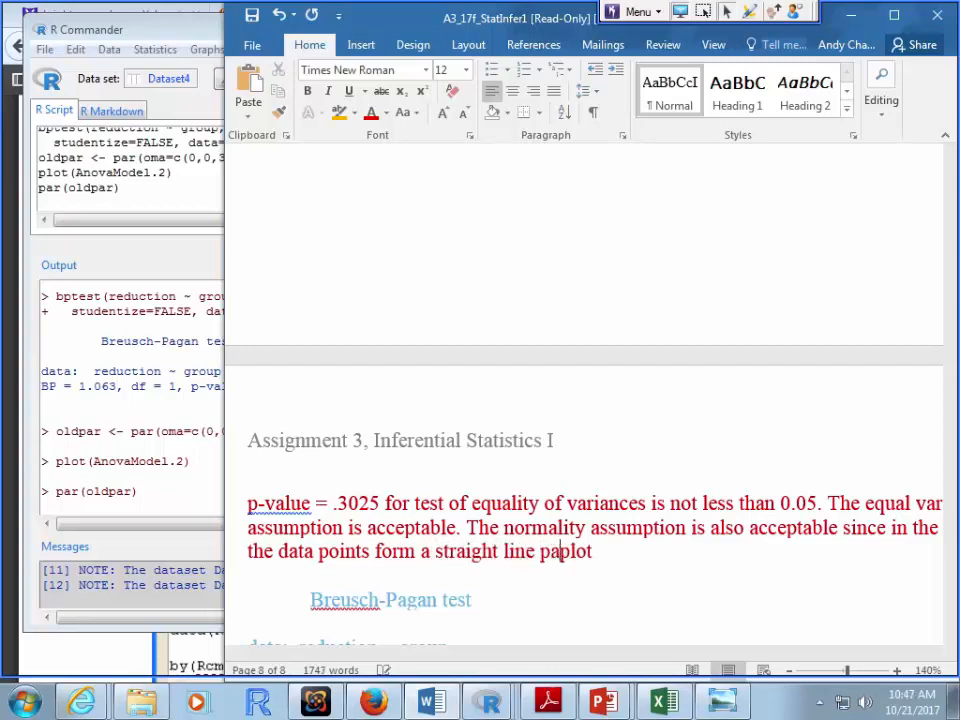
pyautogui.write('tern')
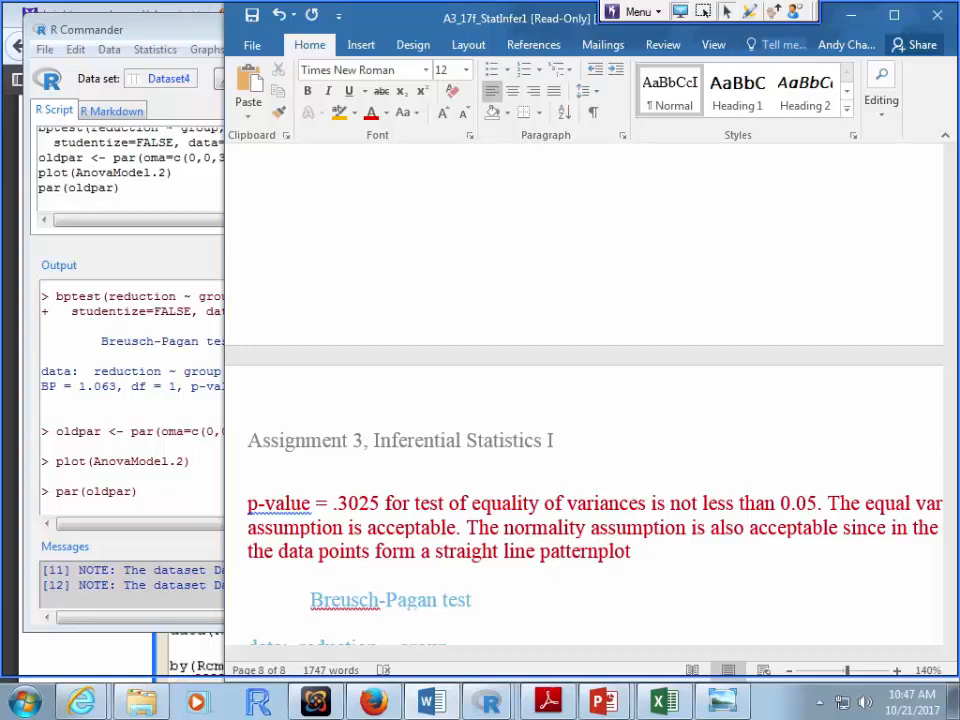
pyautogui.write(' .')
# Step: Move 'plot' after 'normal QQ' and add commas after 'since' and 'plot'
pyautogui.hotkey('shift', 'Right')
pyautogui.hotkey('shift', 'Right')
pyautogui.hotkey('shift', 'Right')
pyautogui.hotkey('shift', 'Right')
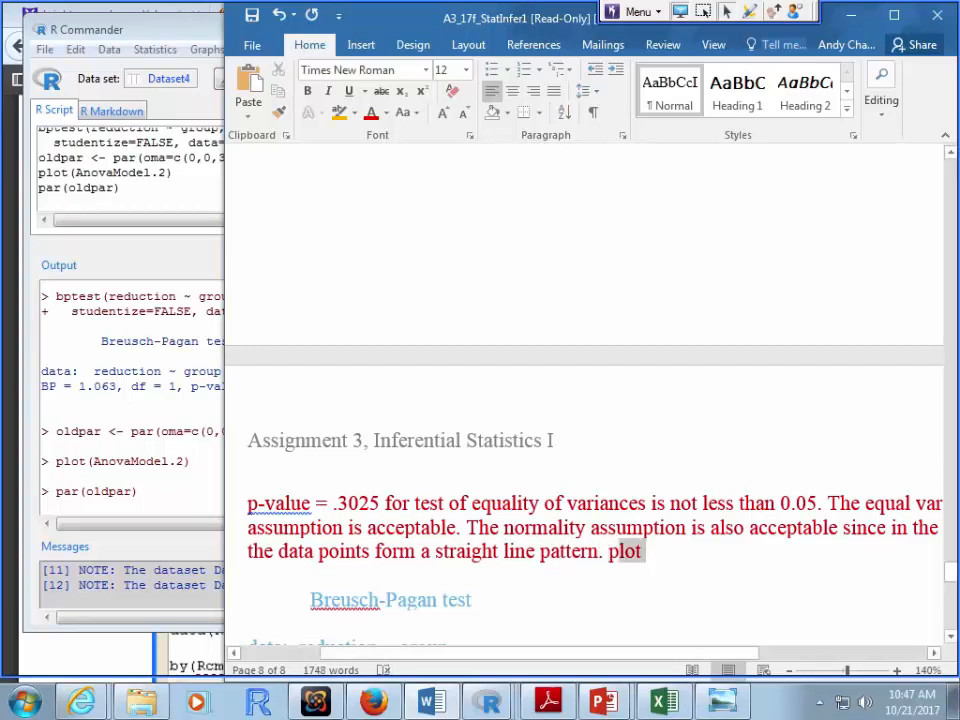
pyautogui.press('Delete')
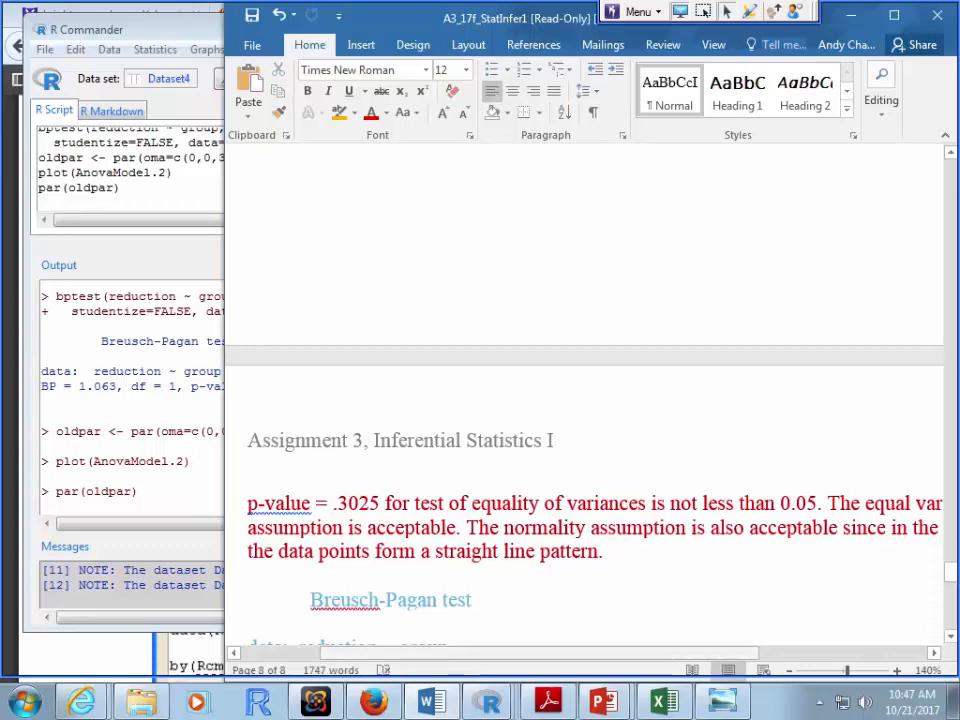
pyautogui.moveTo(541, 653); pyautogui.dragTo(489, 653)
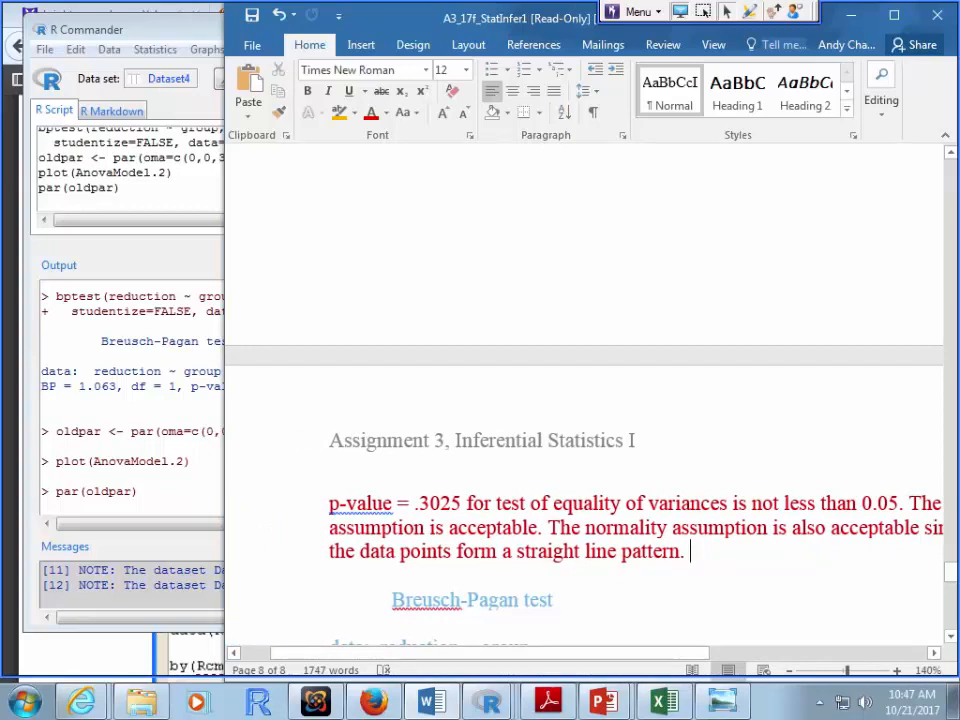
pyautogui.moveTo(489, 653); pyautogui.dragTo(706, 653)
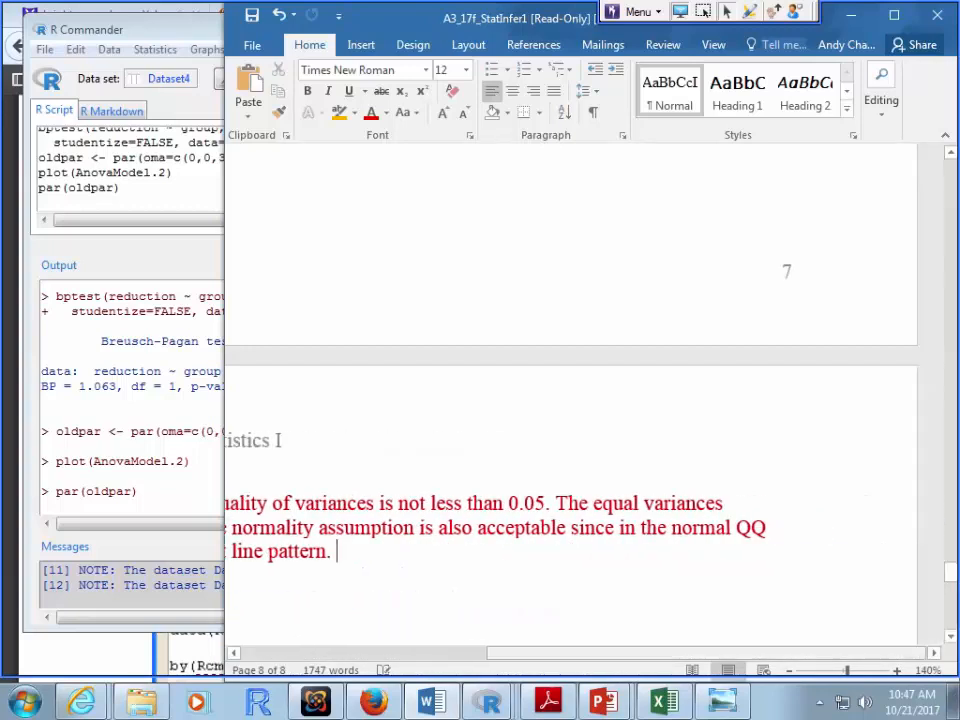
pyautogui.hotkey('ctrl', 'v')
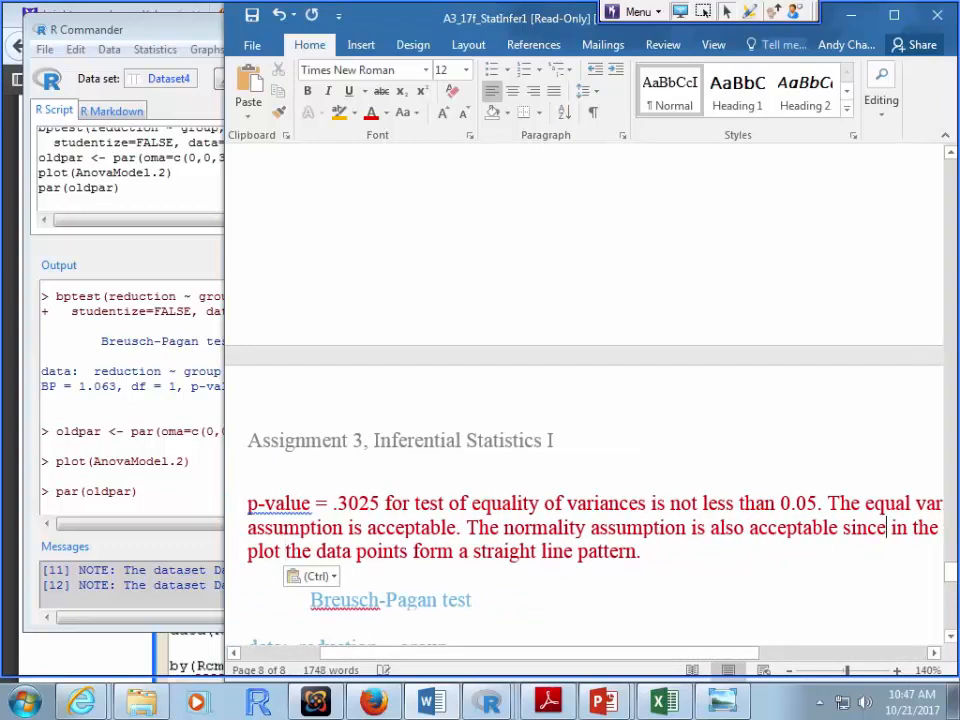
pyautogui.click(882, 527)
pyautogui.write(',')
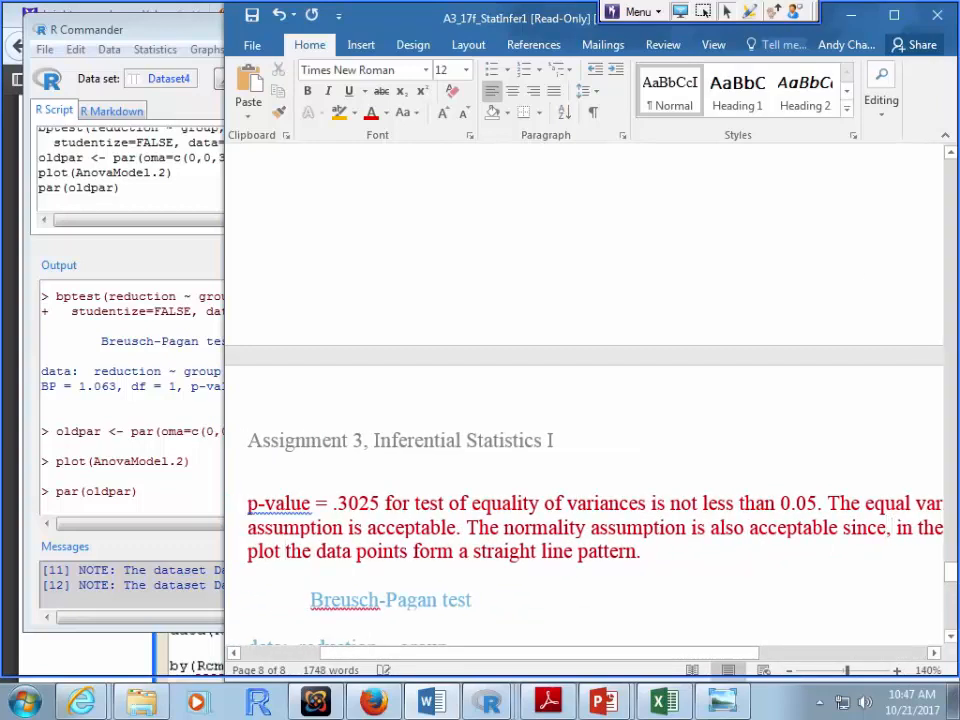
pyautogui.click(283, 551)
pyautogui.write(',')
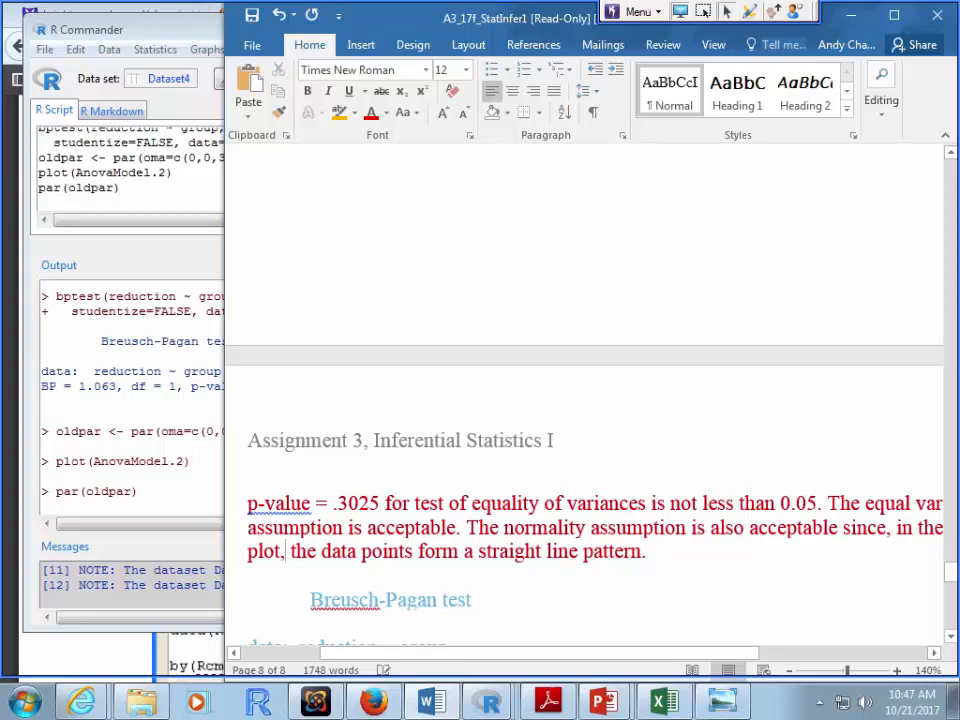
pyautogui.press('End')
# Step: Scroll down to part c's Tukey question and move and widen the Word window
pyautogui.scroll(-4, 585, 400)
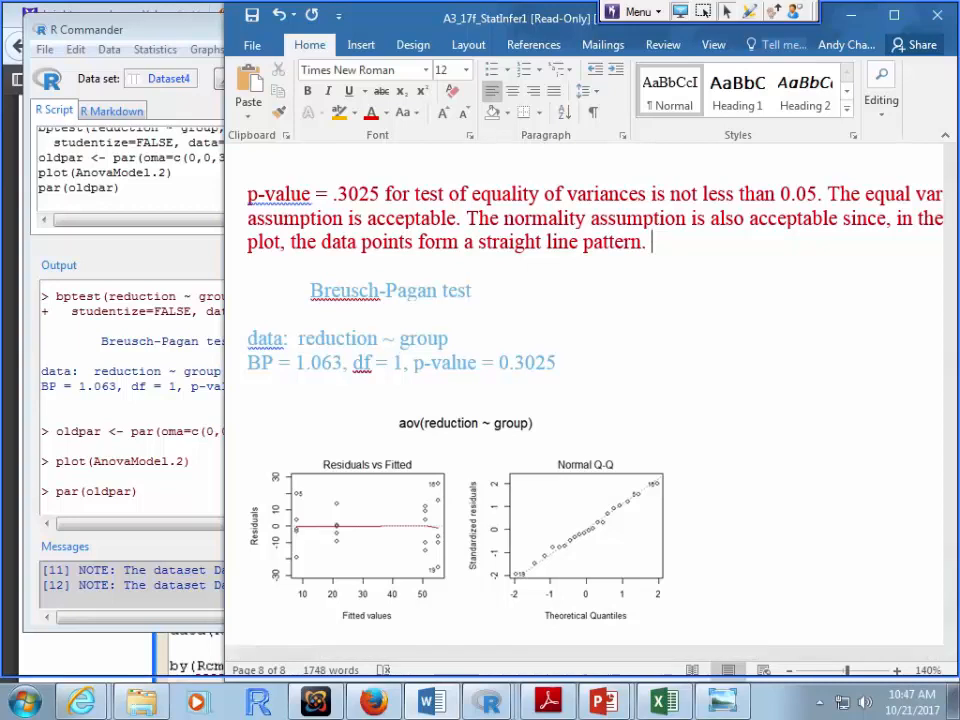
pyautogui.scroll(-5, 590, 400)
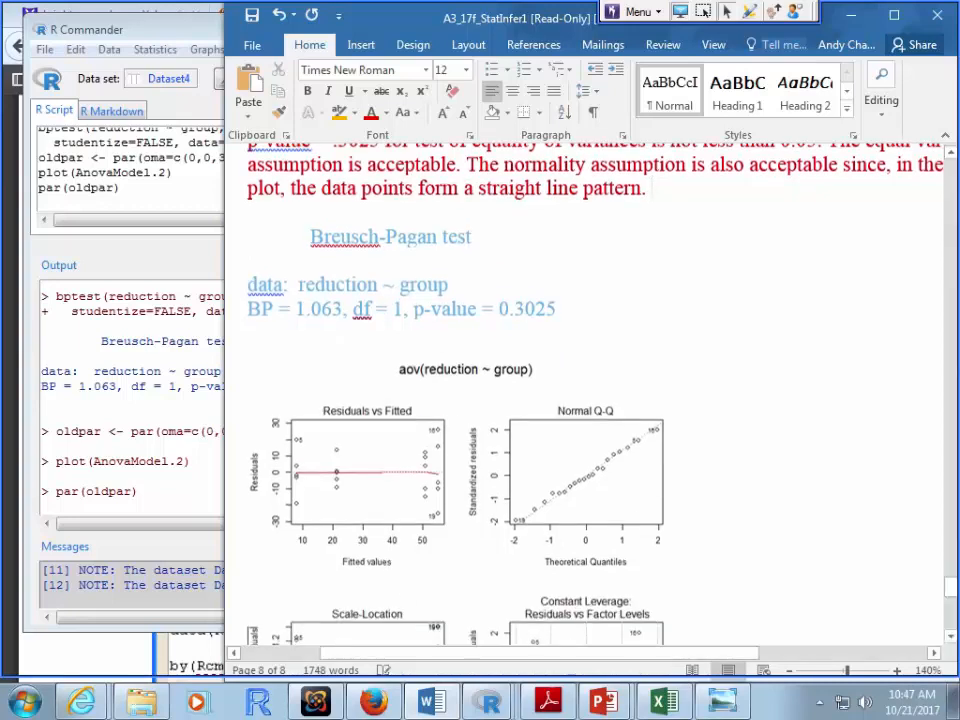
pyautogui.scroll(-2, 590, 400)
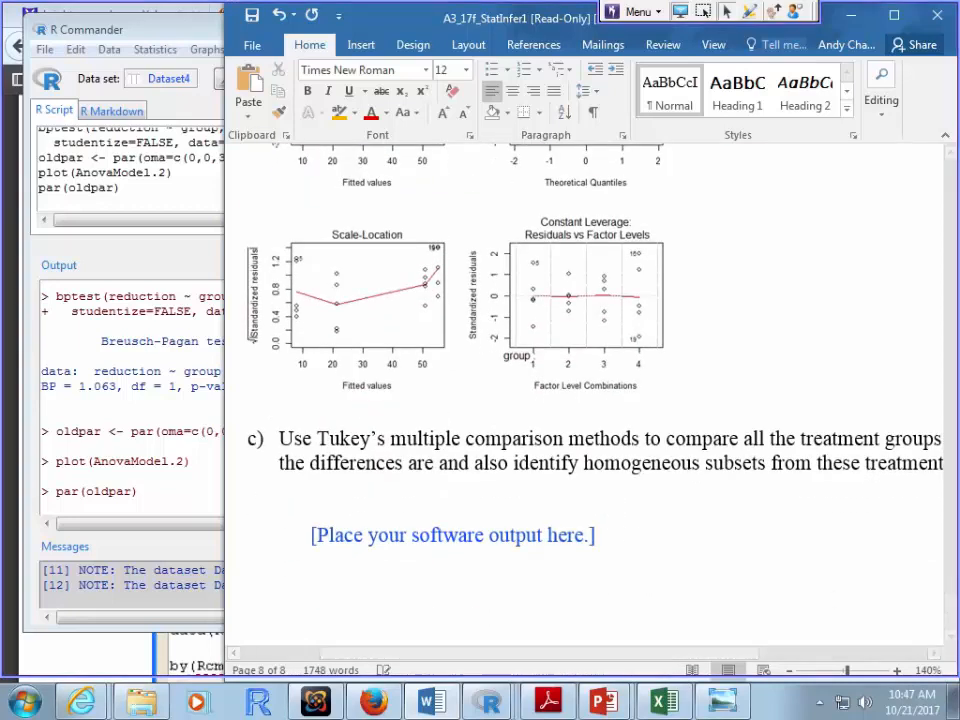
pyautogui.moveTo(520, 18); pyautogui.dragTo(365, 18)
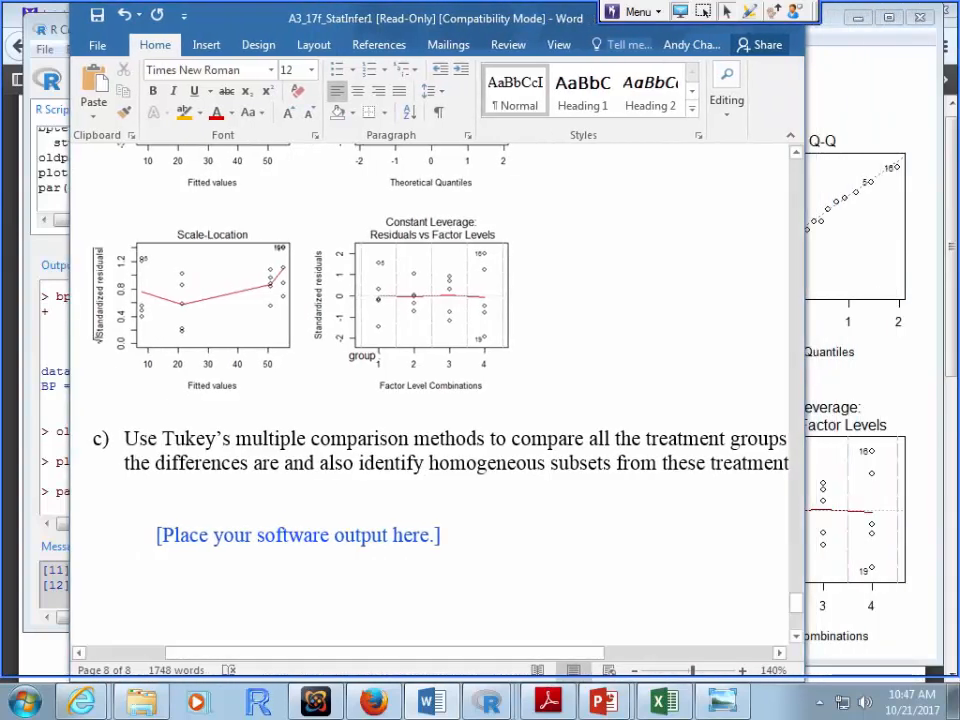
pyautogui.moveTo(804, 400); pyautogui.dragTo(902, 400)
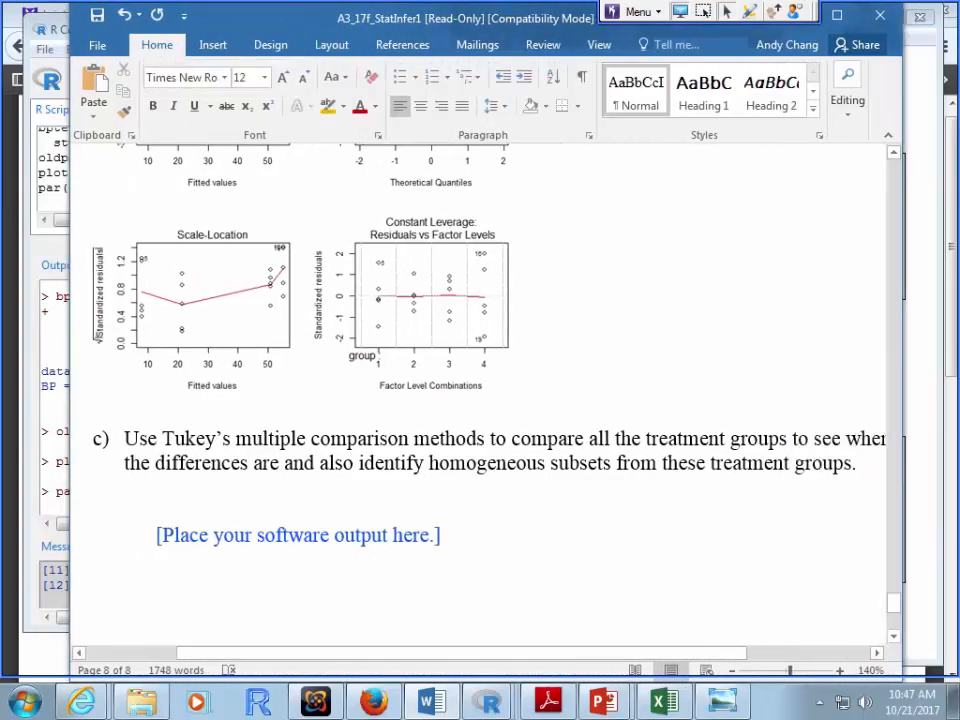
pyautogui.click(487, 702)
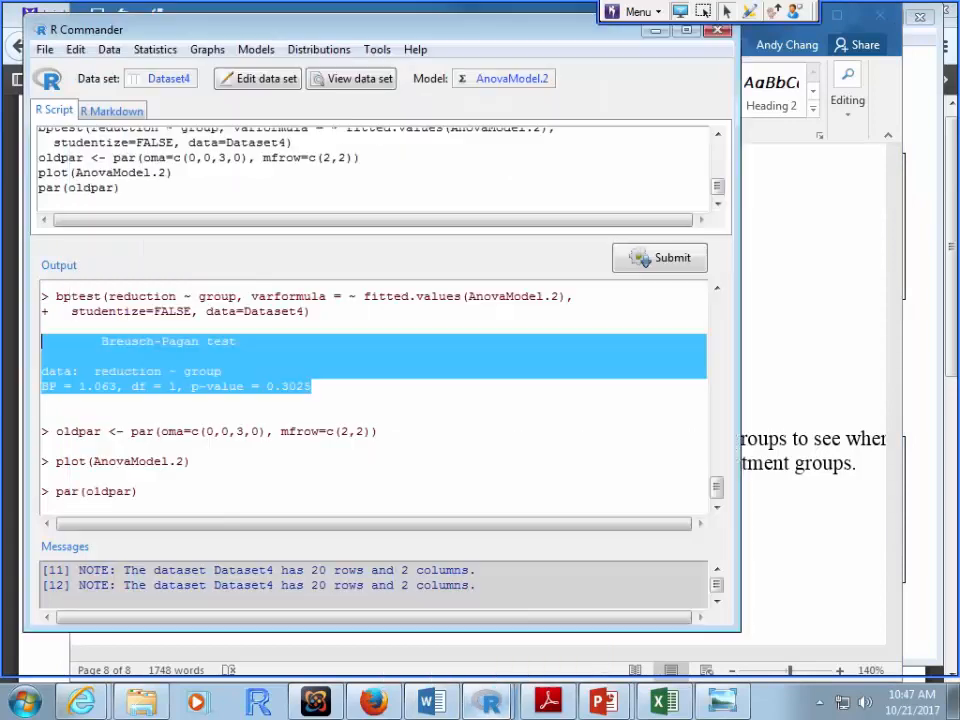
# Step: Scroll R Commander's output to the Tukey contrasts, confidence intervals and group letters a and b
pyautogui.click(449, 628)
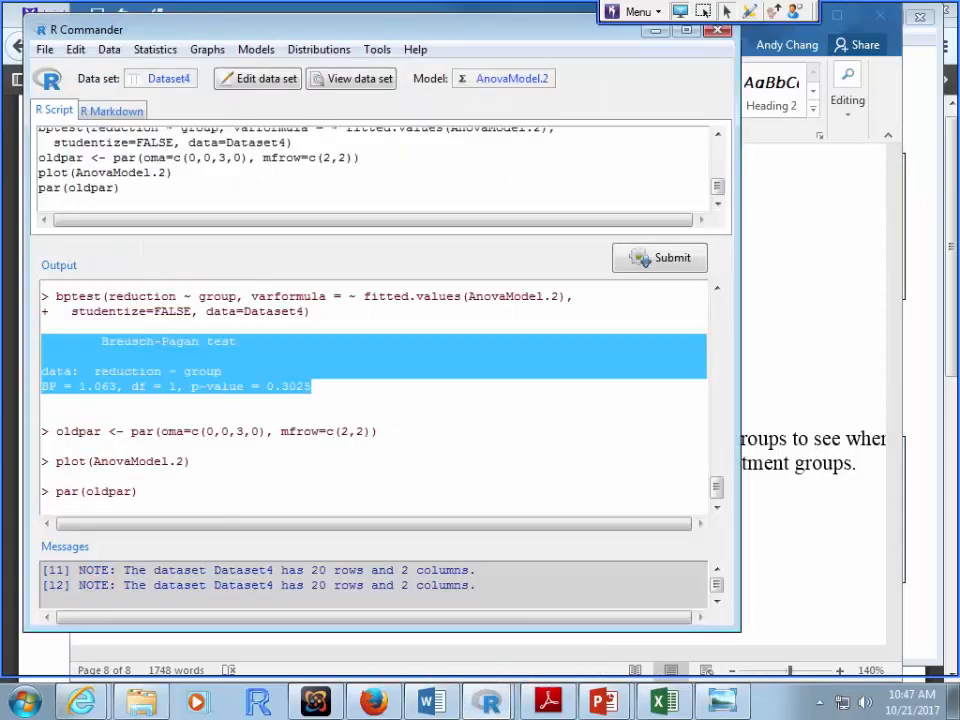
pyautogui.click(380, 432)
pyautogui.scroll(9, 380, 432)
pyautogui.scroll(3, 380, 432)
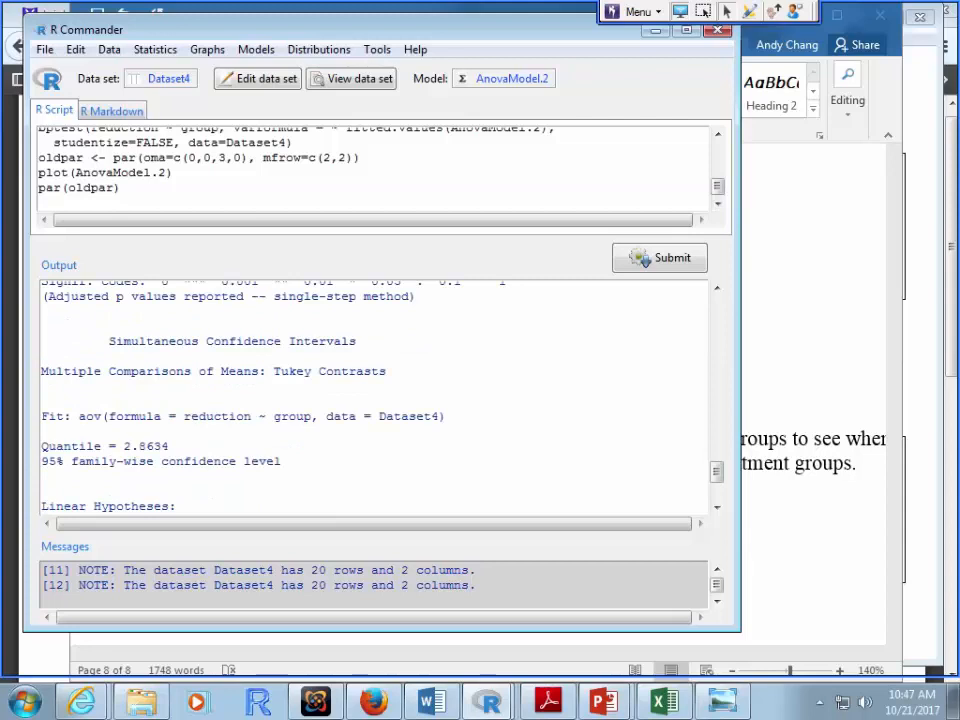
pyautogui.scroll(7, 380, 432)
pyautogui.scroll(10, 380, 432)
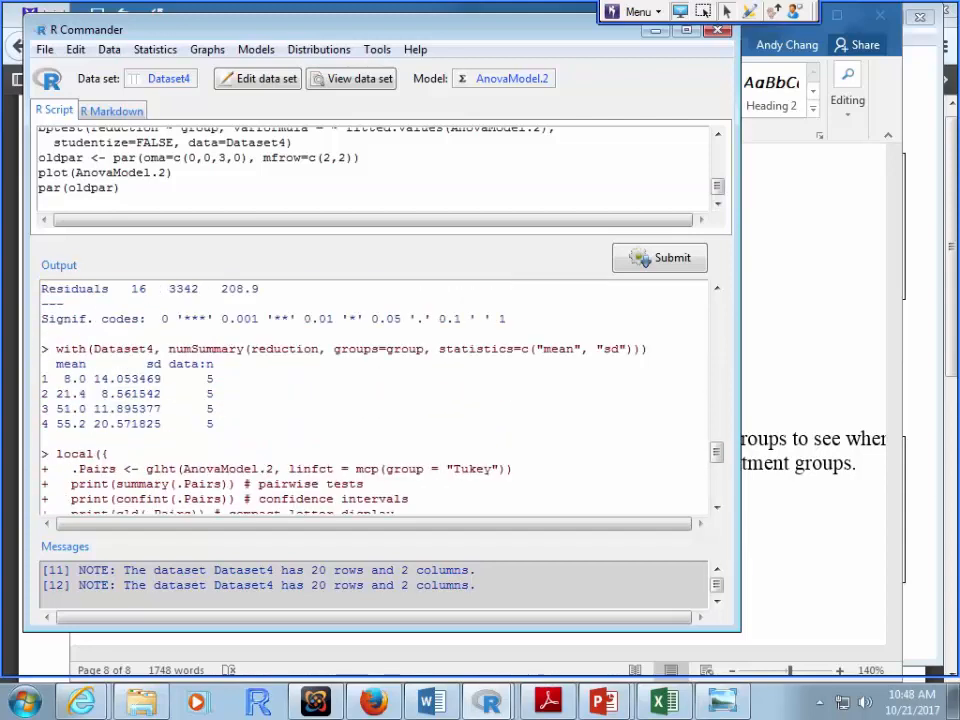
pyautogui.scroll(1, 380, 432)
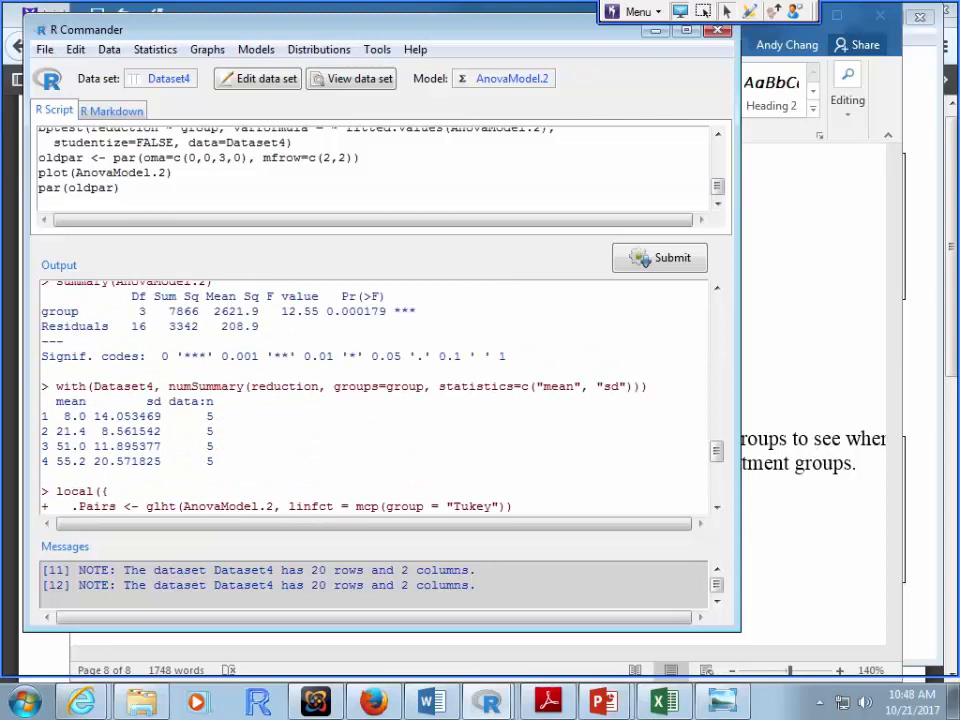
pyautogui.scroll(-8, 375, 400)
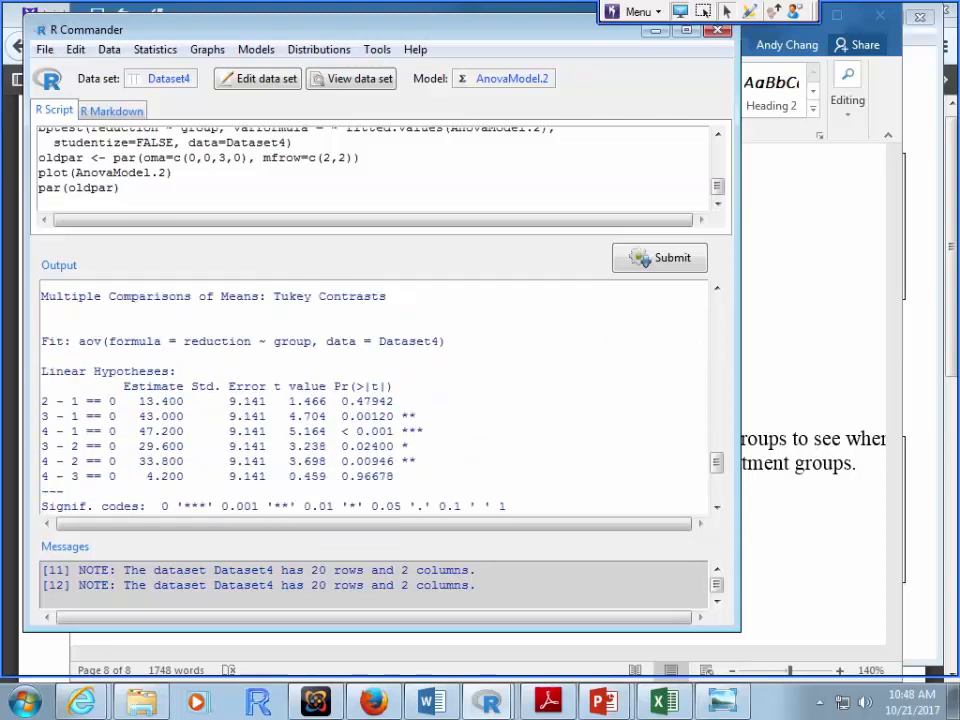
pyautogui.scroll(-2, 375, 400)
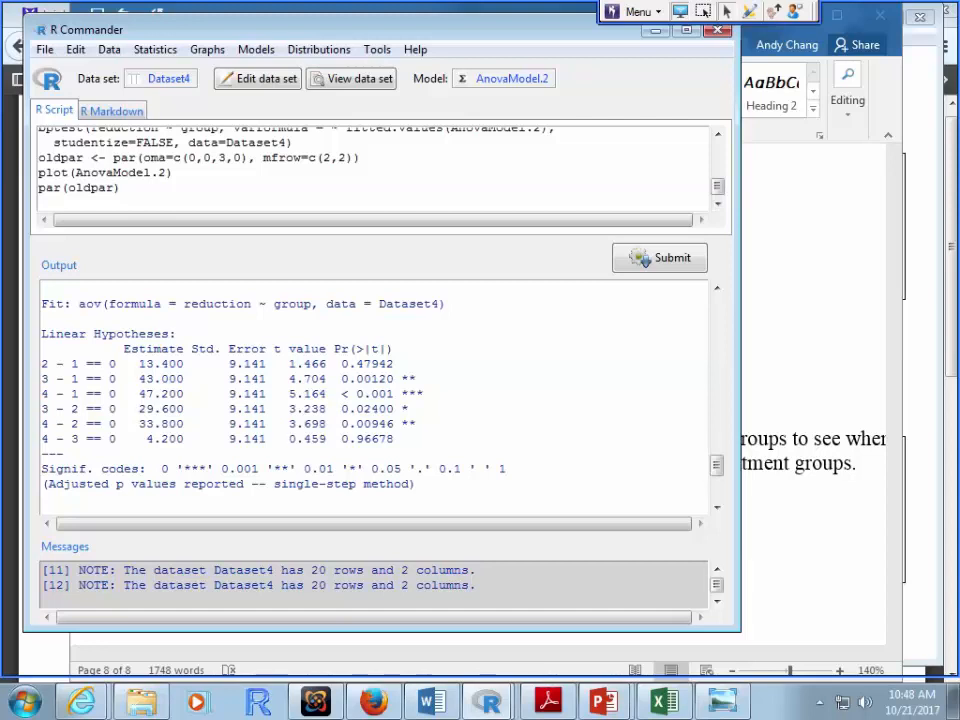
pyautogui.scroll(-6, 373, 398)
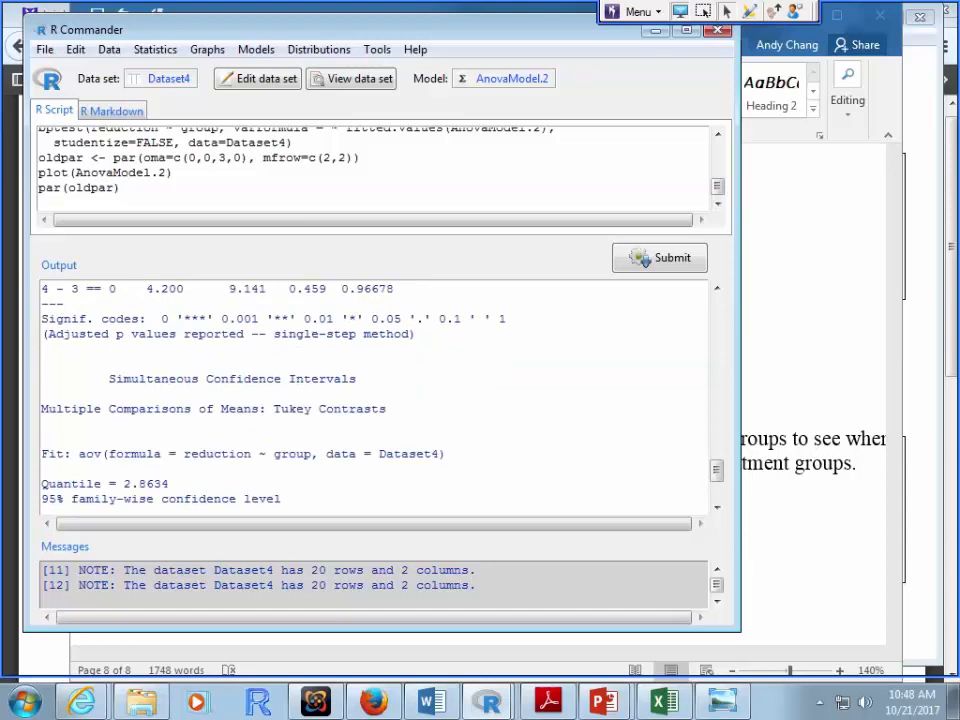
pyautogui.scroll(-3, 373, 398)
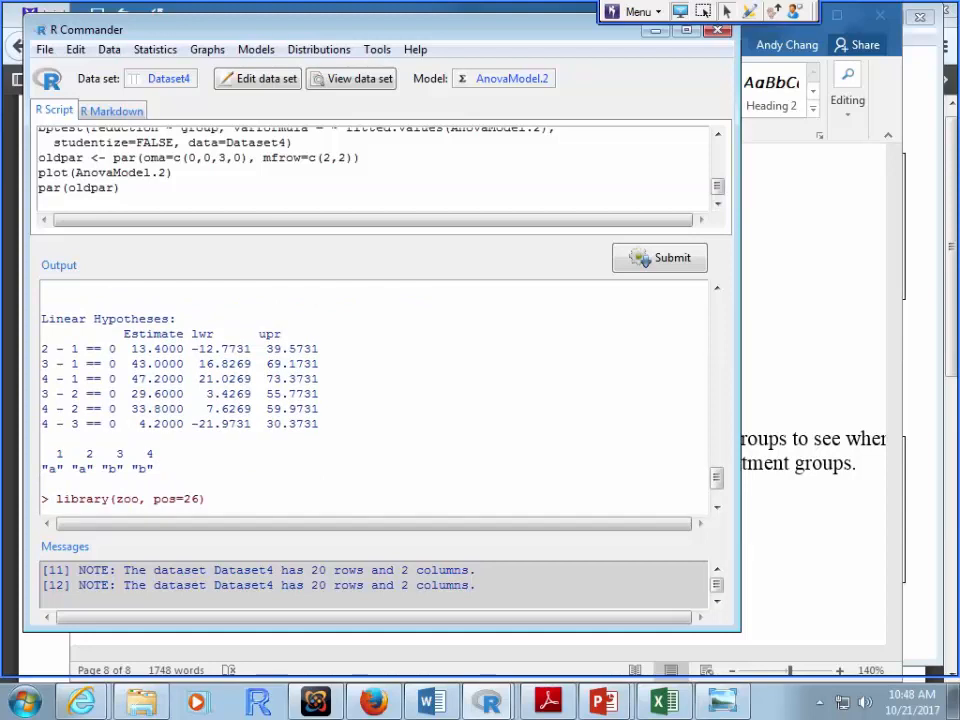
pyautogui.moveTo(48, 454); pyautogui.dragTo(100, 454)
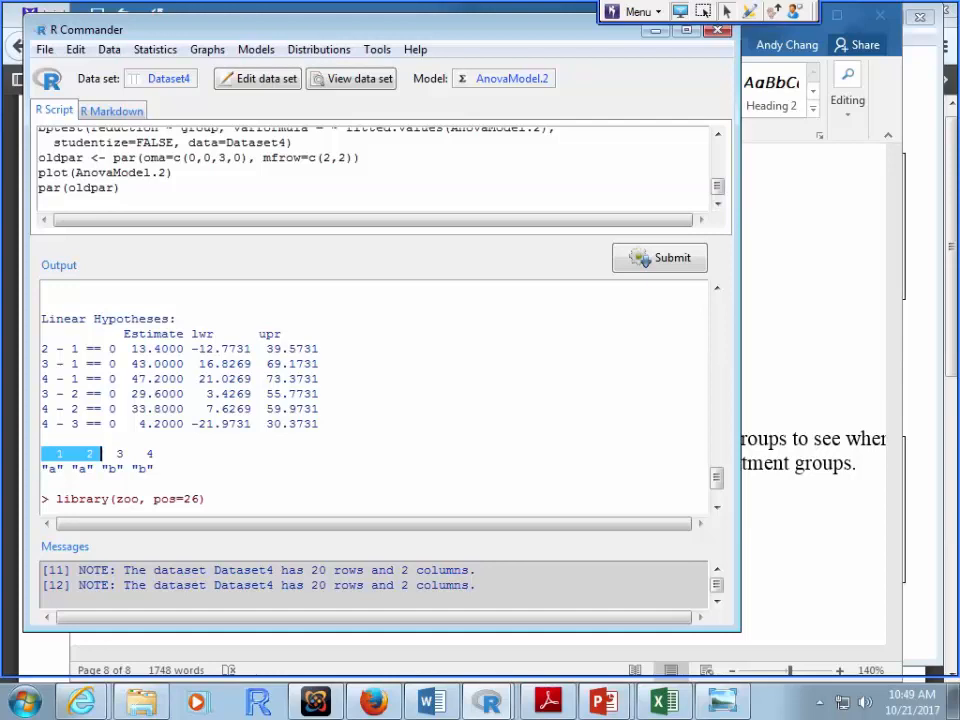
pyautogui.moveTo(160, 453); pyautogui.dragTo(108, 453)
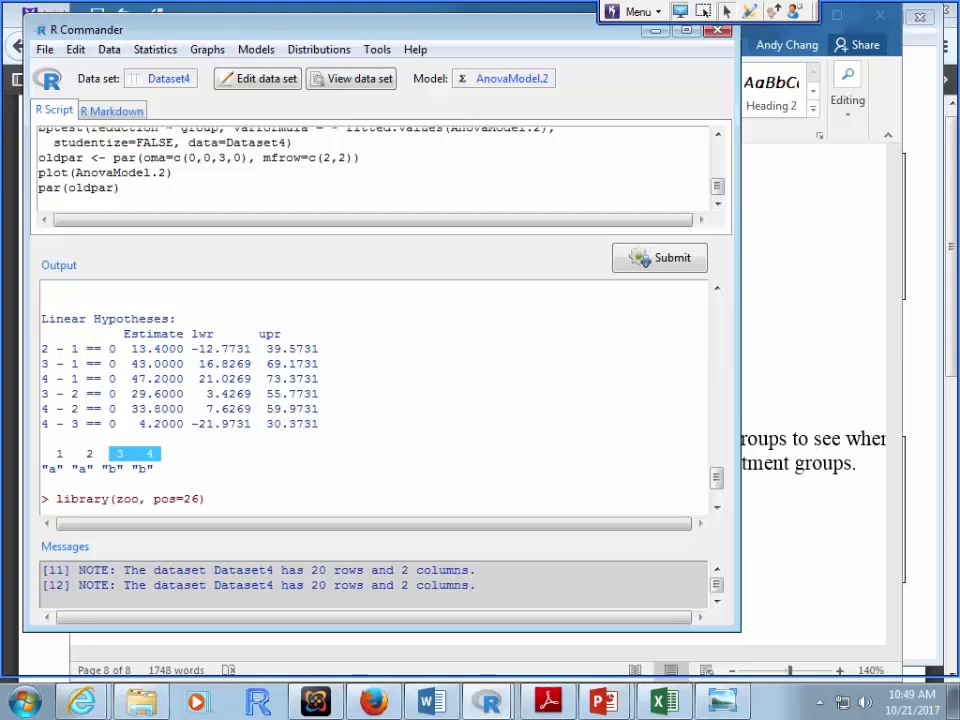
pyautogui.scroll(2, 375, 400)
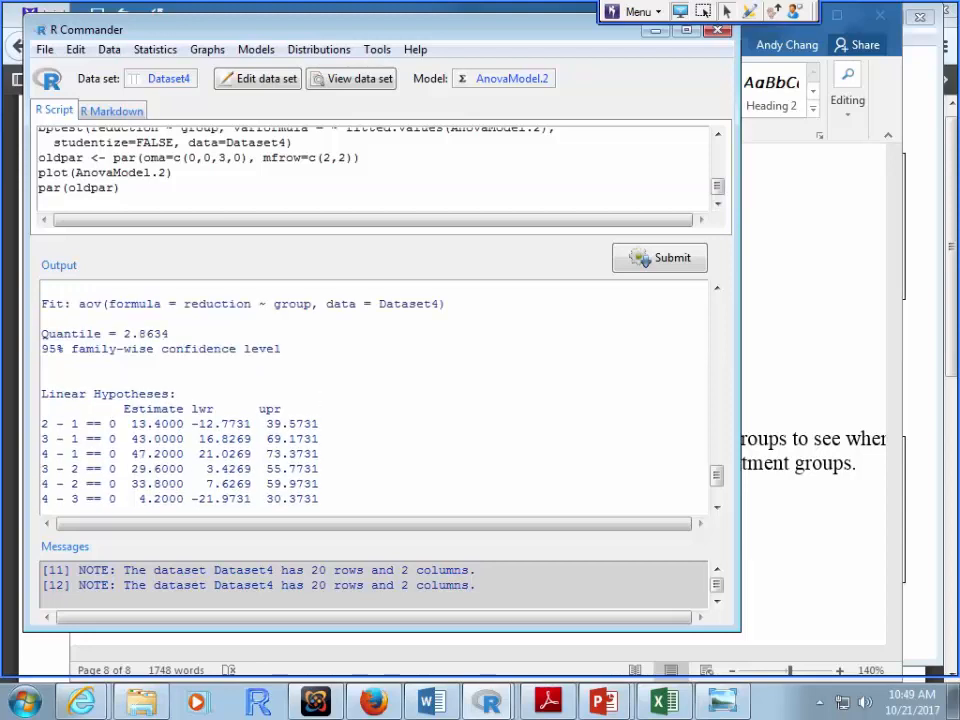
# Step: Review the Word assignment from the LDL table's Medium Dosage Level column down to part c
pyautogui.click(432, 702)
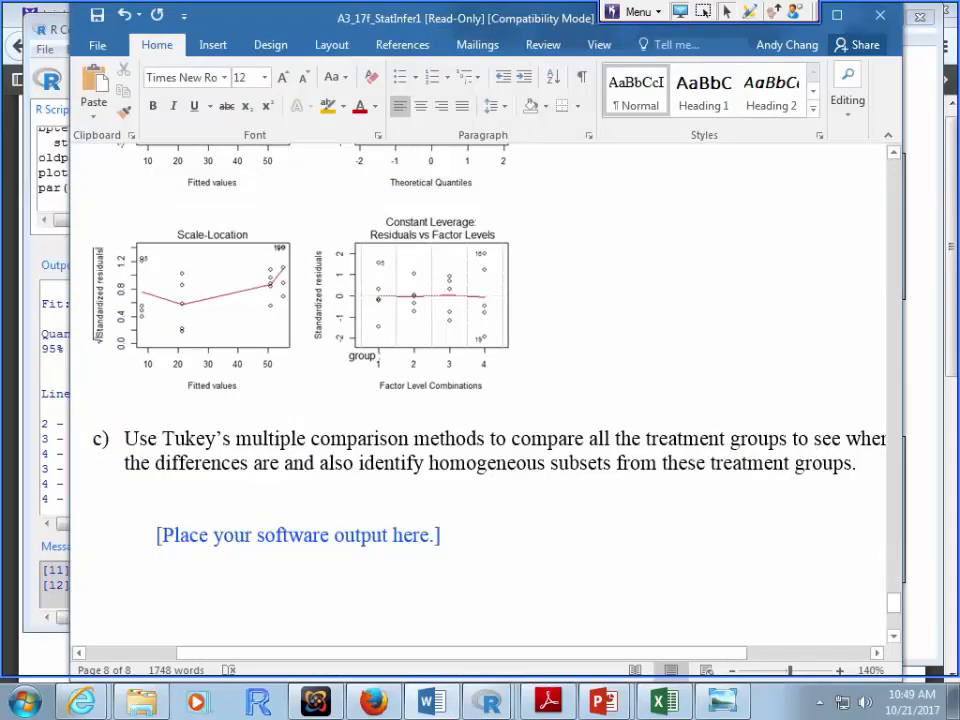
pyautogui.scroll(5, 480, 400)
pyautogui.scroll(15, 480, 400)
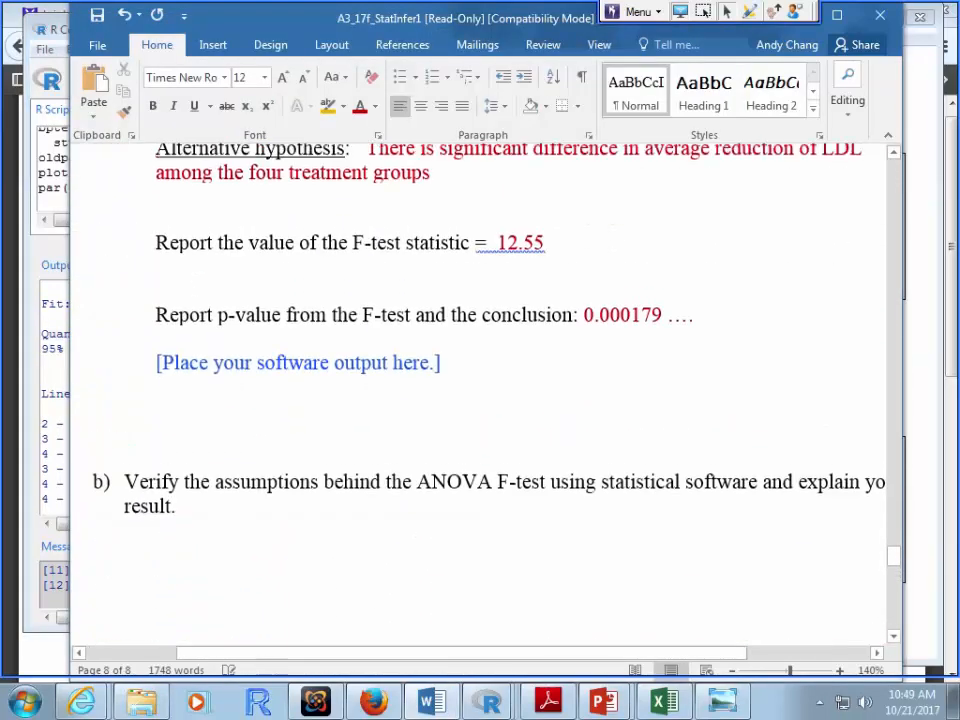
pyautogui.scroll(1, 480, 400)
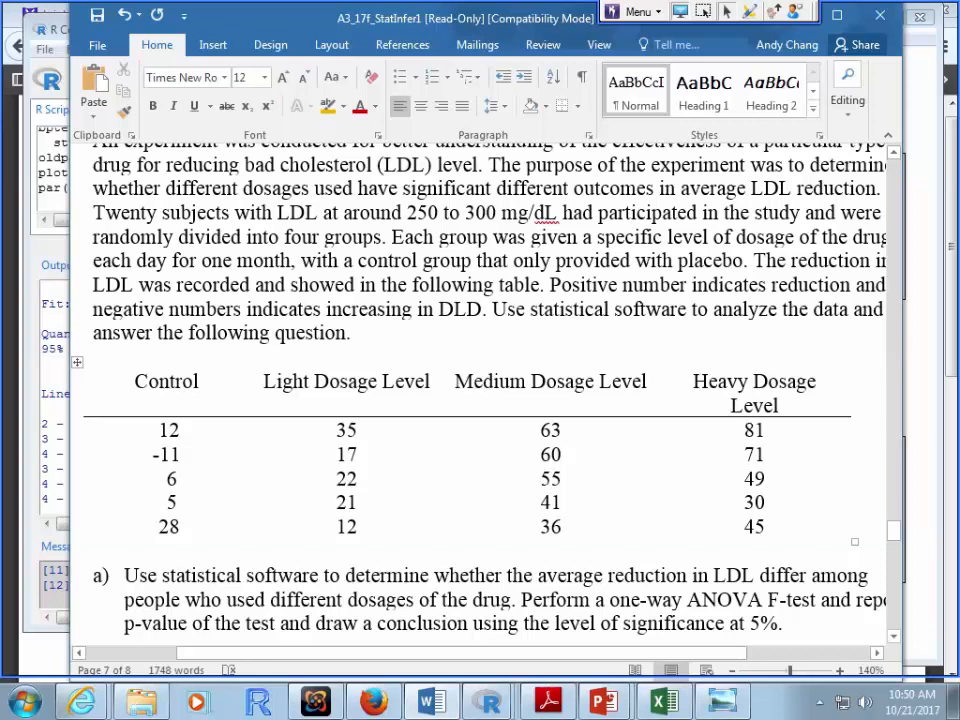
pyautogui.moveTo(455, 381); pyautogui.dragTo(650, 381)
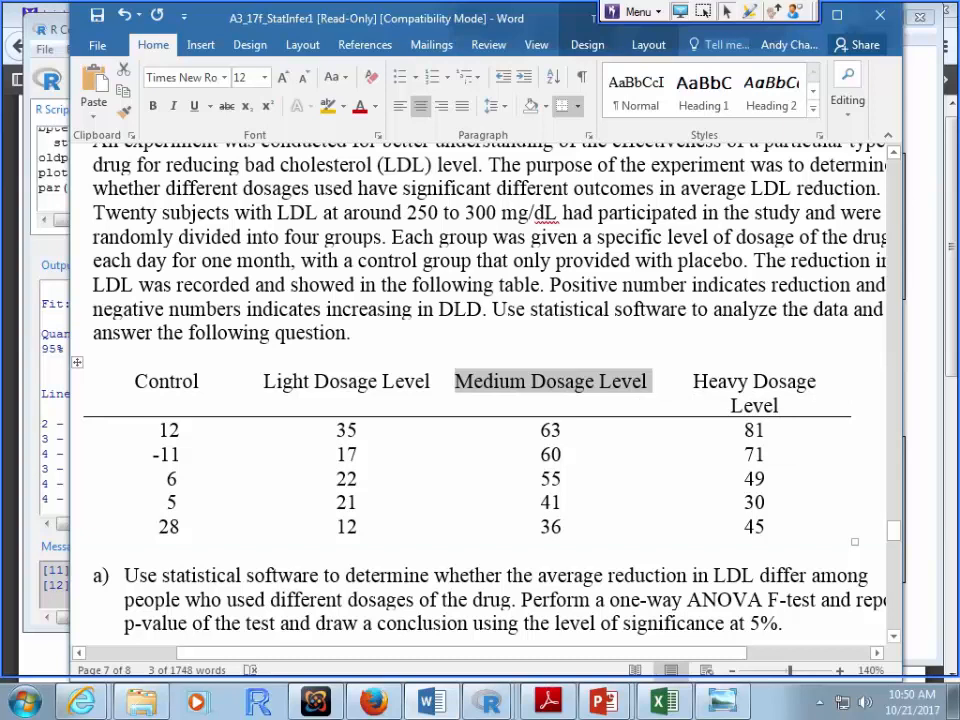
pyautogui.scroll(-8, 480, 390)
pyautogui.scroll(-8, 480, 390)
pyautogui.scroll(-15, 480, 390)
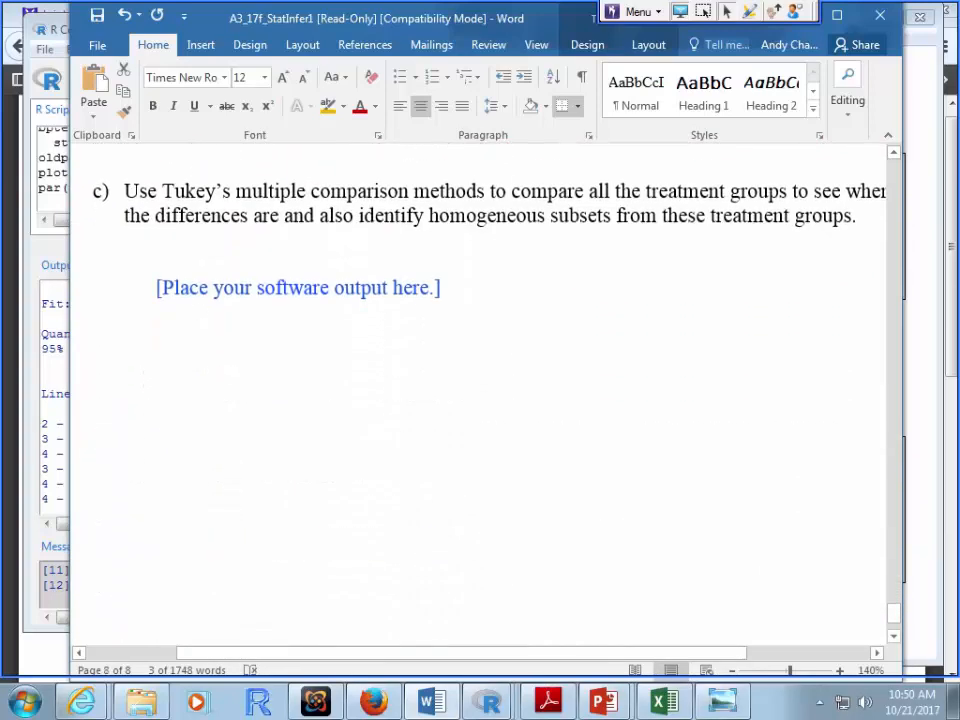
pyautogui.scroll(1, 480, 390)
pyautogui.scroll(-3, 480, 390)
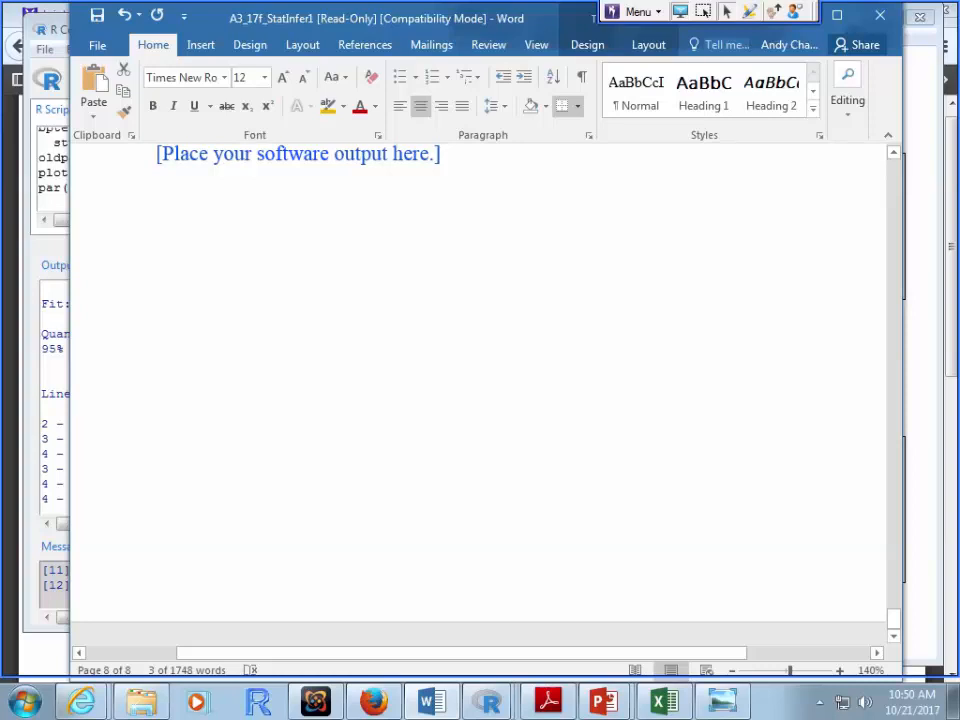
# Step: Bring R Graphics: Device 2 with the aov(reduction ~ group) residual plots to the front
pyautogui.moveTo(489, 701)
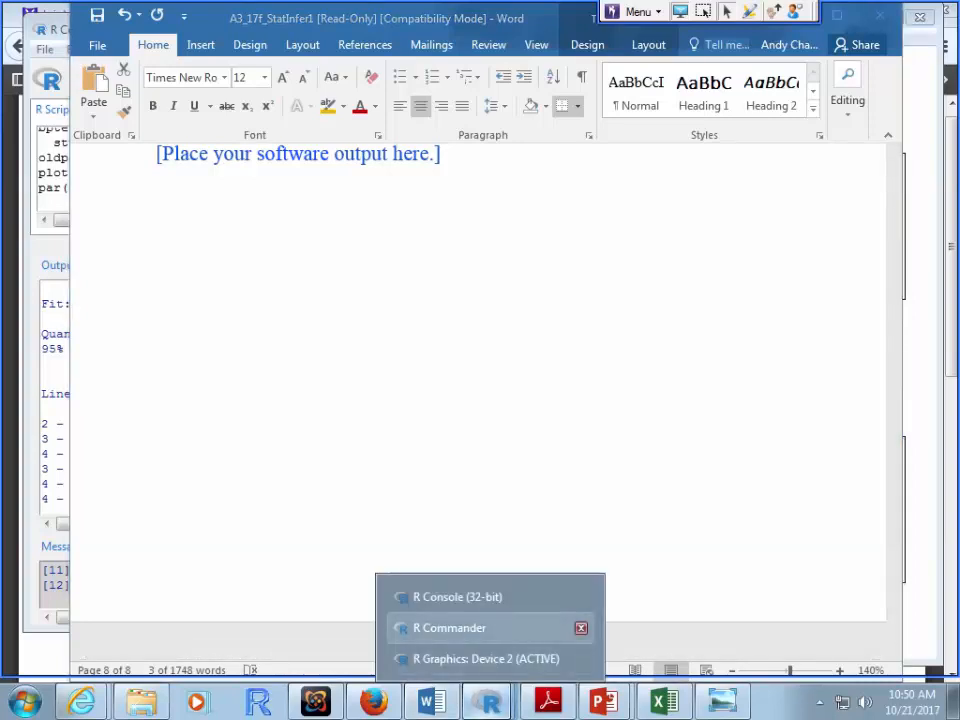
pyautogui.scroll(2, 480, 390)
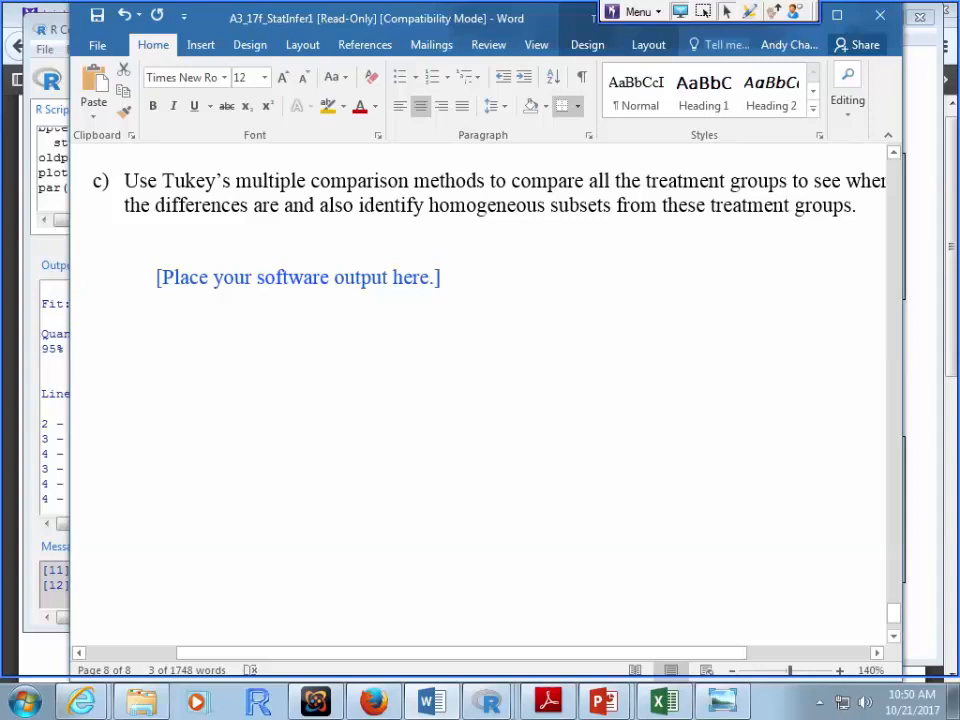
pyautogui.click(489, 701)
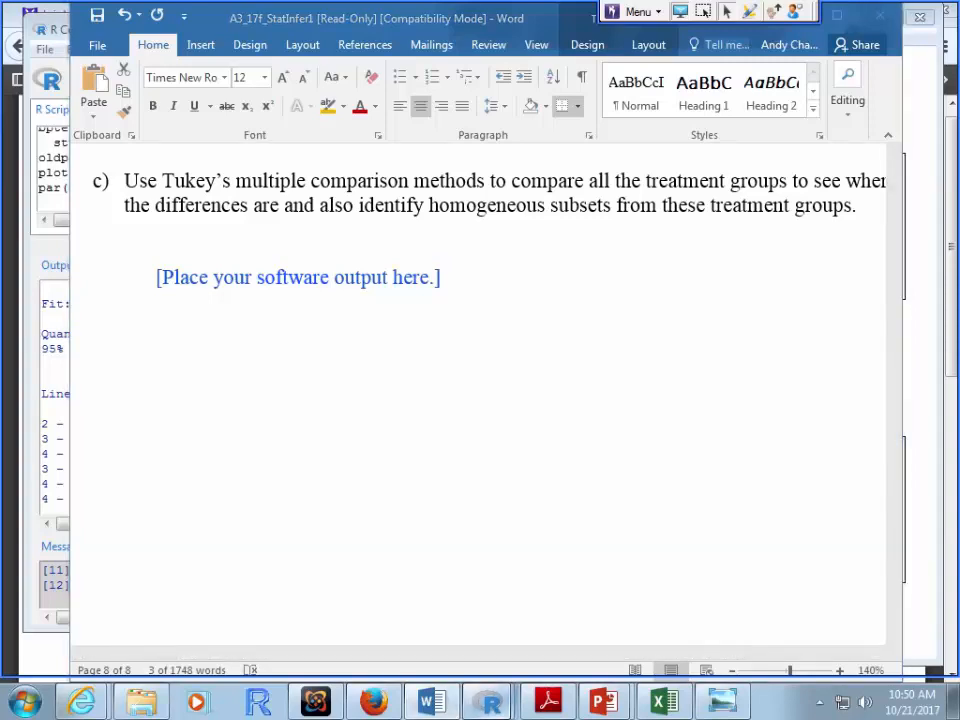
pyautogui.click(486, 658)
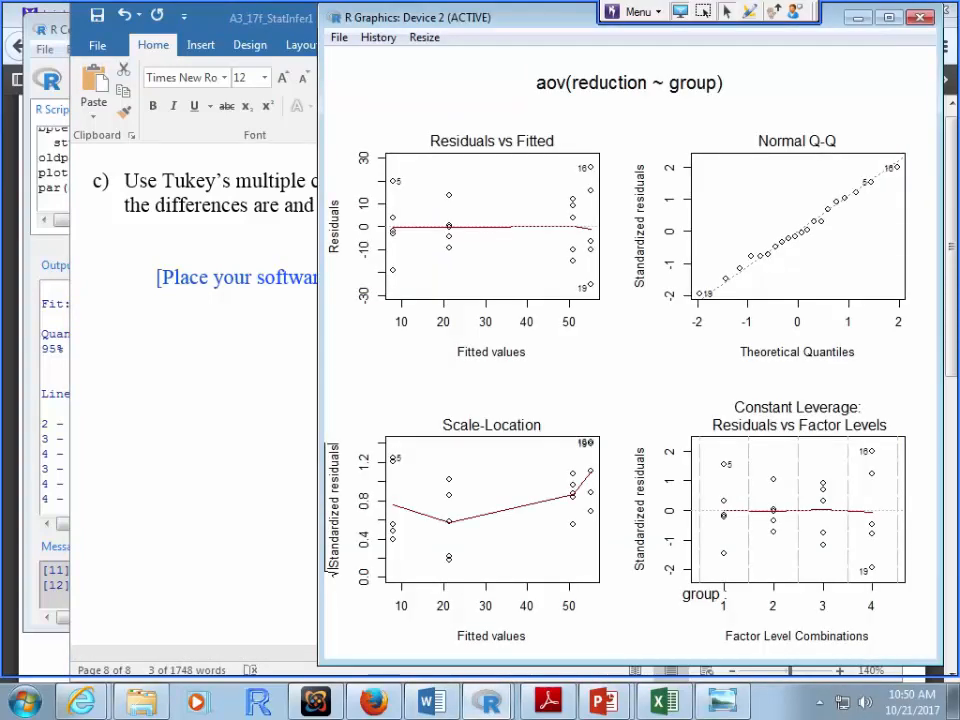
# Step: Copy R Commander's output from '95% family-wise confidence level' through the group letters, then return to Word
pyautogui.click(489, 701)
pyautogui.click(452, 626)
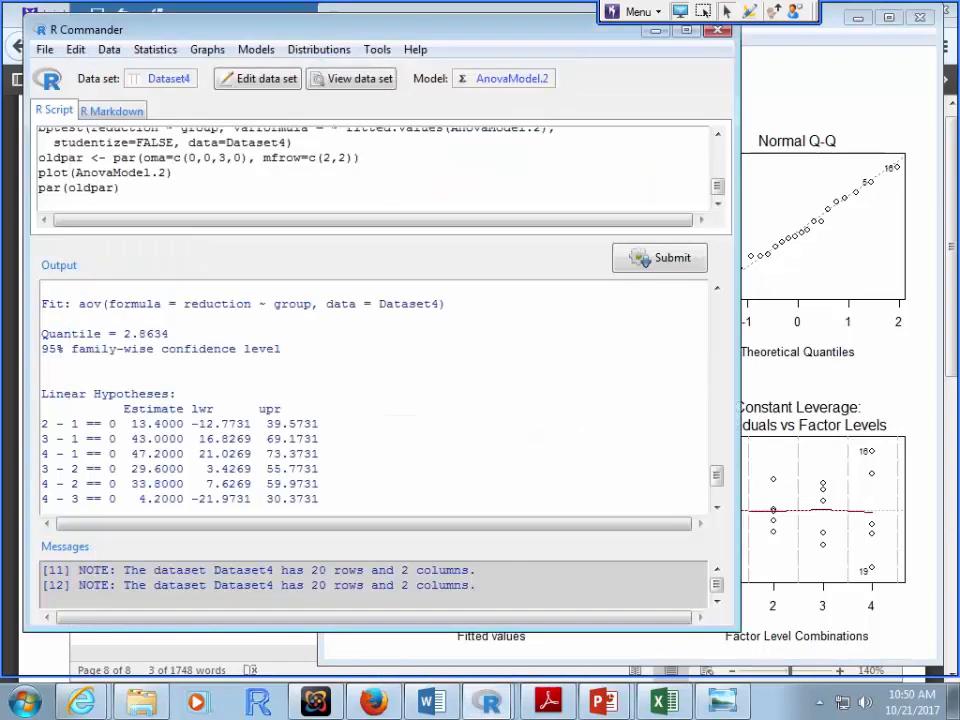
pyautogui.moveTo(41, 393); pyautogui.dragTo(115, 468)
pyautogui.click(43, 379)
pyautogui.moveTo(42, 349); pyautogui.dragTo(41, 320)
pyautogui.hotkey('ctrl', 'c')
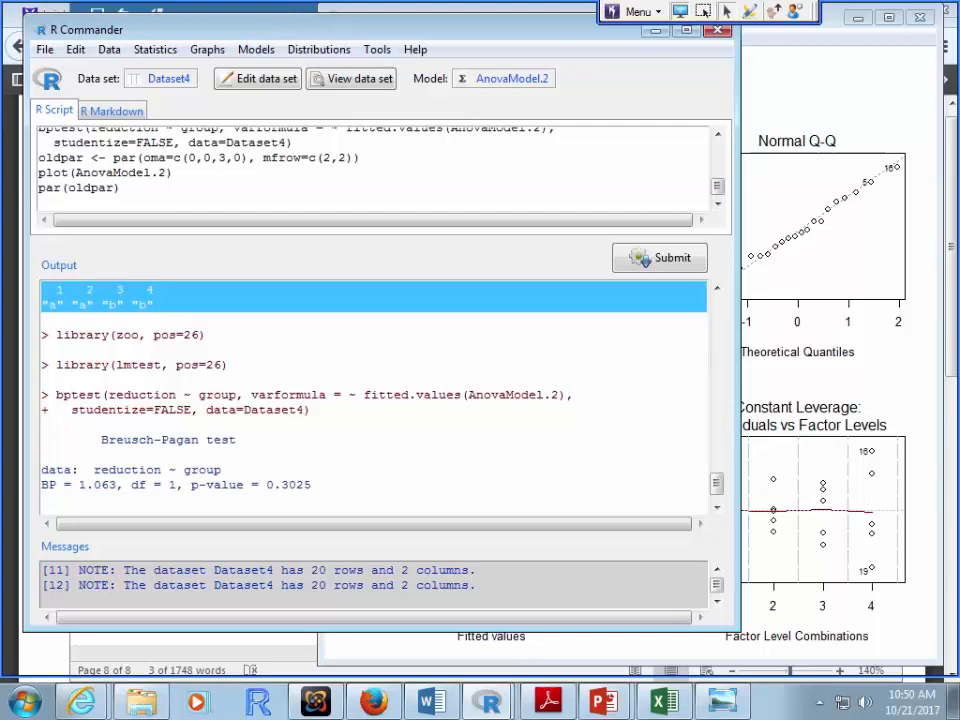
pyautogui.hotkey('alt', 'Tab')
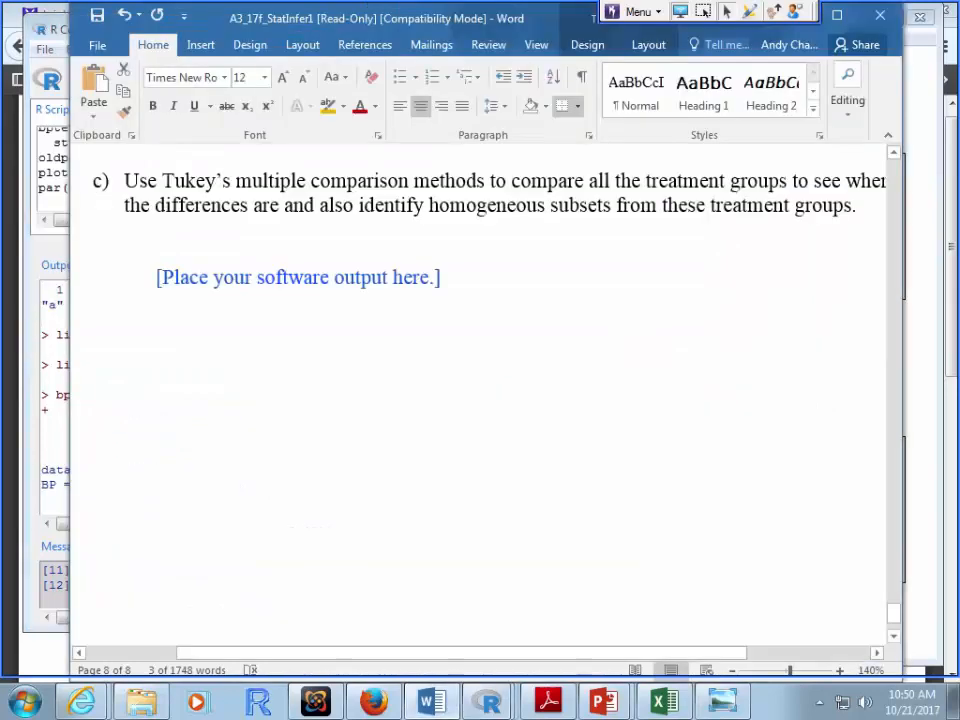
# Step: Paste the Tukey confidence intervals and group letters under part c and colour them dark red
pyautogui.hotkey('ctrl', 'v')
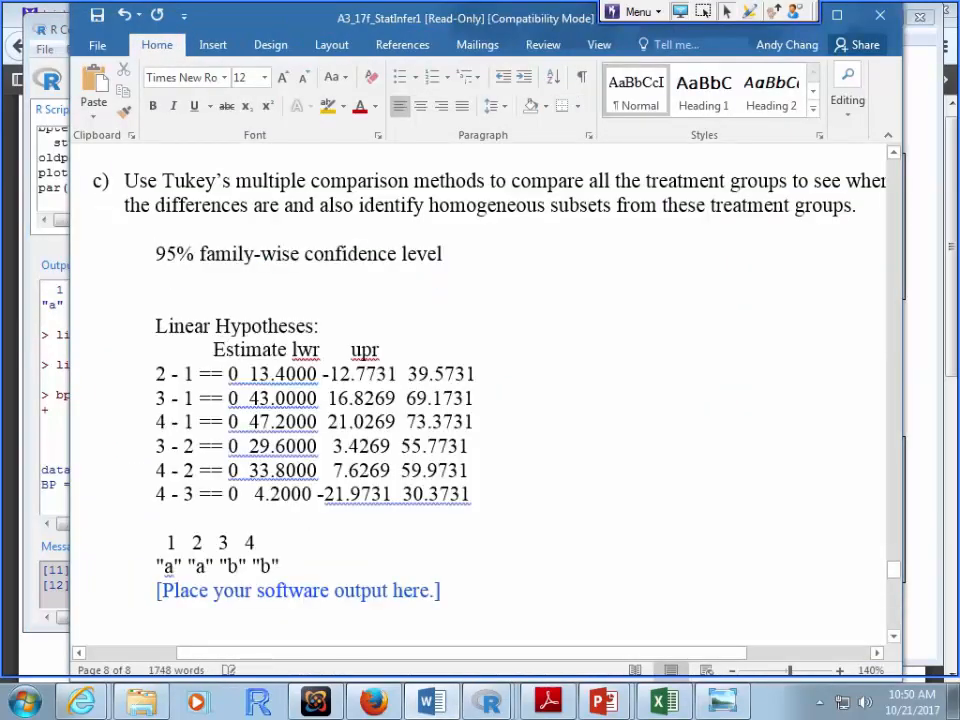
pyautogui.moveTo(156, 254); pyautogui.dragTo(156, 588)
pyautogui.click(360, 106)
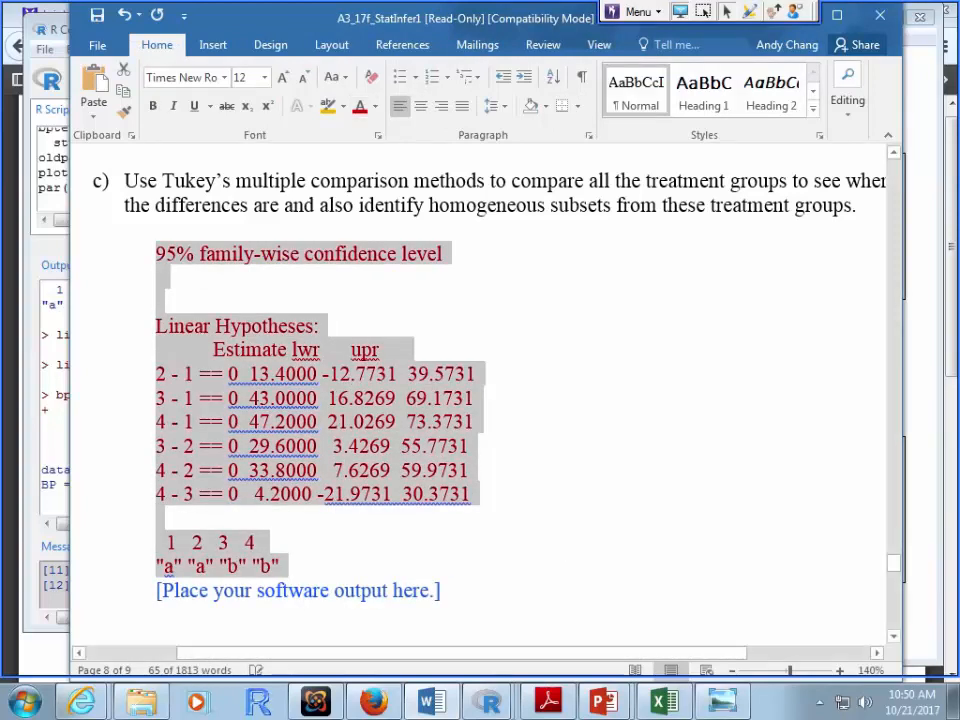
pyautogui.click(470, 494)
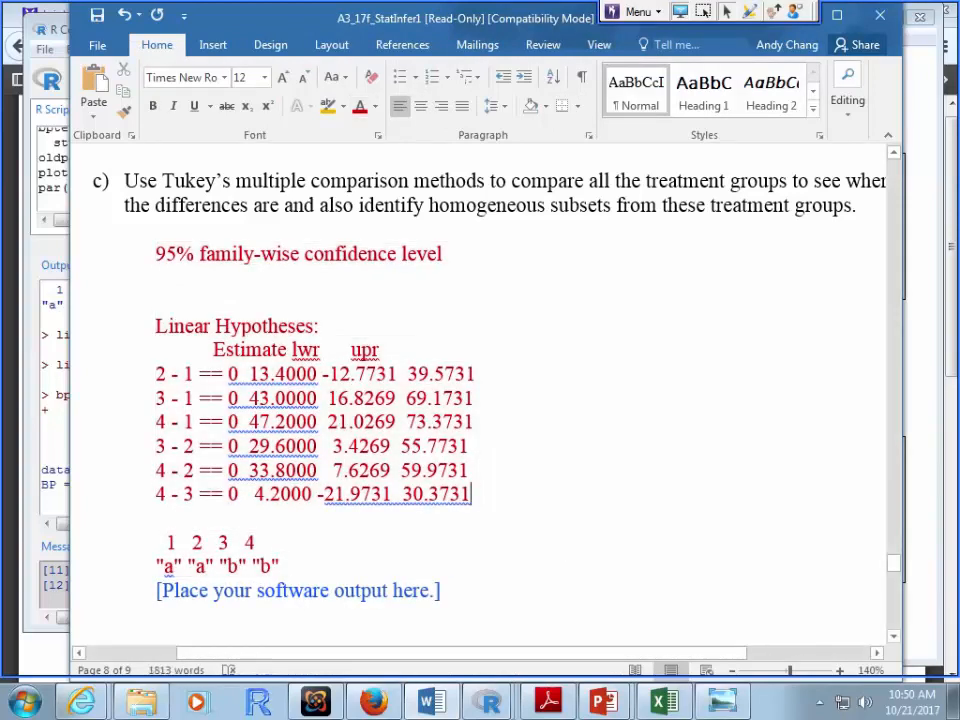
# Step: Return to R Commander and scroll up to the Tukey p-value output
pyautogui.click(432, 701)
pyautogui.scroll(7, 372, 397)
pyautogui.scroll(5, 372, 397)
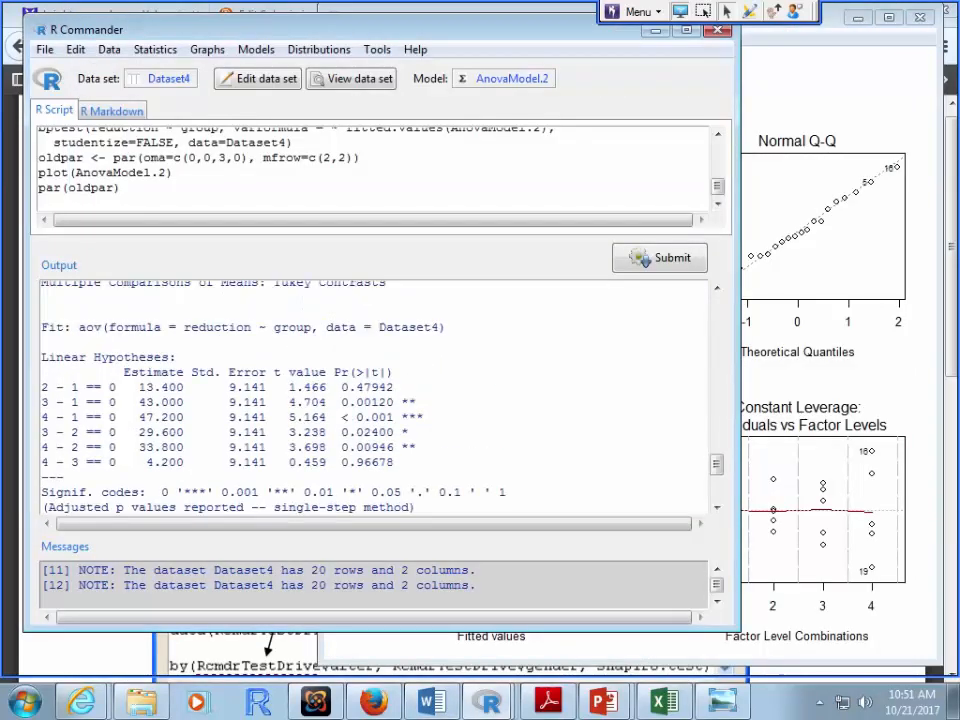
# Step: Paste the Linear Hypotheses p-value table (0.47942 through 0.96678) above the confidence intervals in part c
pyautogui.moveTo(41, 357); pyautogui.dragTo(423, 462)
pyautogui.hotkey('ctrl', 'c')
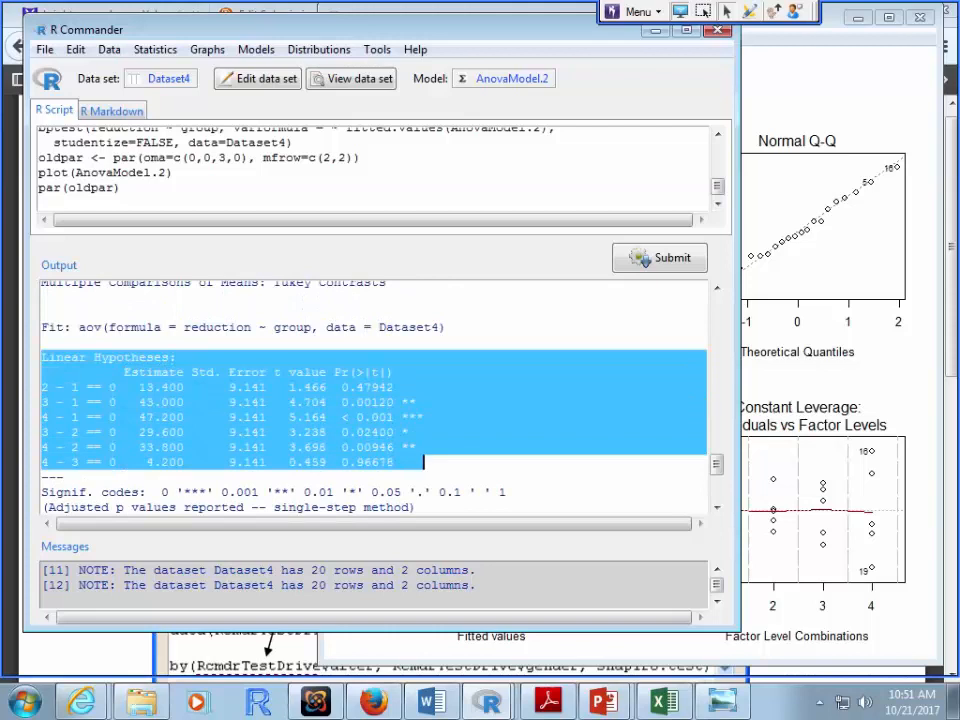
pyautogui.click(432, 701)
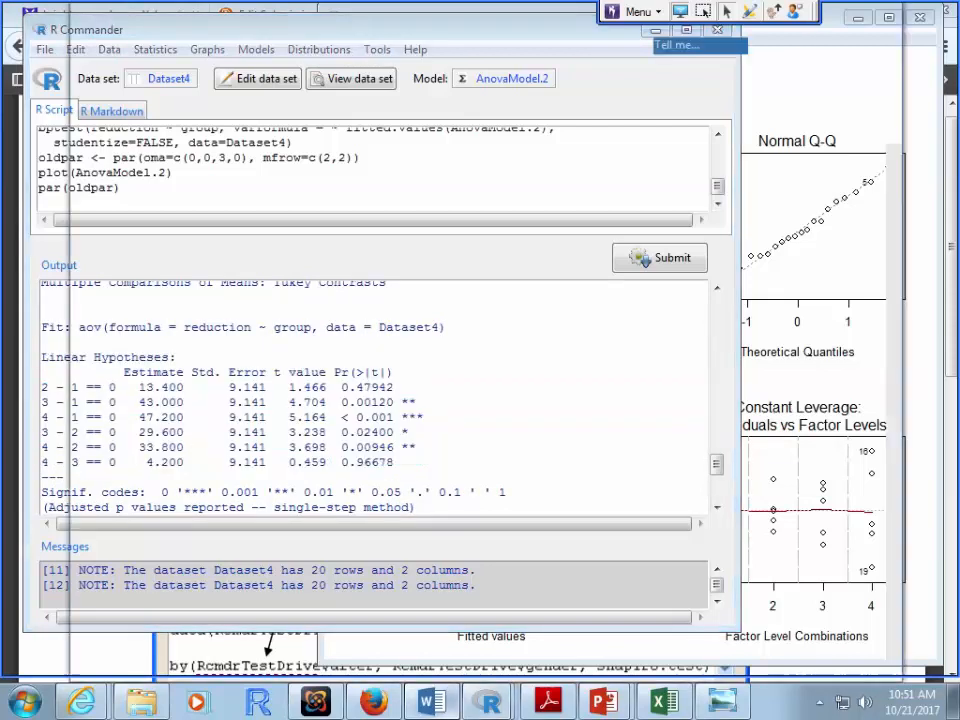
pyautogui.click(94, 229)
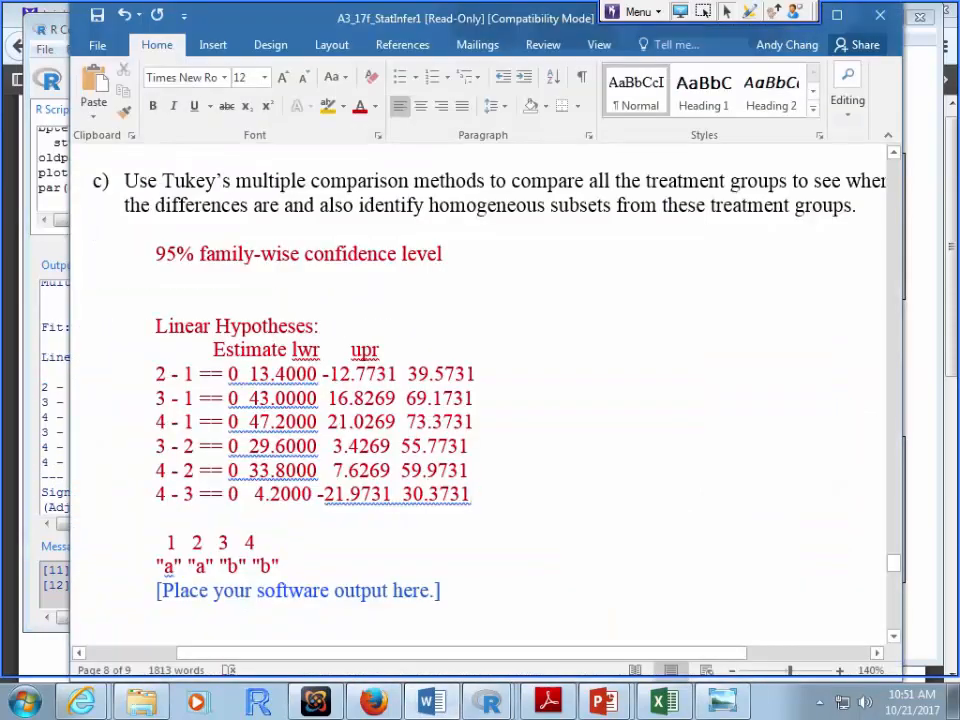
pyautogui.press('Return')
pyautogui.press('Return')
pyautogui.hotkey('ctrl', 'v')
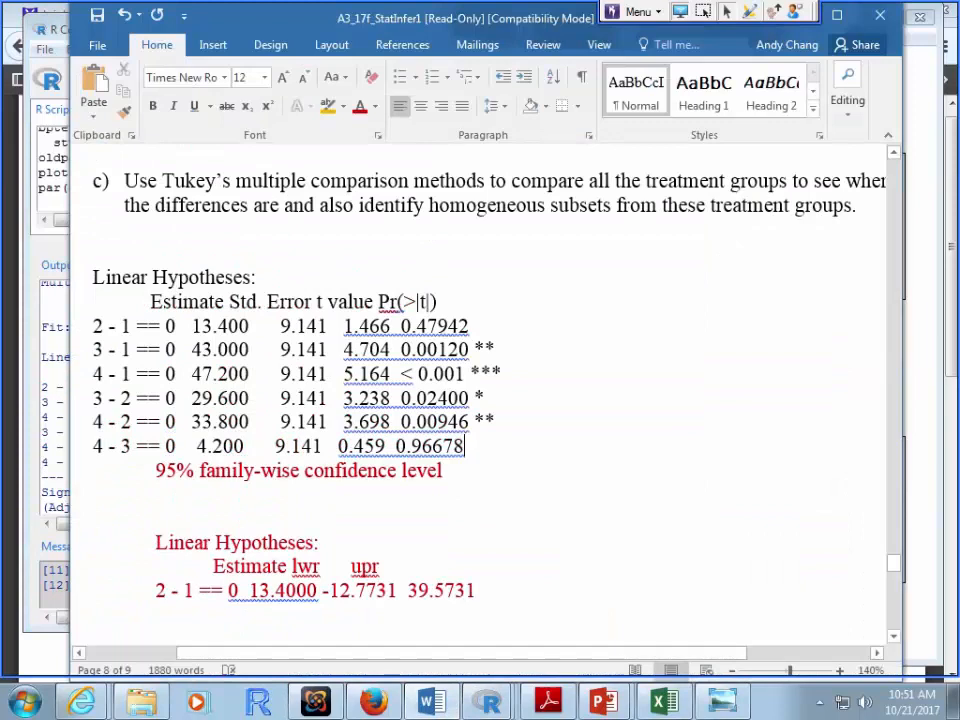
# Step: Colour the pasted Tukey p-value table red and indent it
pyautogui.press('Return')
pyautogui.press('Return')
pyautogui.moveTo(469, 447); pyautogui.dragTo(95, 279)
pyautogui.click(360, 106)
pyautogui.press('Tab')
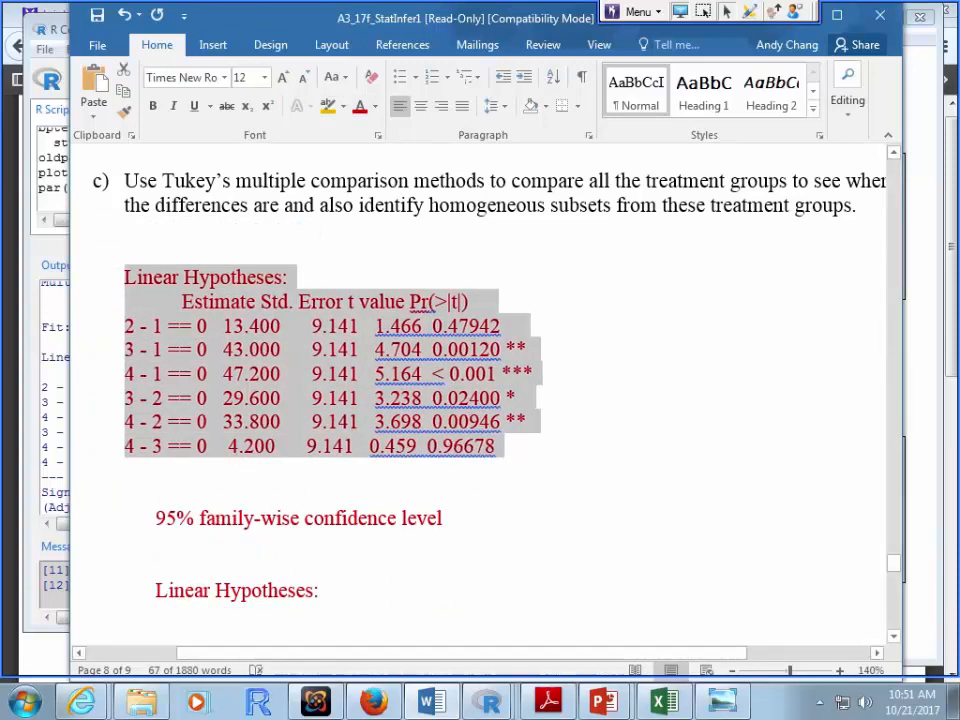
# Step: Set all the Tukey output under part c in Calibri (Body) instead of Times New Roman
pyautogui.click(136, 277)
pyautogui.moveTo(133, 277); pyautogui.dragTo(490, 372)
pyautogui.click(224, 77)
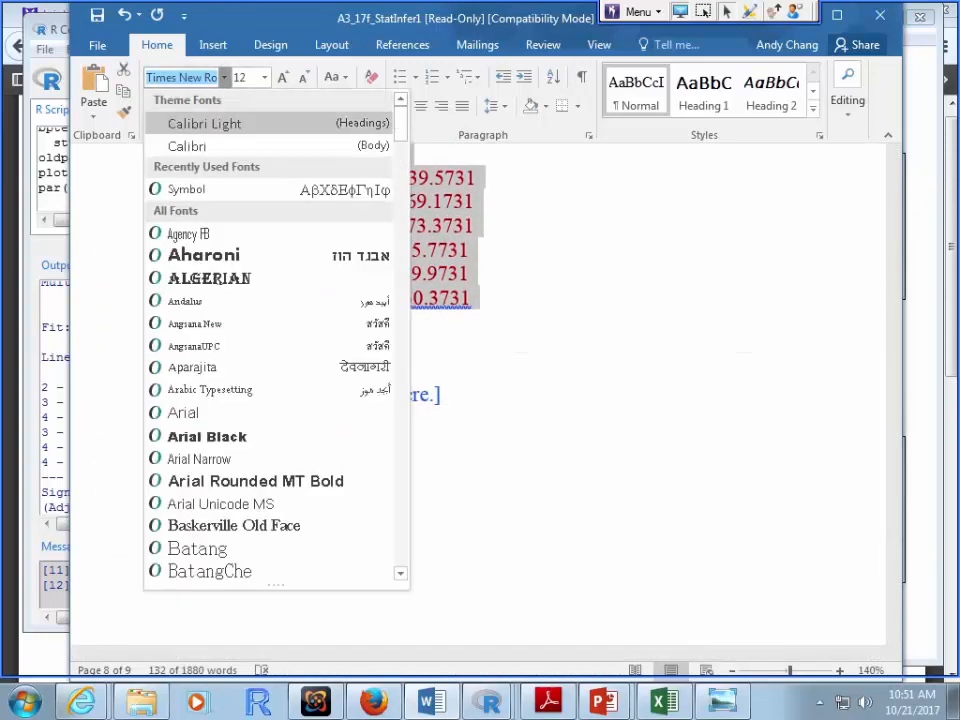
pyautogui.click(187, 145)
pyautogui.click(224, 77)
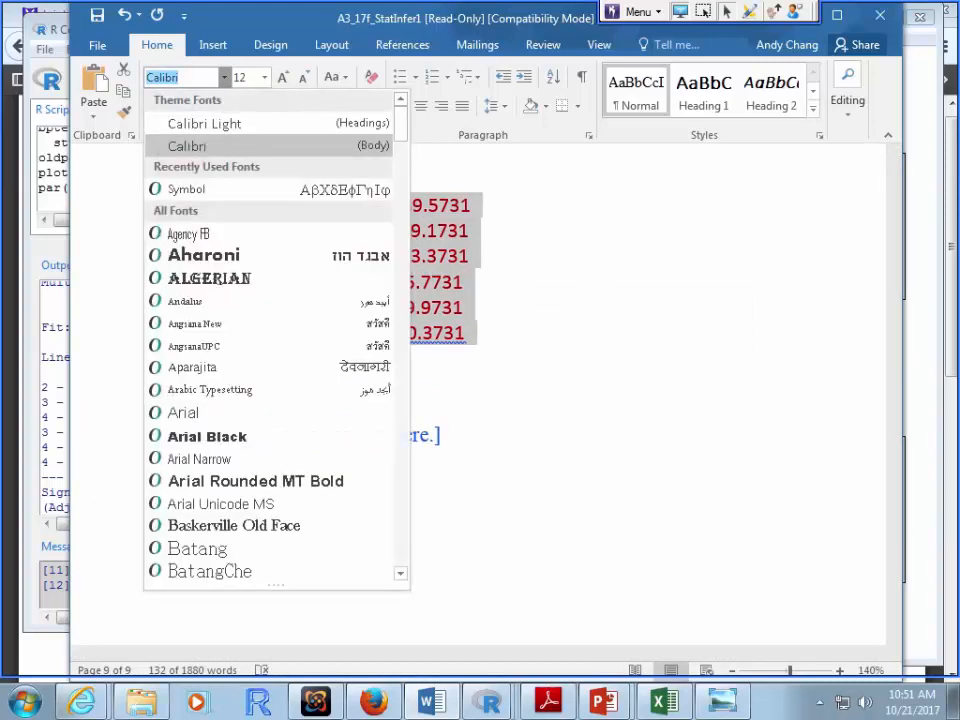
pyautogui.click(187, 146)
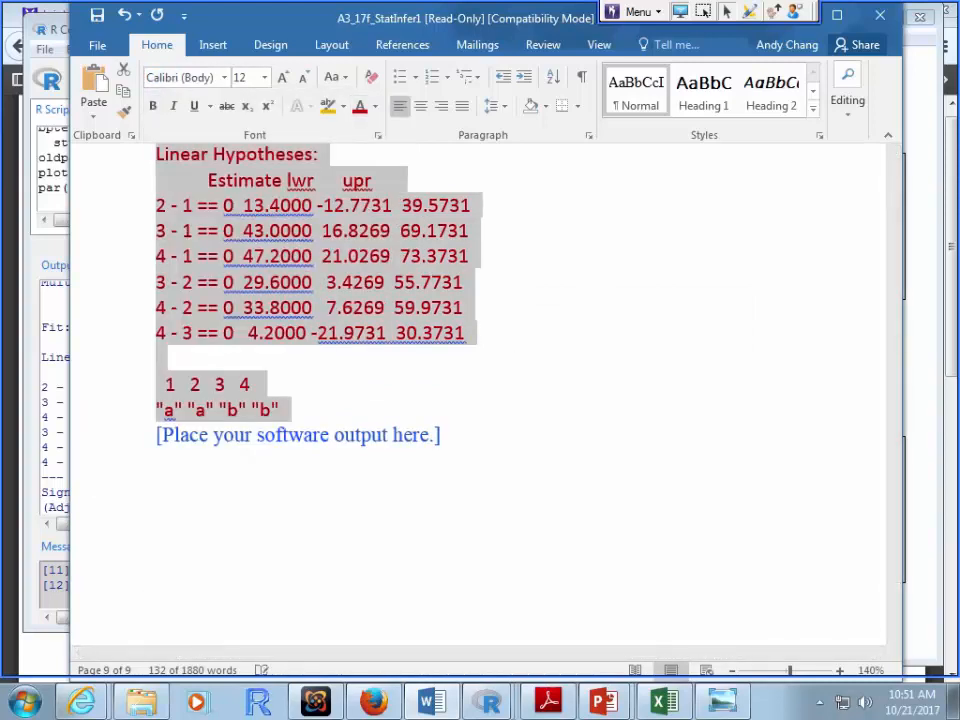
pyautogui.click(157, 358)
pyautogui.scroll(7, 478, 358)
pyautogui.scroll(3, 478, 358)
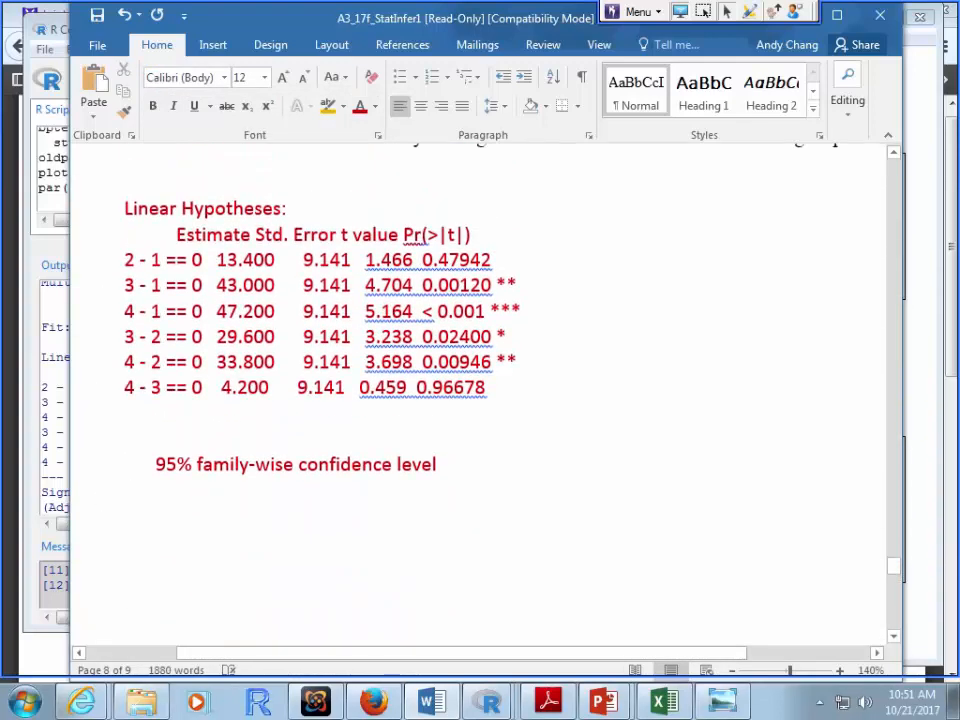
pyautogui.scroll(3, 478, 358)
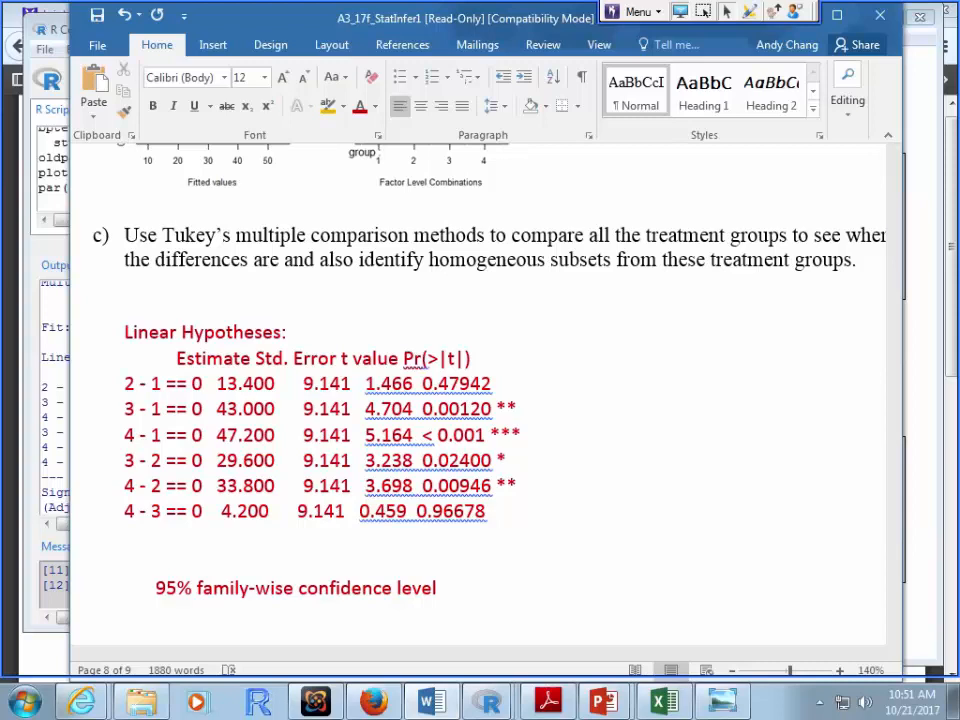
pyautogui.moveTo(124, 383); pyautogui.dragTo(490, 511)
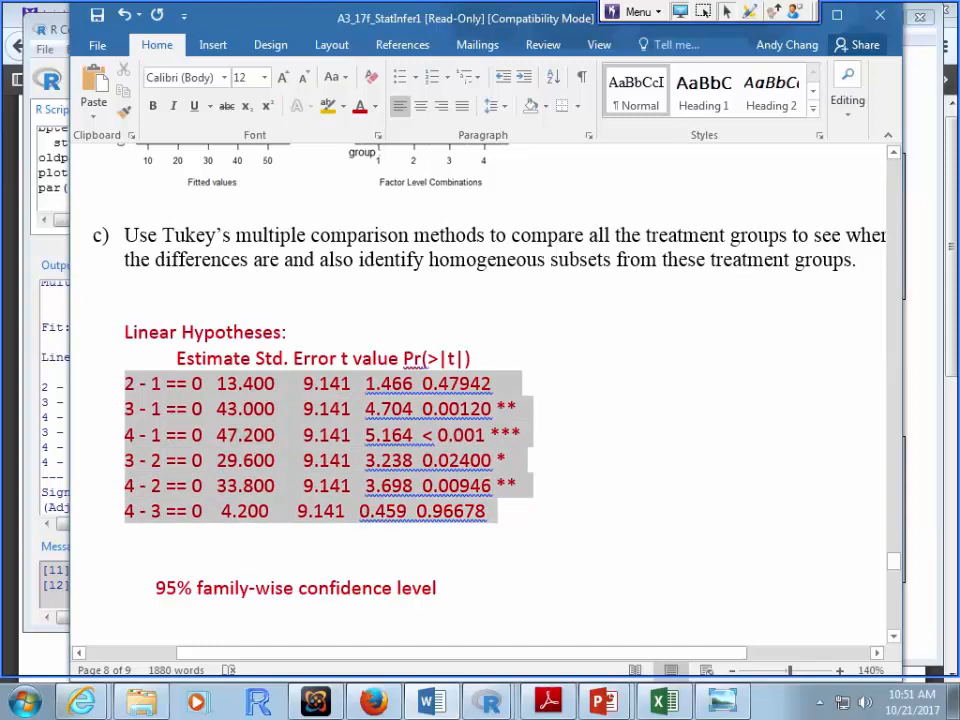
pyautogui.click(488, 511)
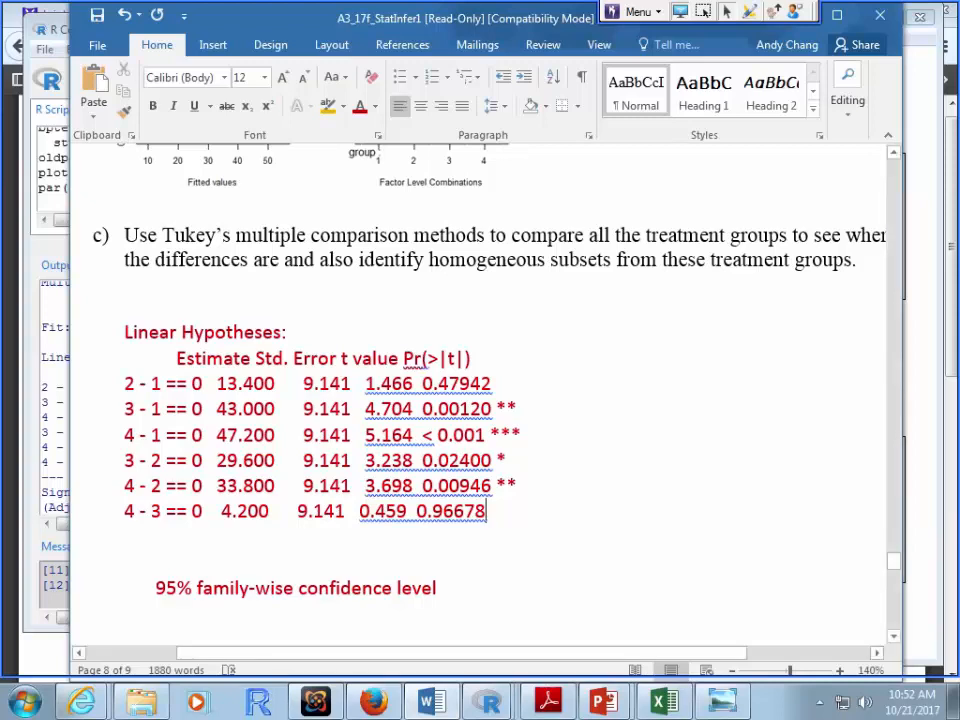
pyautogui.hotkey('ctrl', 'shift', 'Up')
pyautogui.hotkey('ctrl', 'shift', 'Up')
pyautogui.hotkey('ctrl', 'shift', 'Up')
pyautogui.hotkey('ctrl', 'shift', 'Up')
pyautogui.hotkey('ctrl', 'shift', 'Up')
pyautogui.hotkey('ctrl', 'shift', 'Up')
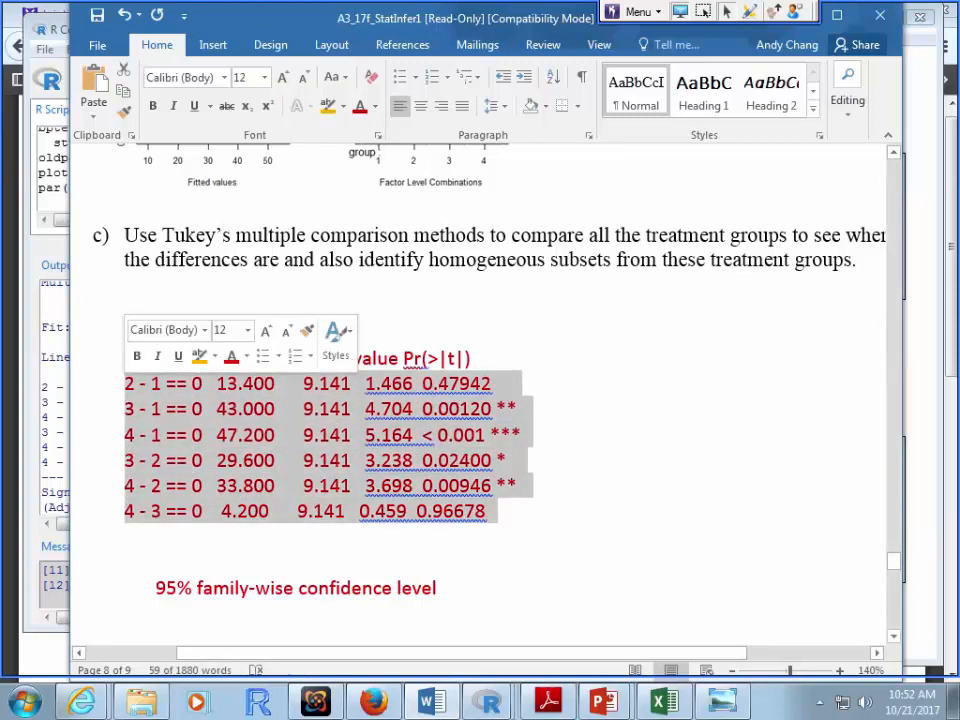
pyautogui.click(125, 384)
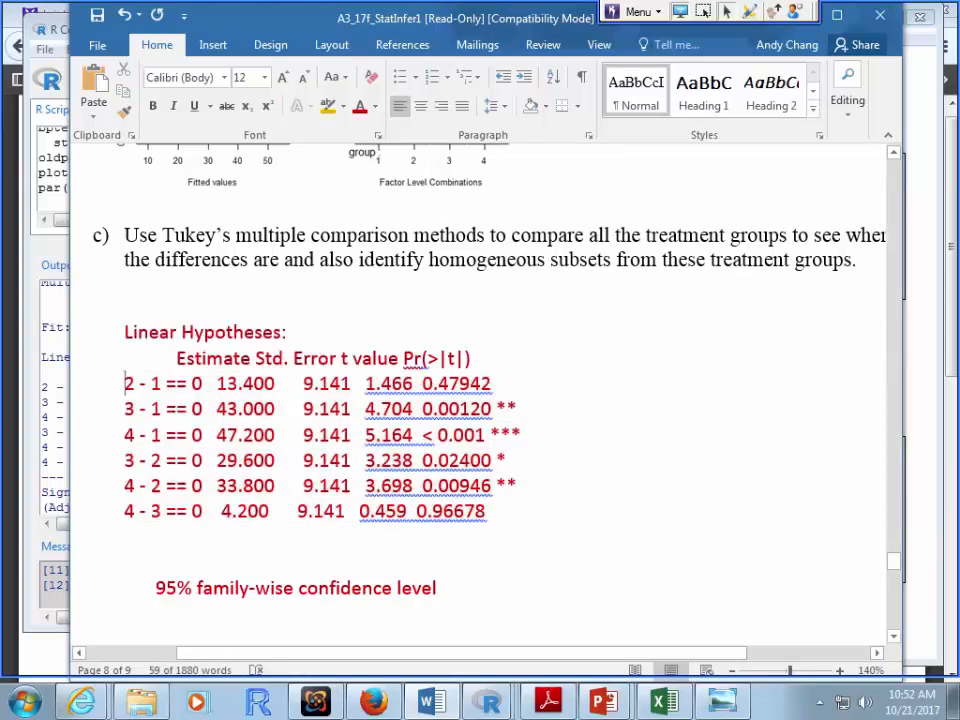
pyautogui.moveTo(125, 384); pyautogui.dragTo(486, 511)
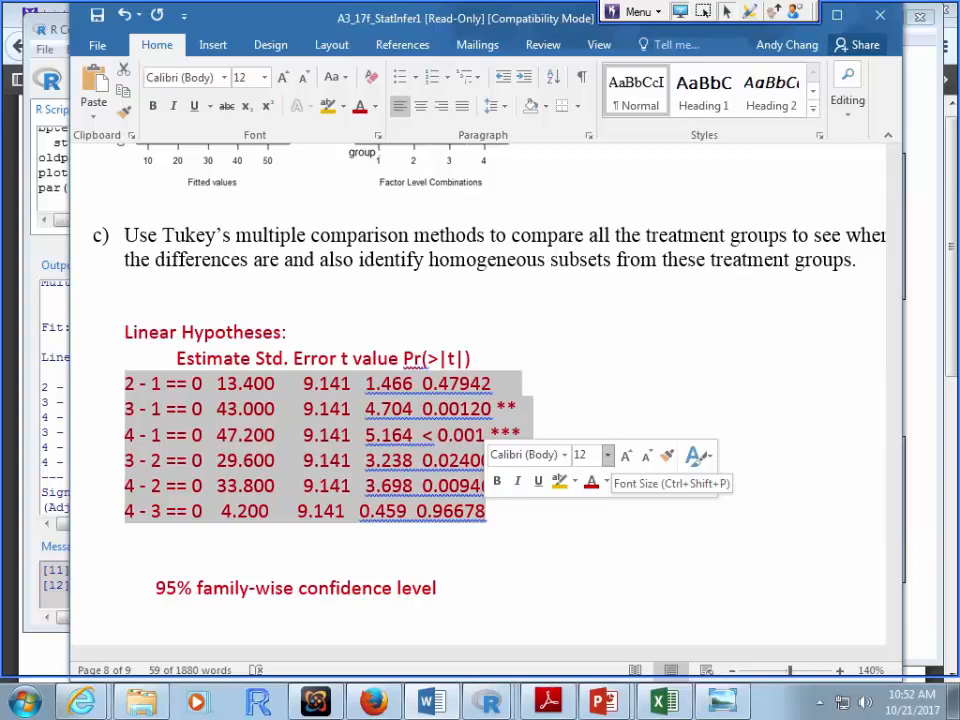
pyautogui.click(422, 383)
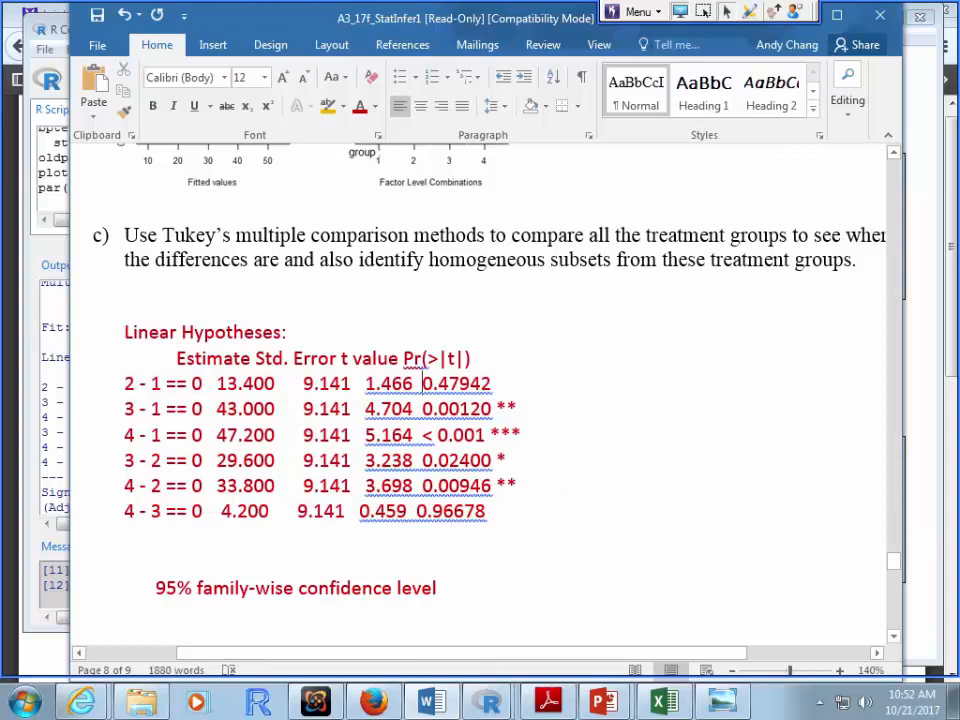
pyautogui.moveTo(422, 435); pyautogui.dragTo(436, 435)
pyautogui.press('End')
pyautogui.moveTo(521, 409); pyautogui.dragTo(423, 409)
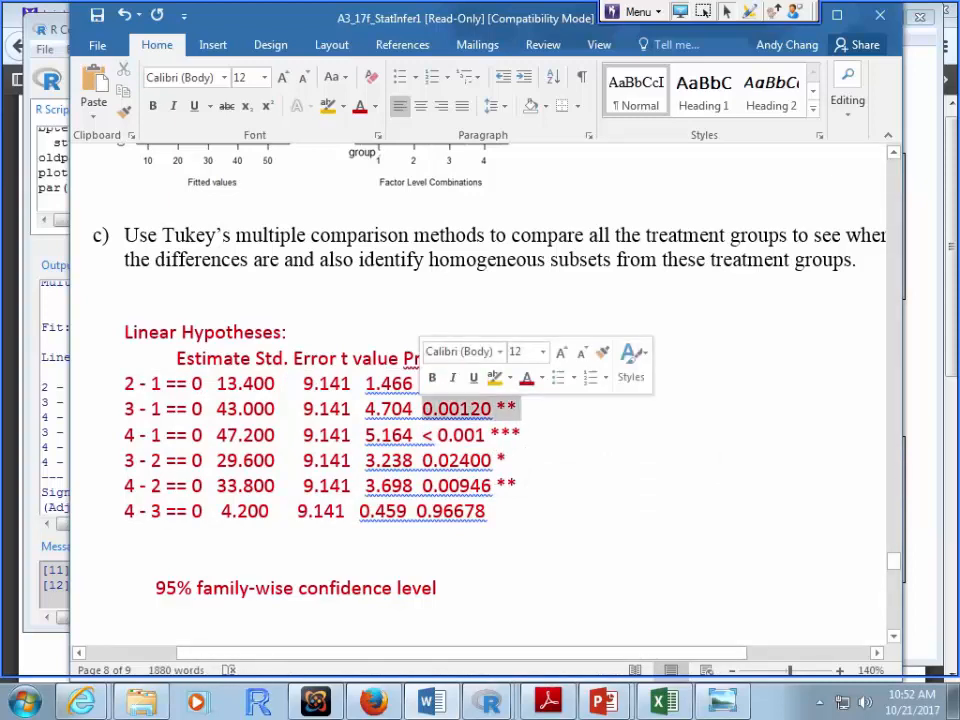
pyautogui.click(521, 435)
pyautogui.moveTo(496, 461); pyautogui.dragTo(422, 461)
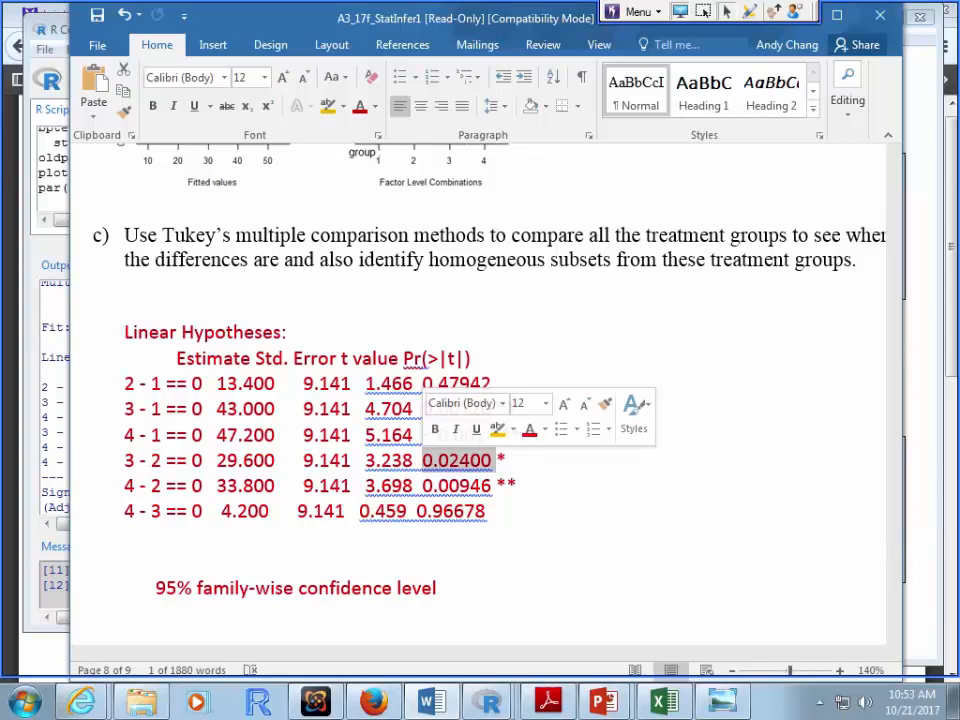
pyautogui.click(497, 461)
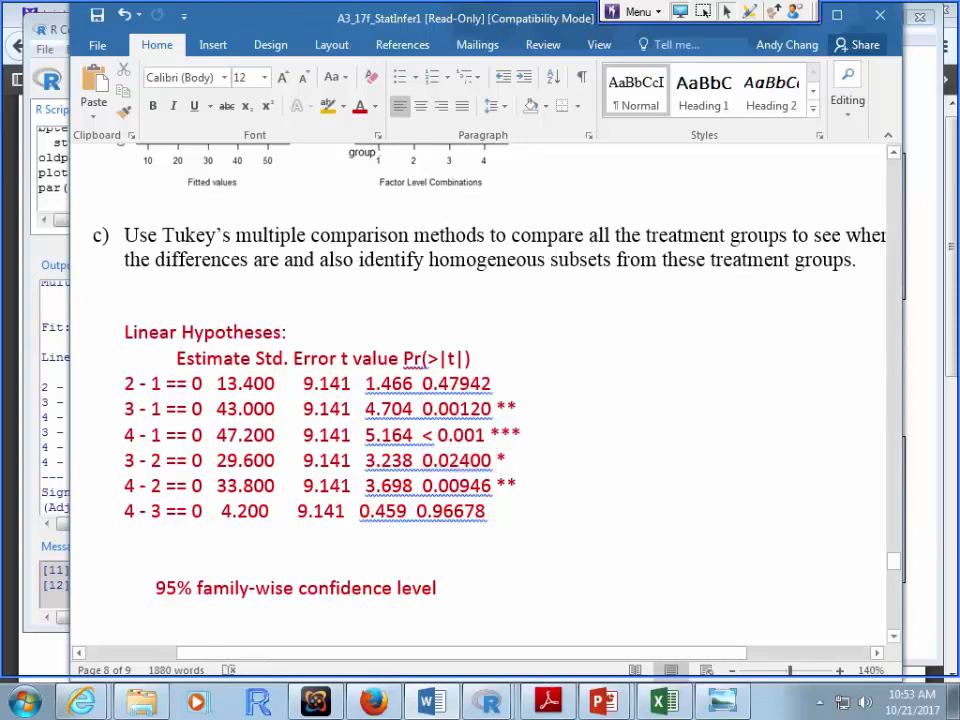
pyautogui.moveTo(381, 461); pyautogui.dragTo(495, 461)
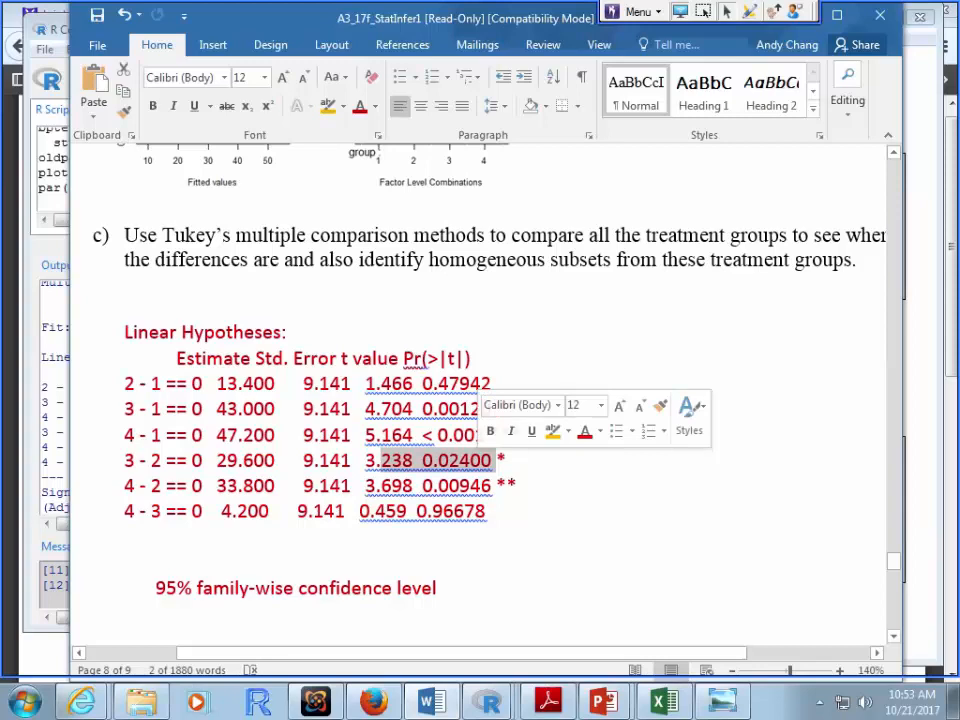
pyautogui.moveTo(125, 461); pyautogui.dragTo(526, 461)
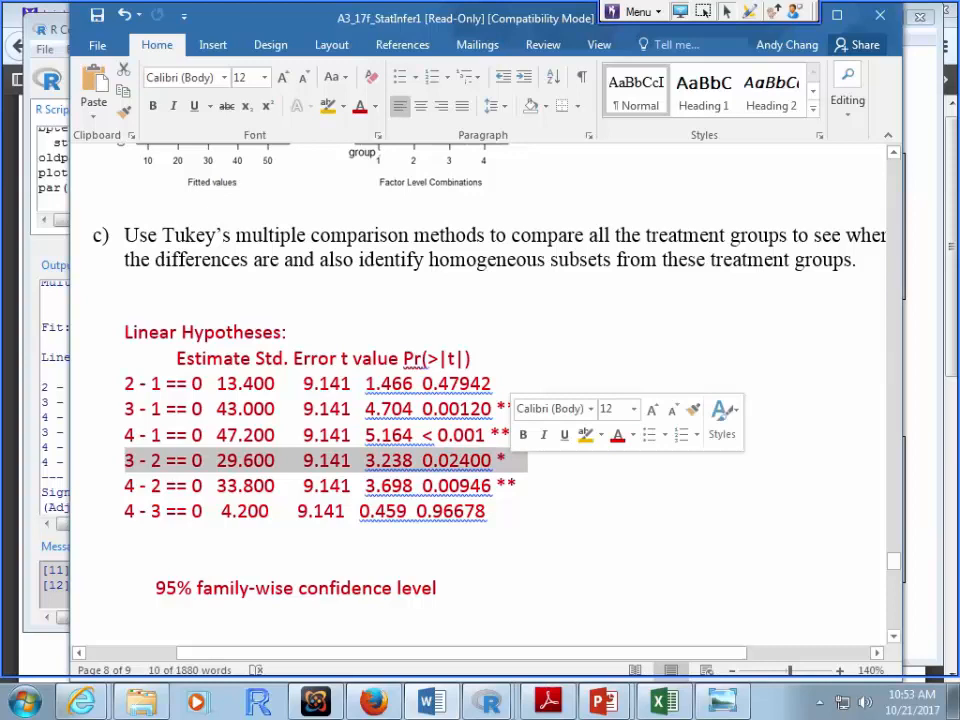
pyautogui.scroll(-7, 480, 390)
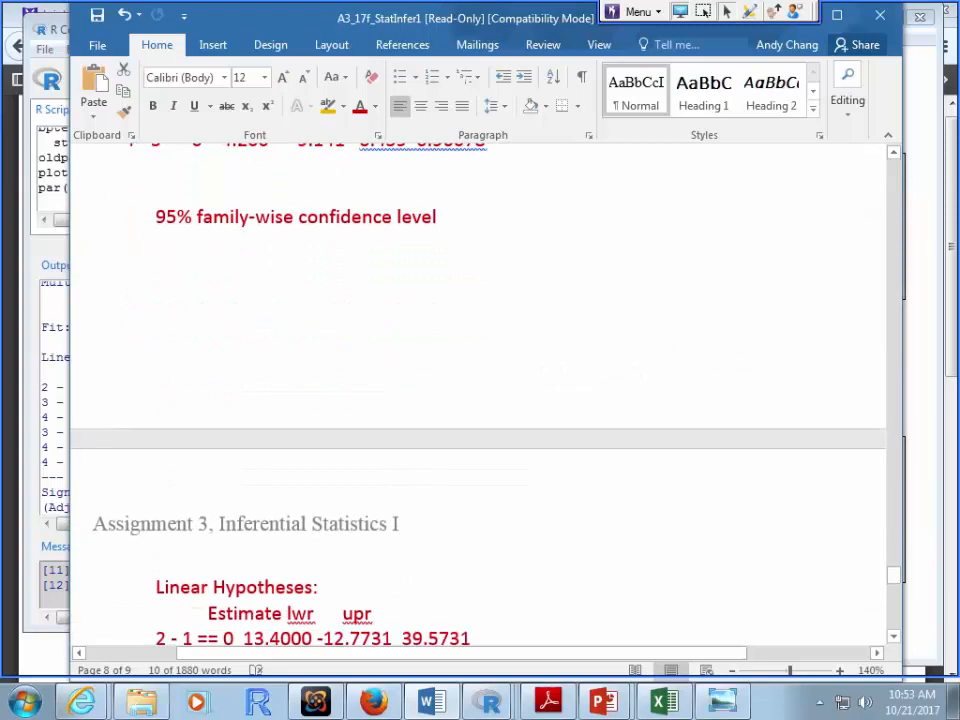
pyautogui.scroll(-5, 480, 390)
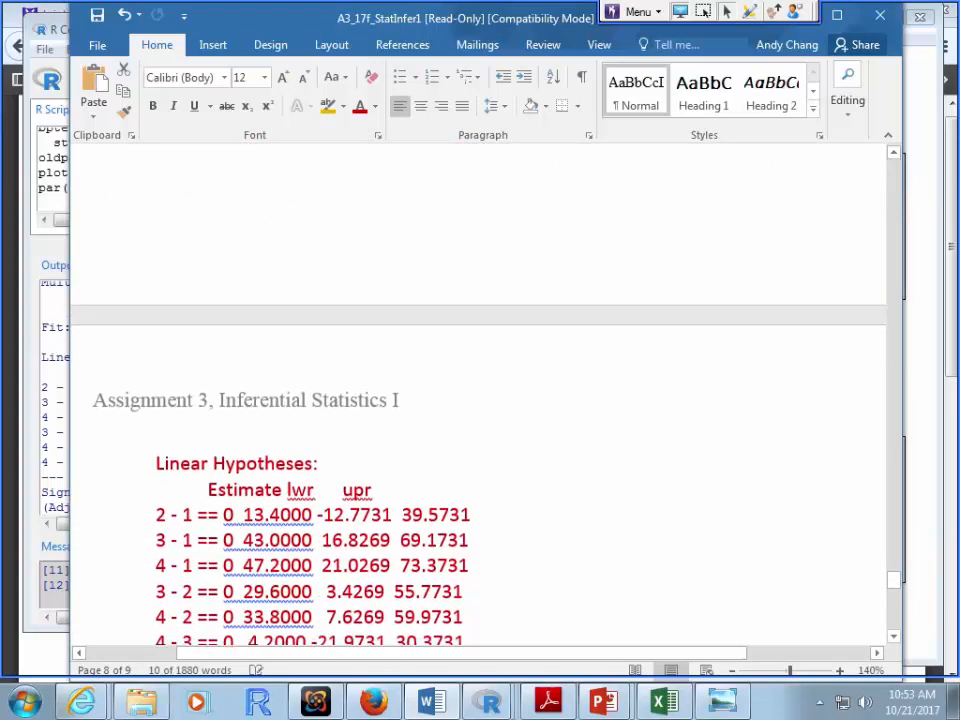
pyautogui.moveTo(156, 391); pyautogui.dragTo(476, 518)
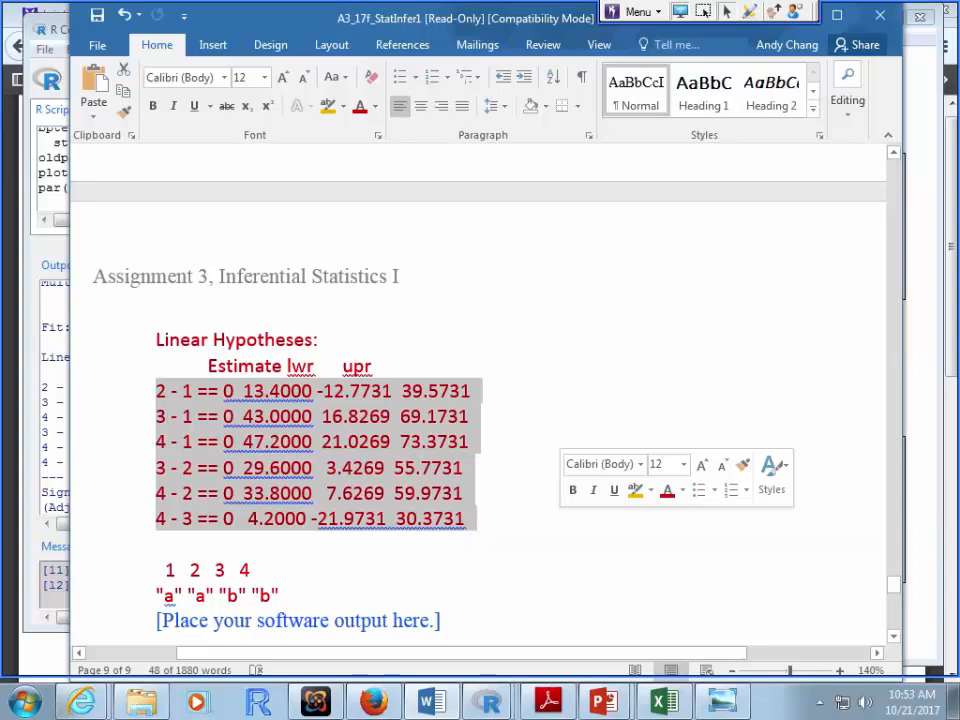
pyautogui.click(377, 390)
pyautogui.moveTo(377, 390); pyautogui.dragTo(480, 417)
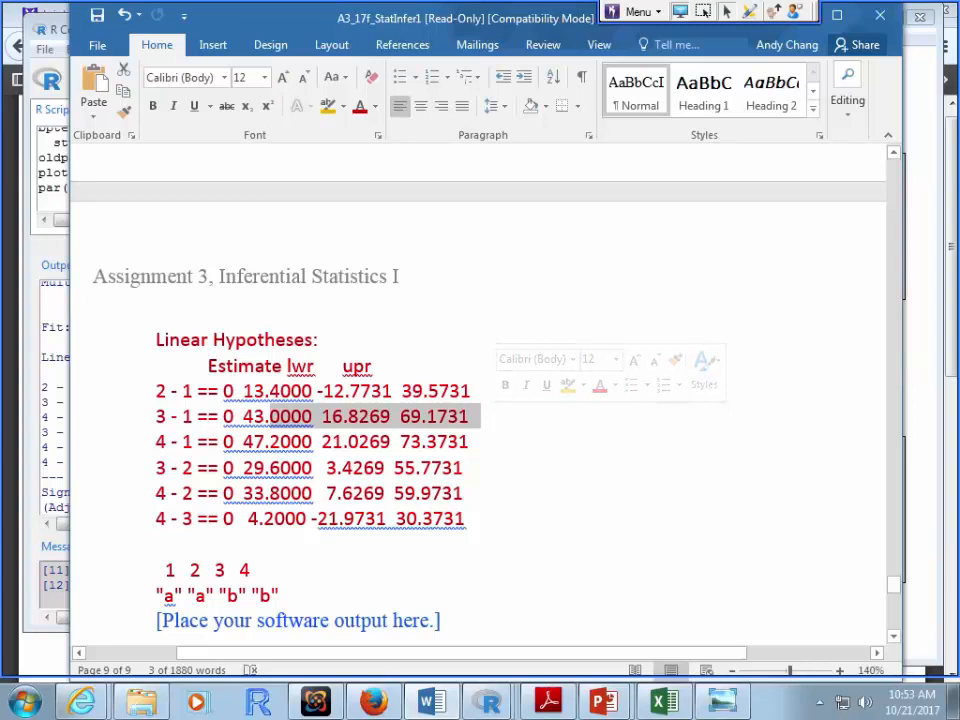
pyautogui.moveTo(466, 518); pyautogui.dragTo(156, 340)
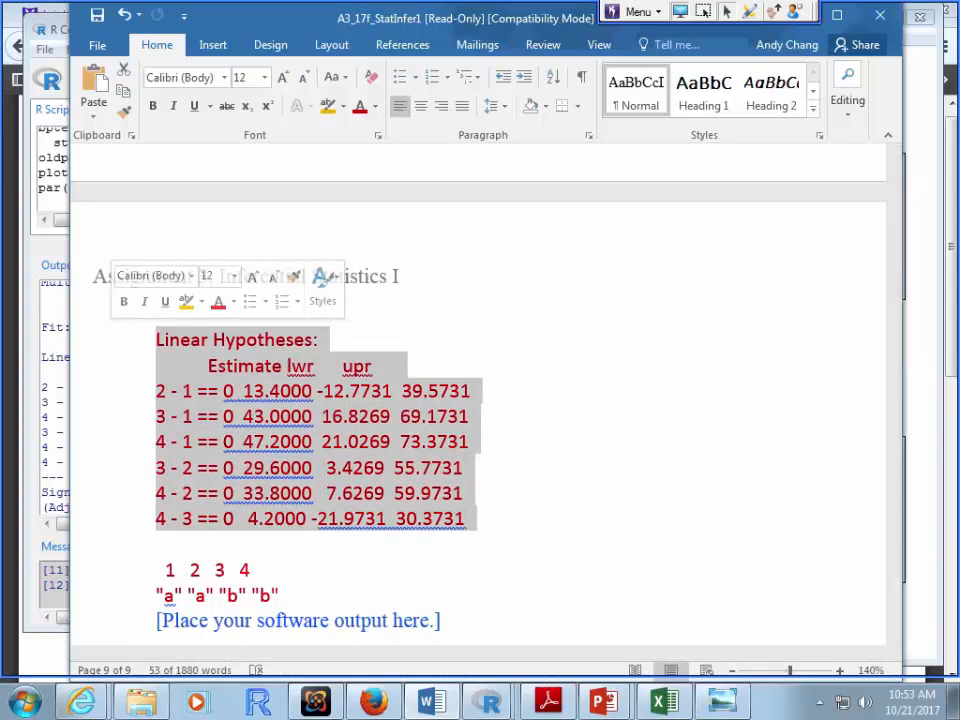
pyautogui.rightClick(224, 338)
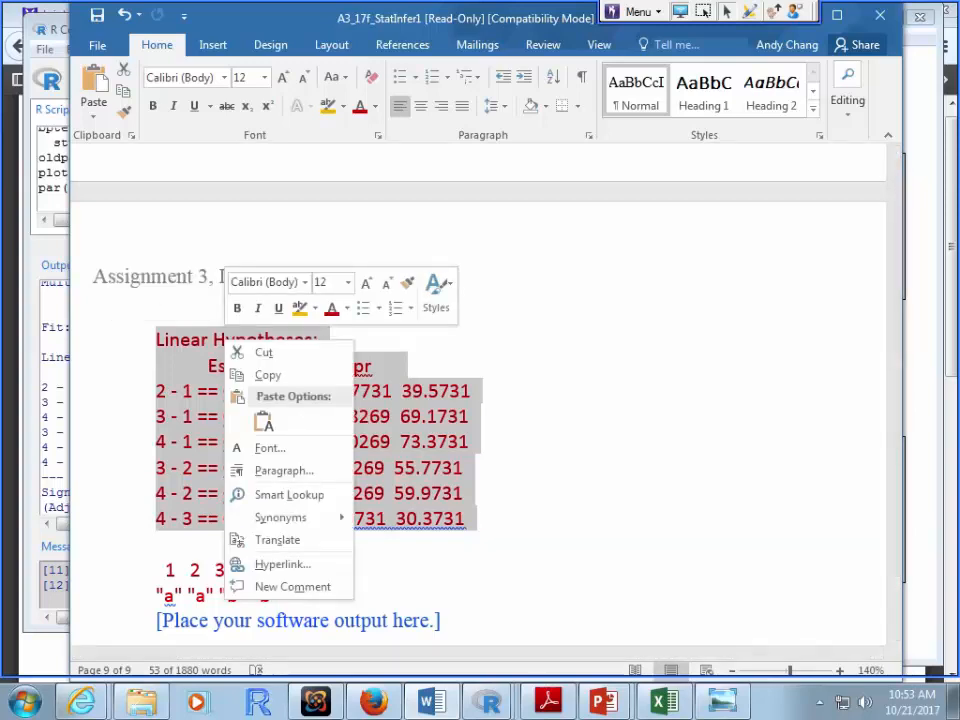
pyautogui.click(267, 375)
pyautogui.scroll(8, 480, 400)
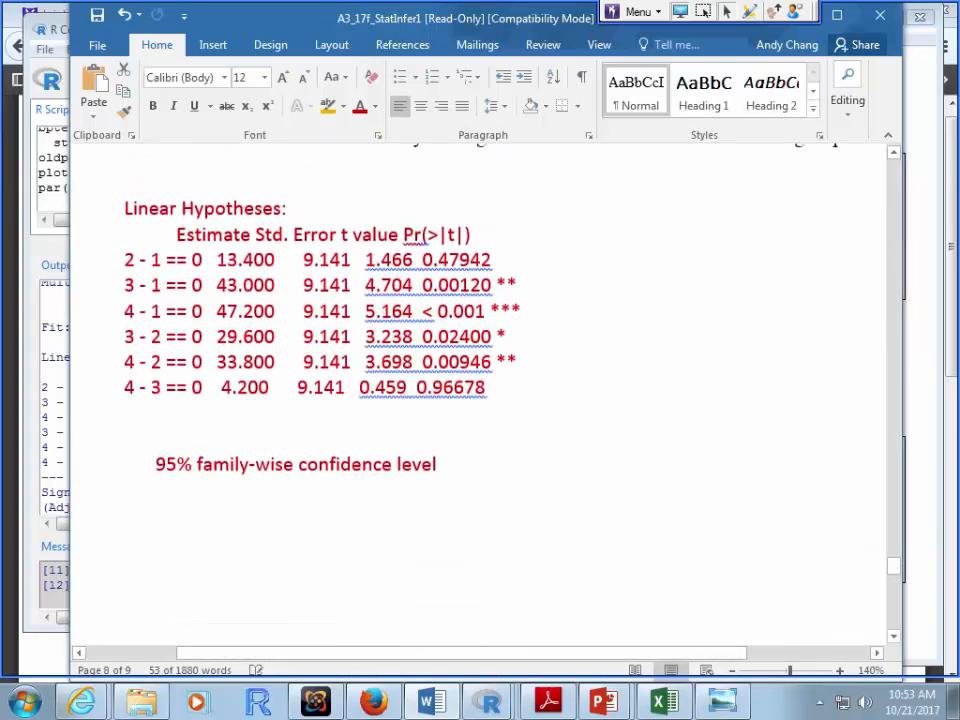
pyautogui.moveTo(508, 260); pyautogui.dragTo(364, 260)
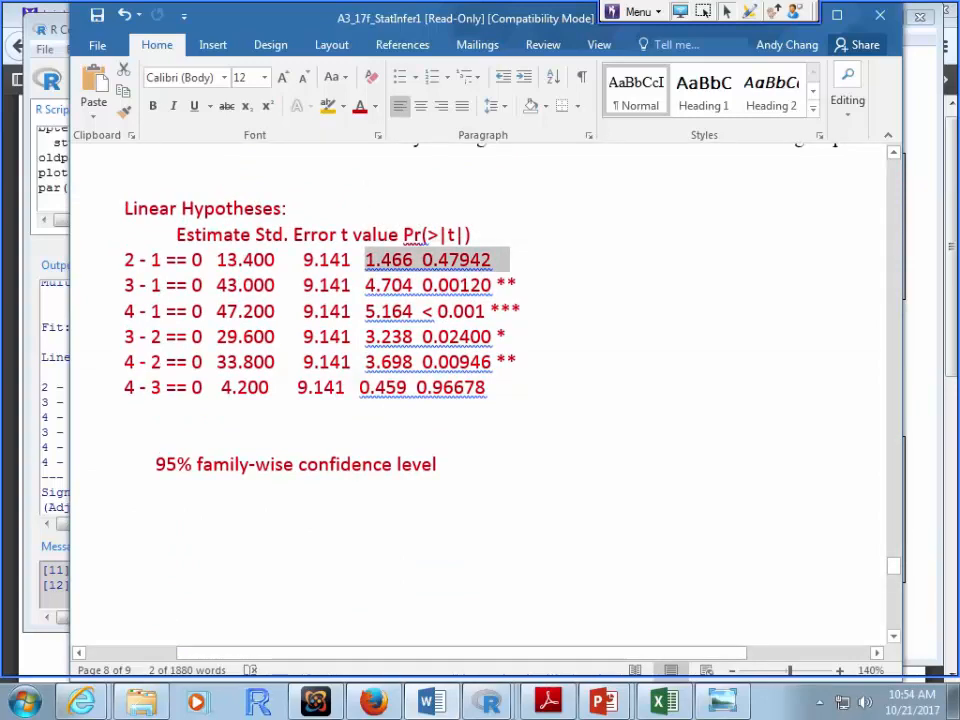
pyautogui.moveTo(490, 388); pyautogui.dragTo(124, 260)
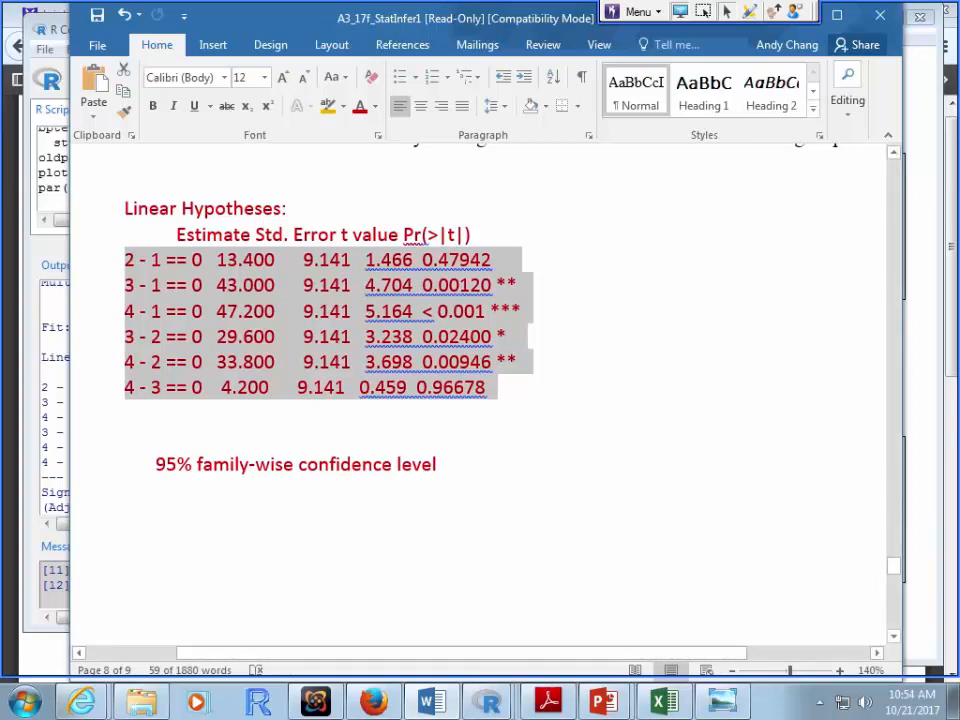
pyautogui.click(93, 412)
pyautogui.scroll(3, 480, 400)
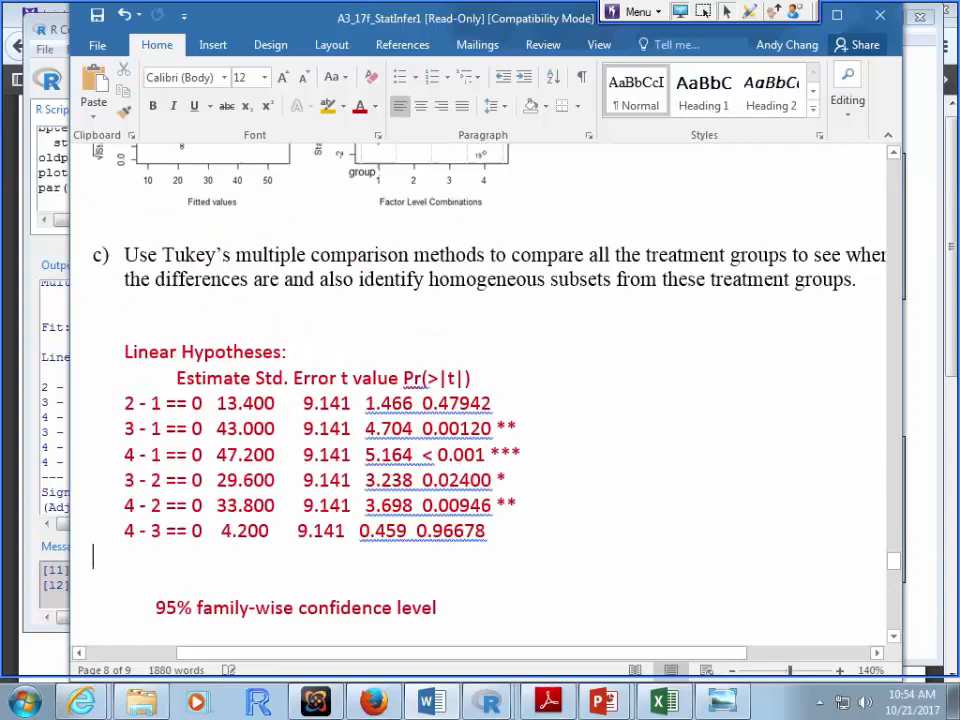
pyautogui.scroll(1, 480, 400)
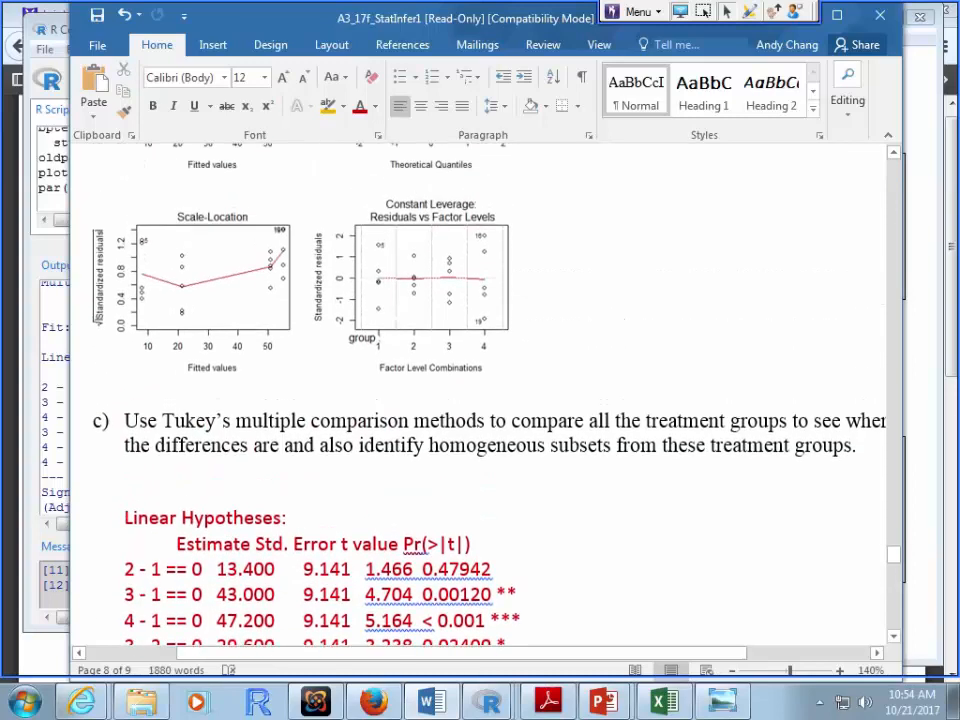